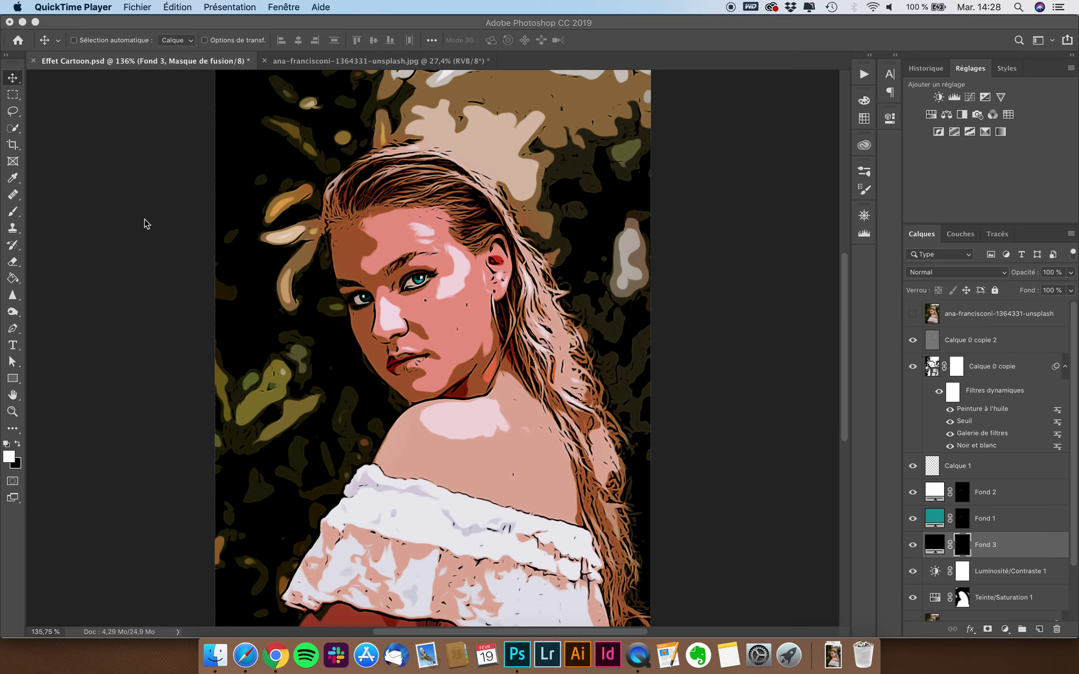
Step: Compare the finished cartoon with the original photo, then switch to the ana-francisconi document
click(146, 225)
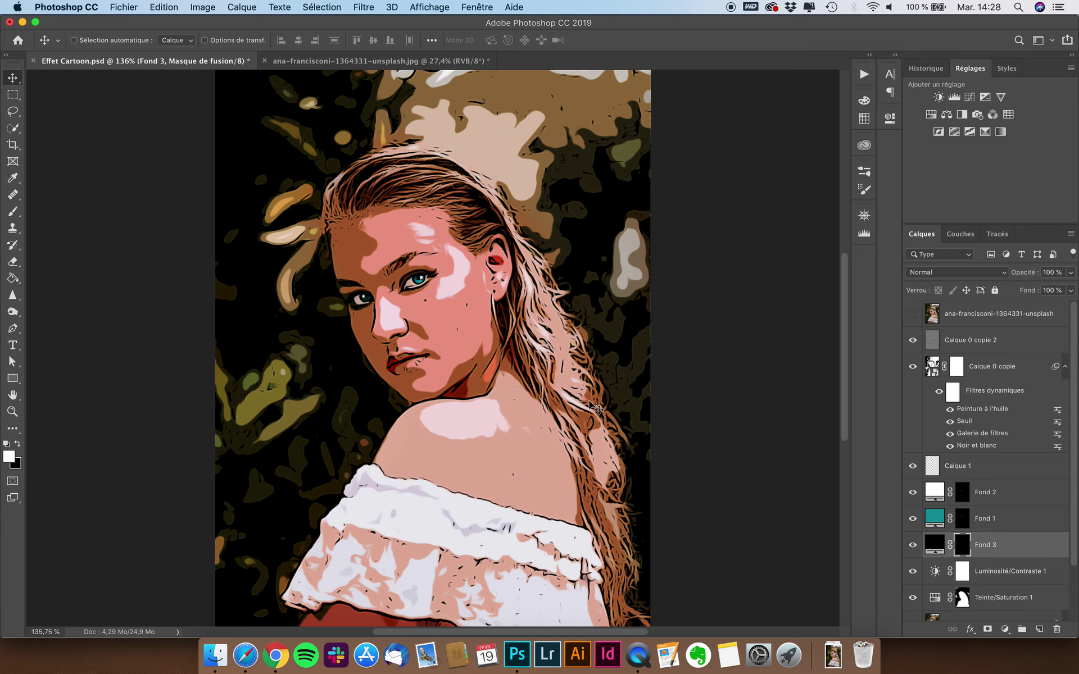
click(913, 315)
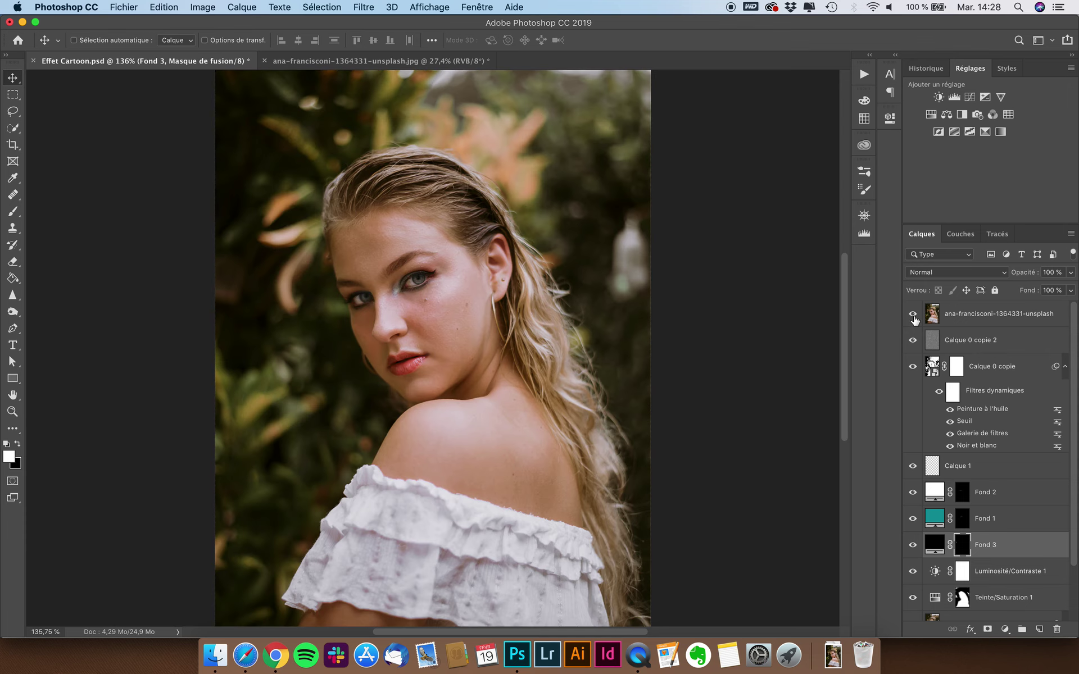
click(913, 315)
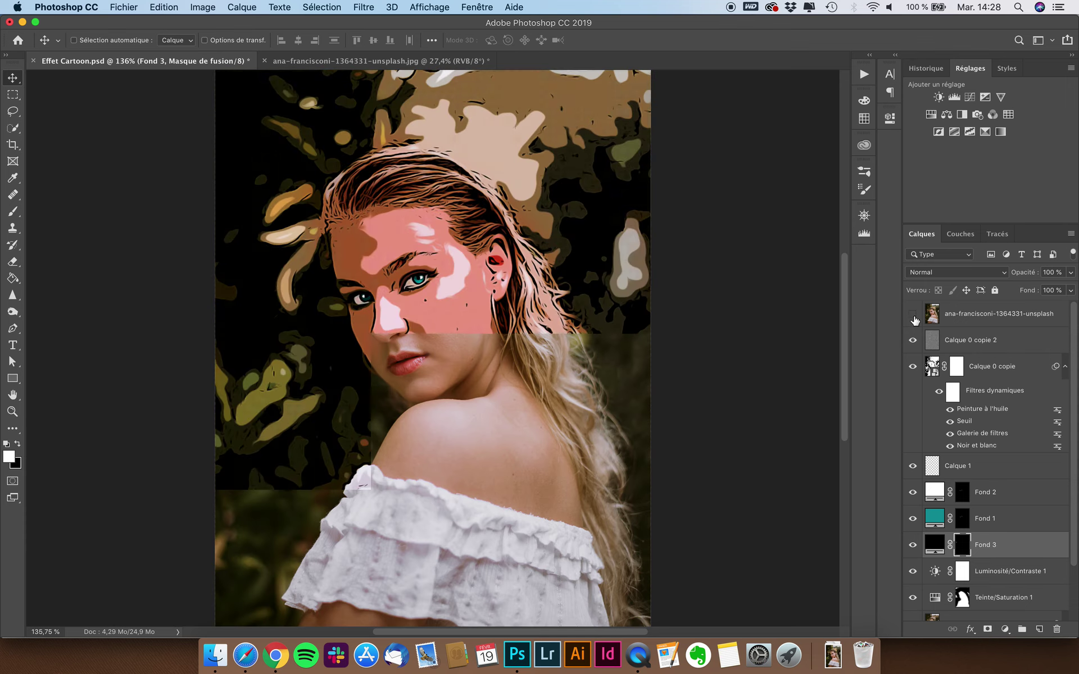
click(366, 61)
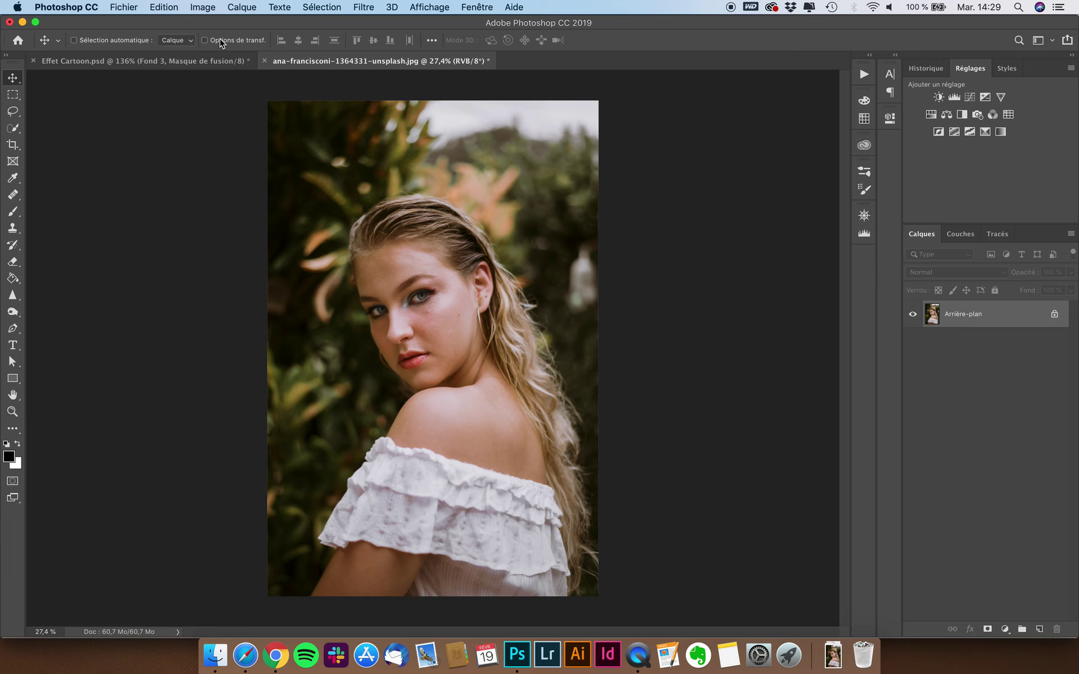
Step: Resize the photo to 1000 pixels wide (1000 × 1498 px) in Taille de l'image
click(202, 7)
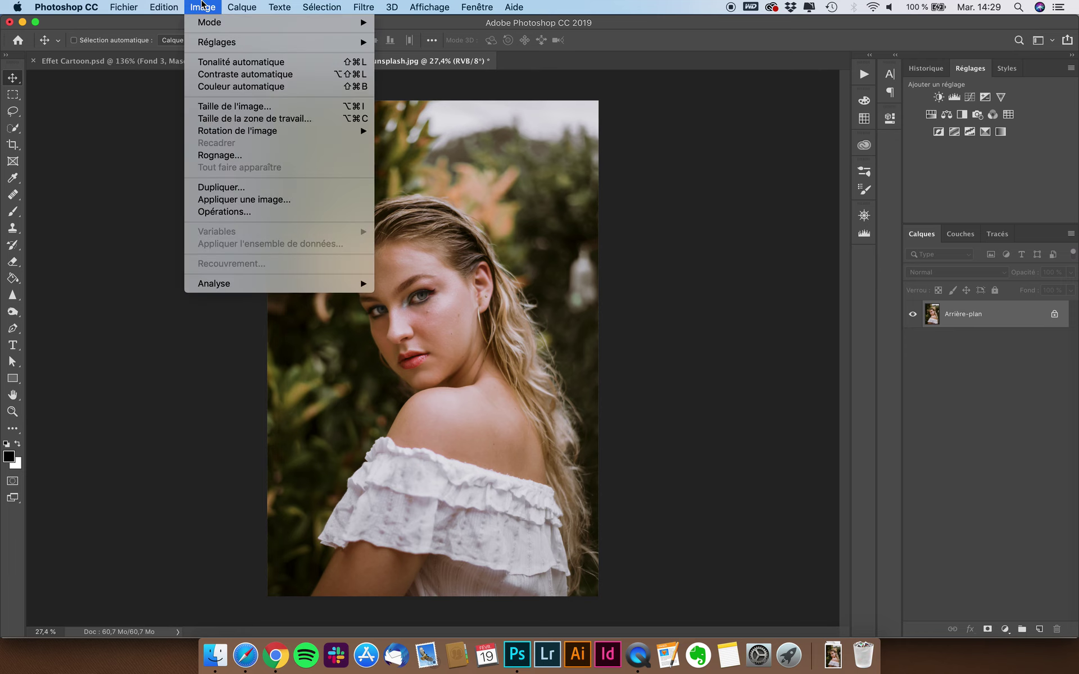
click(236, 107)
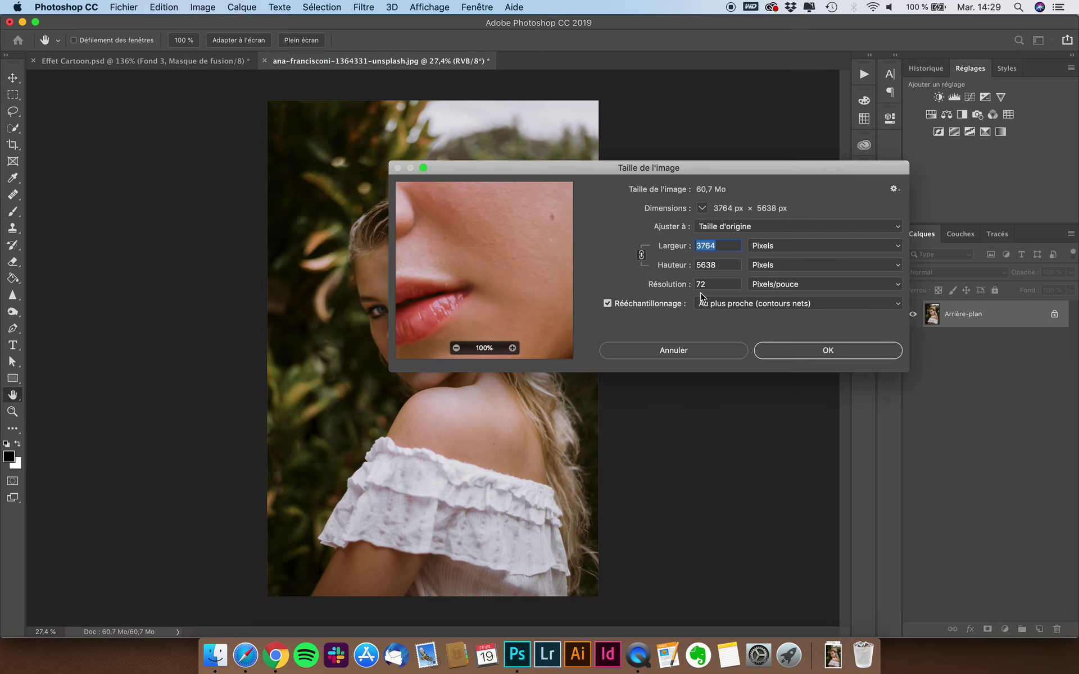
text(1000)
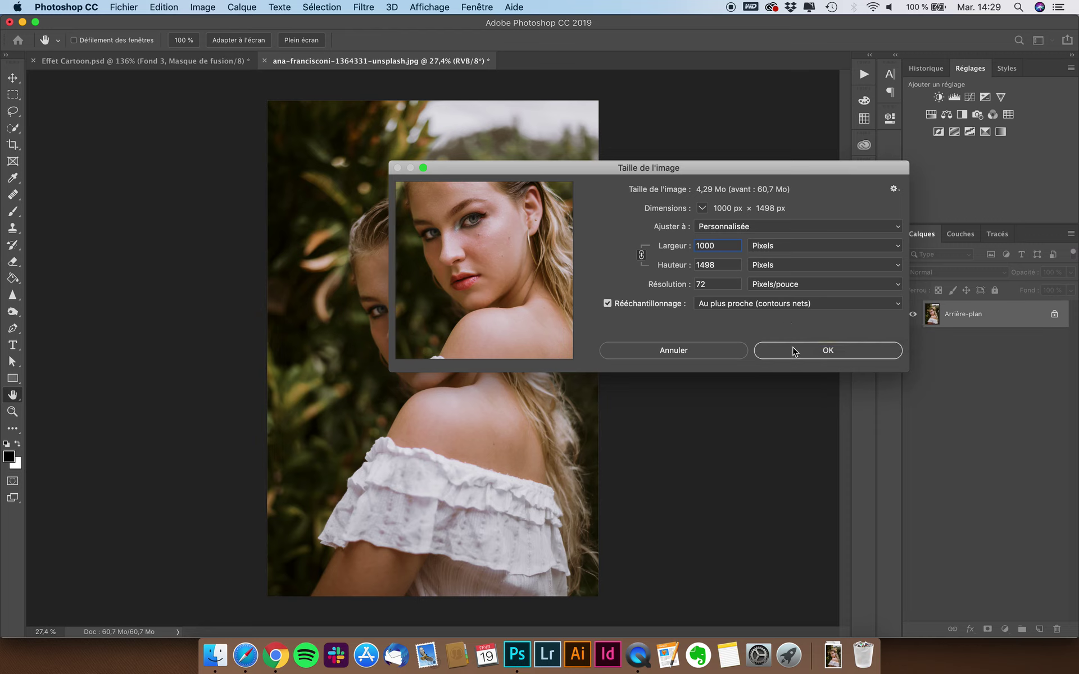
click(809, 352)
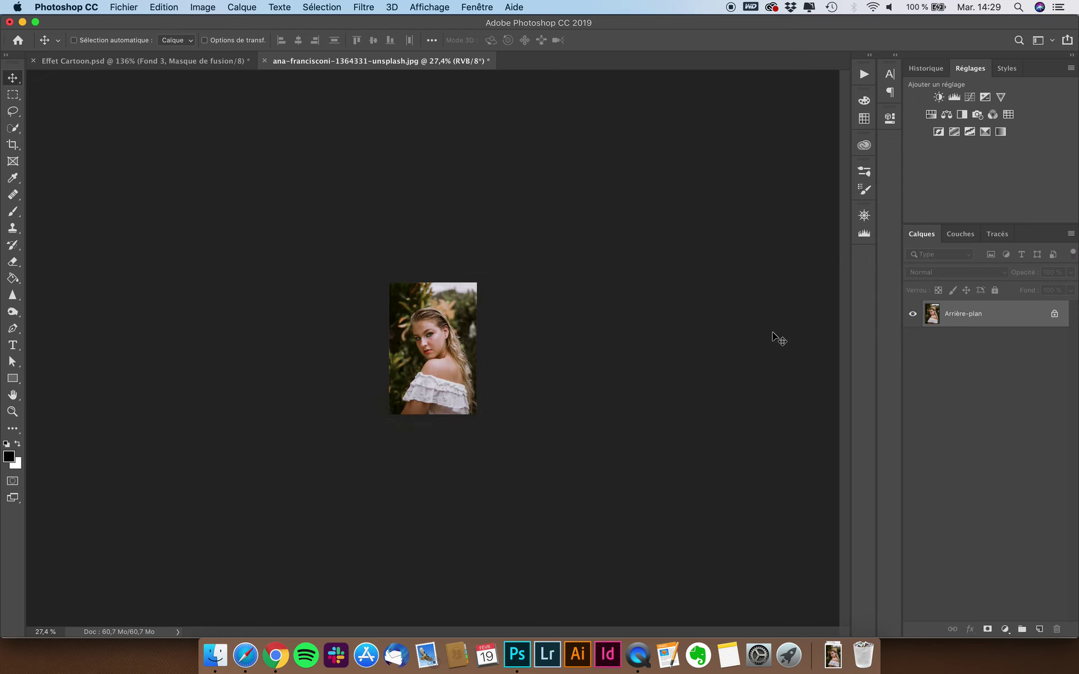
Step: Unlock the background layer, convert it to a smart object and rename it Lignes
key(v)
key(super+0)
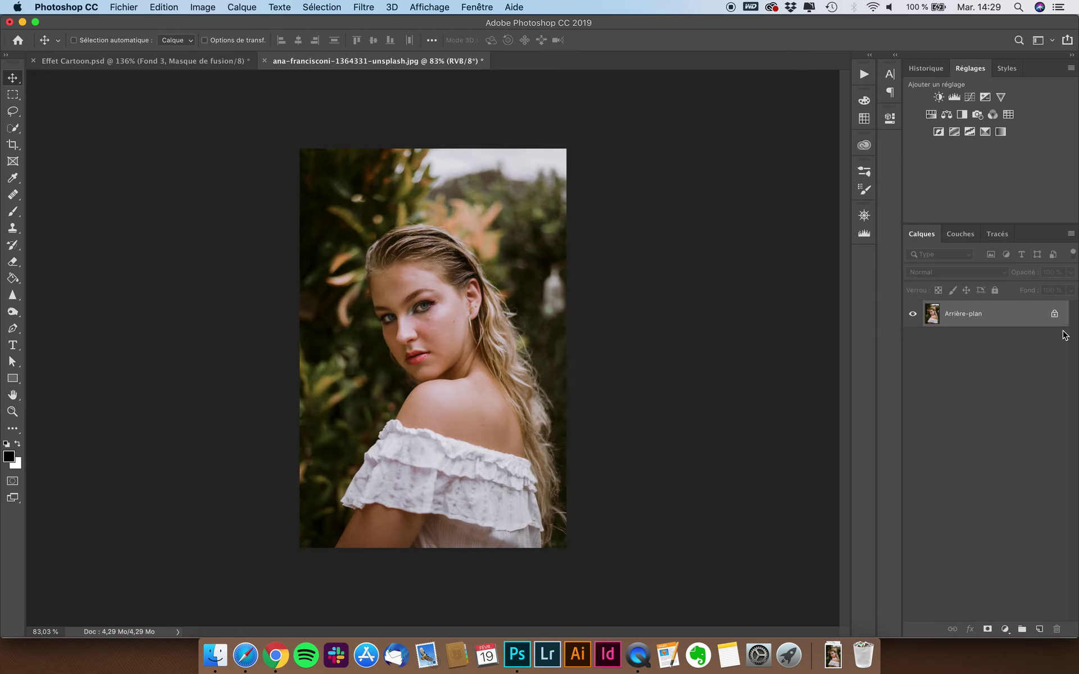
click(1053, 315)
scroll(757, 349, up, 2)
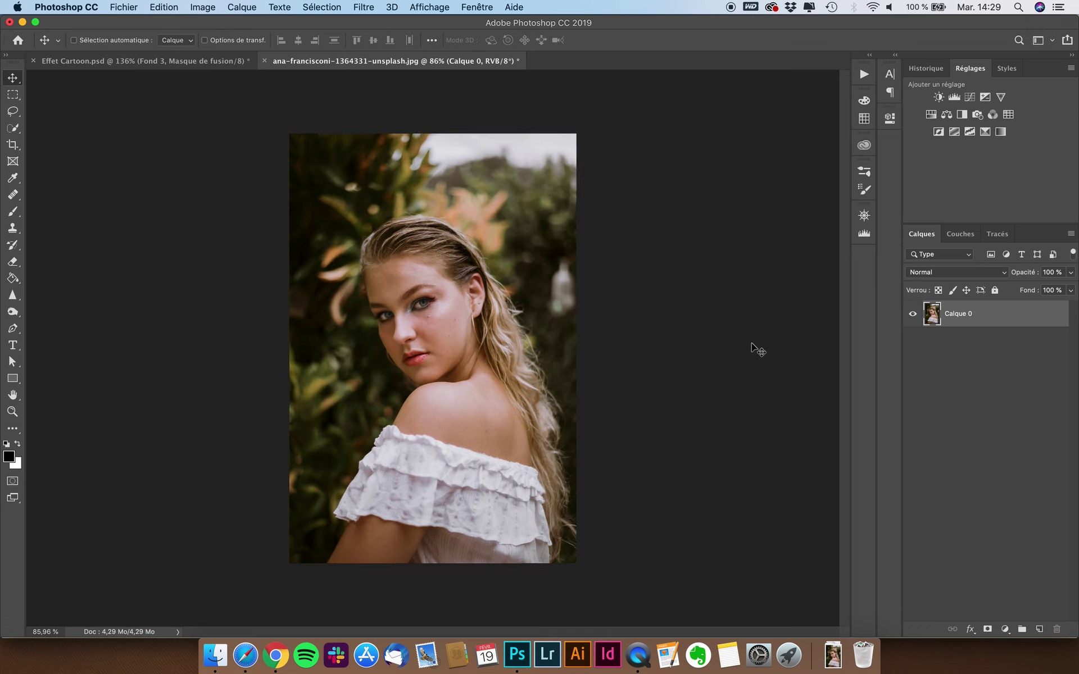
right_click(987, 327)
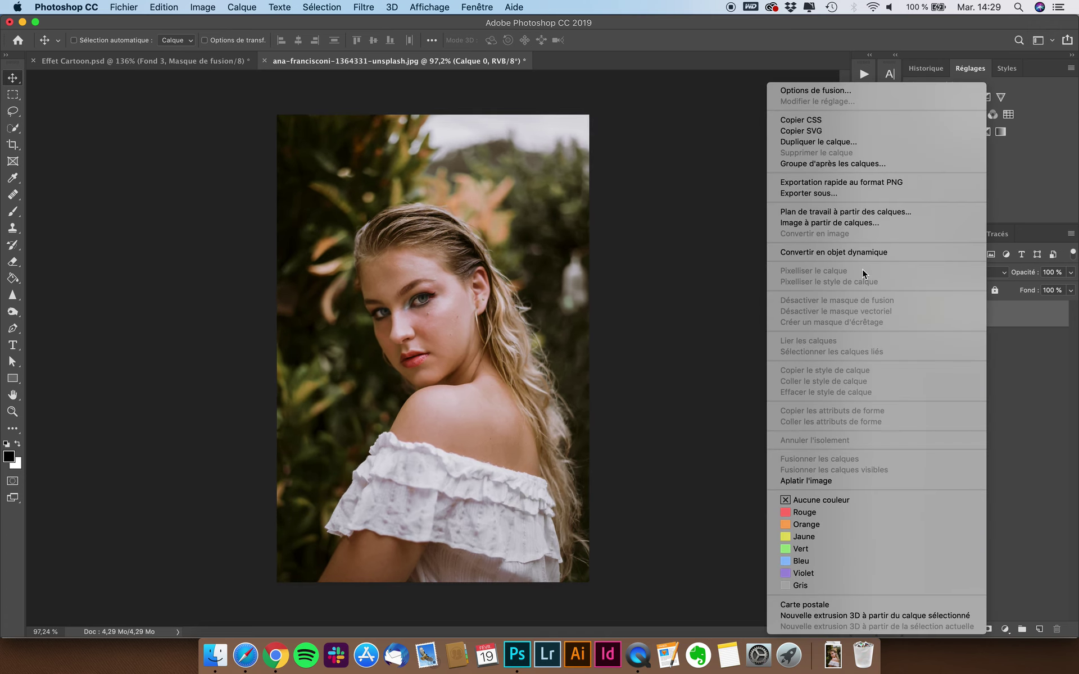
click(848, 251)
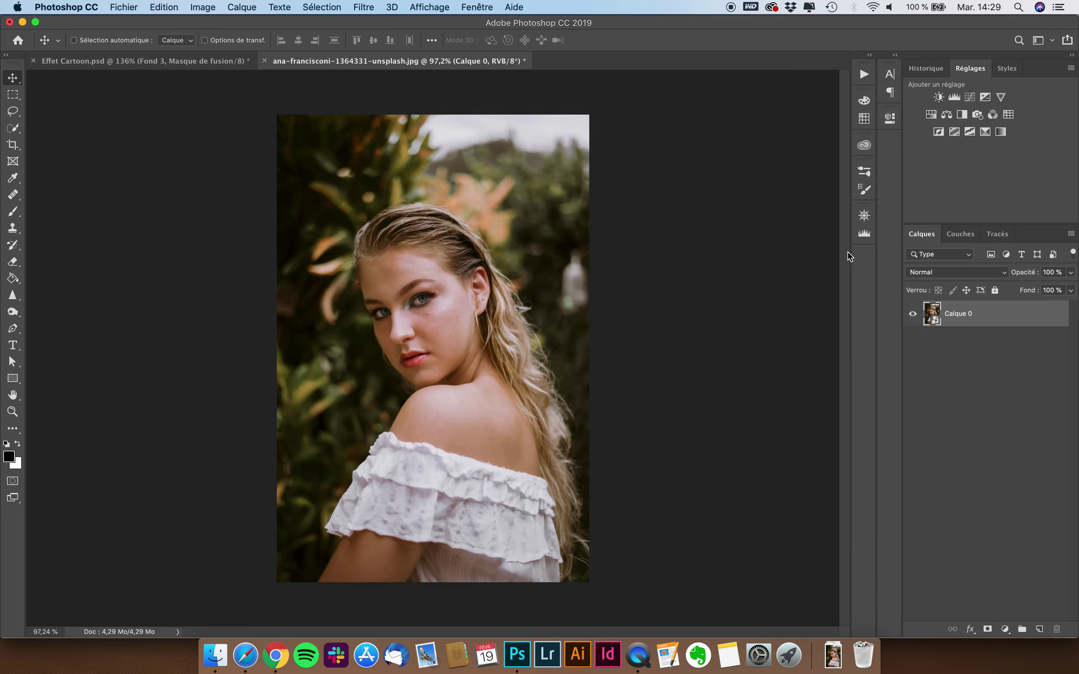
double_click(957, 313)
text(Li)
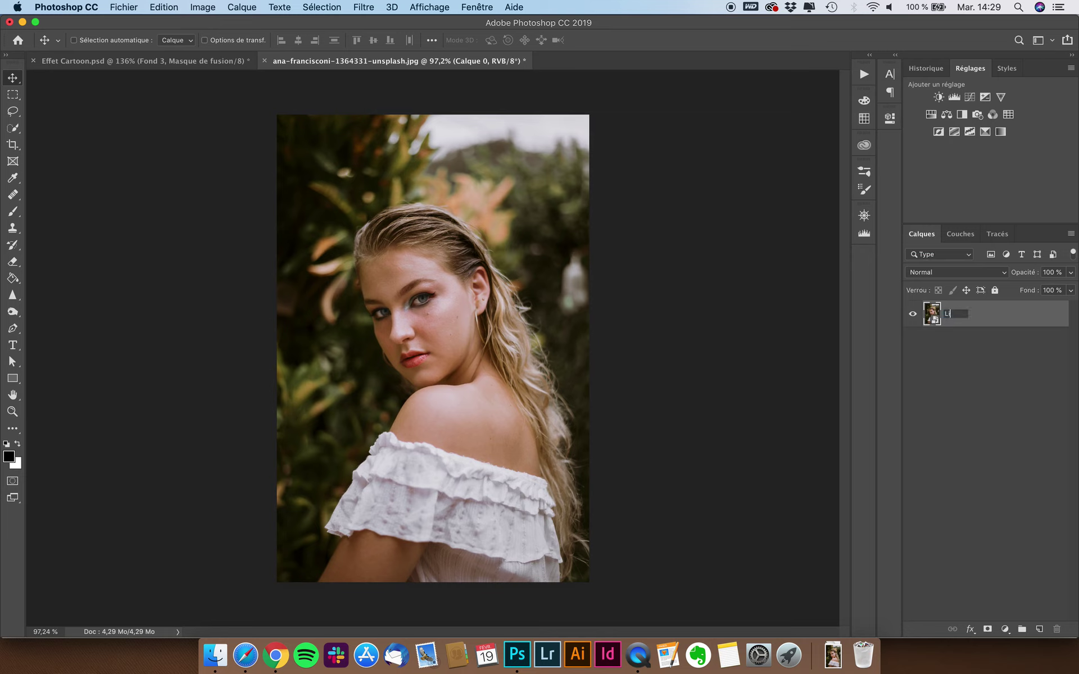
text(gnes)
key(Return)
Step: Duplicate Lignes, rename the lower layer Couleurs, and keep Lignes selected
key(super+j)
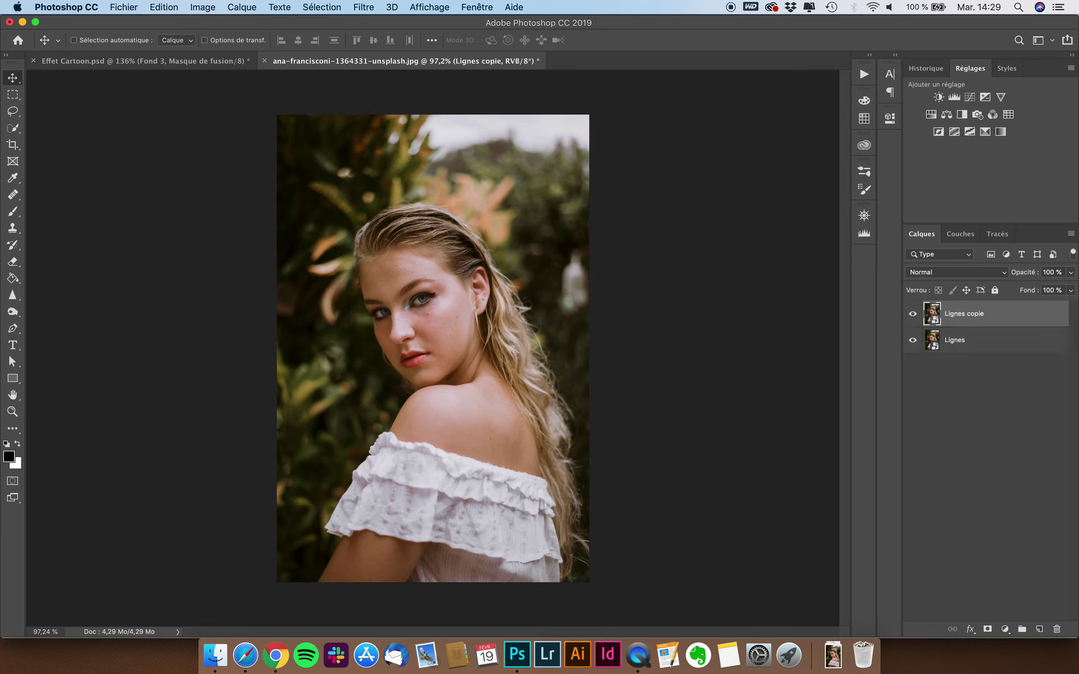
double_click(974, 319)
key(BackSpace)
key(BackSpace)
key(BackSpace)
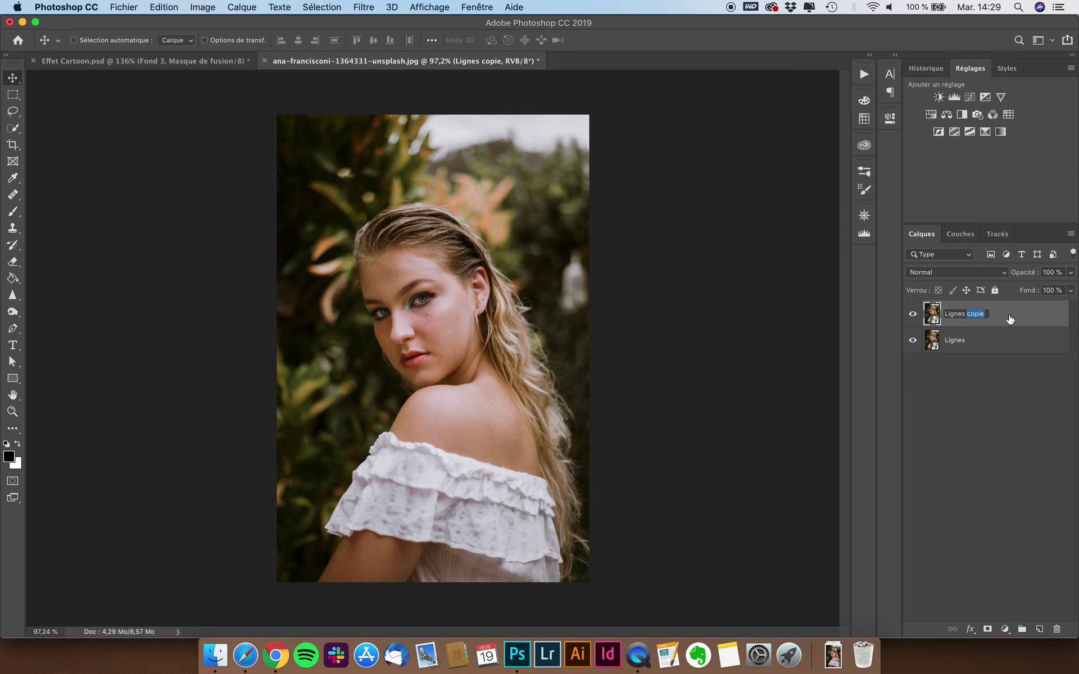
key(BackSpace)
text(d)
key(BackSpace)
double_click(954, 340)
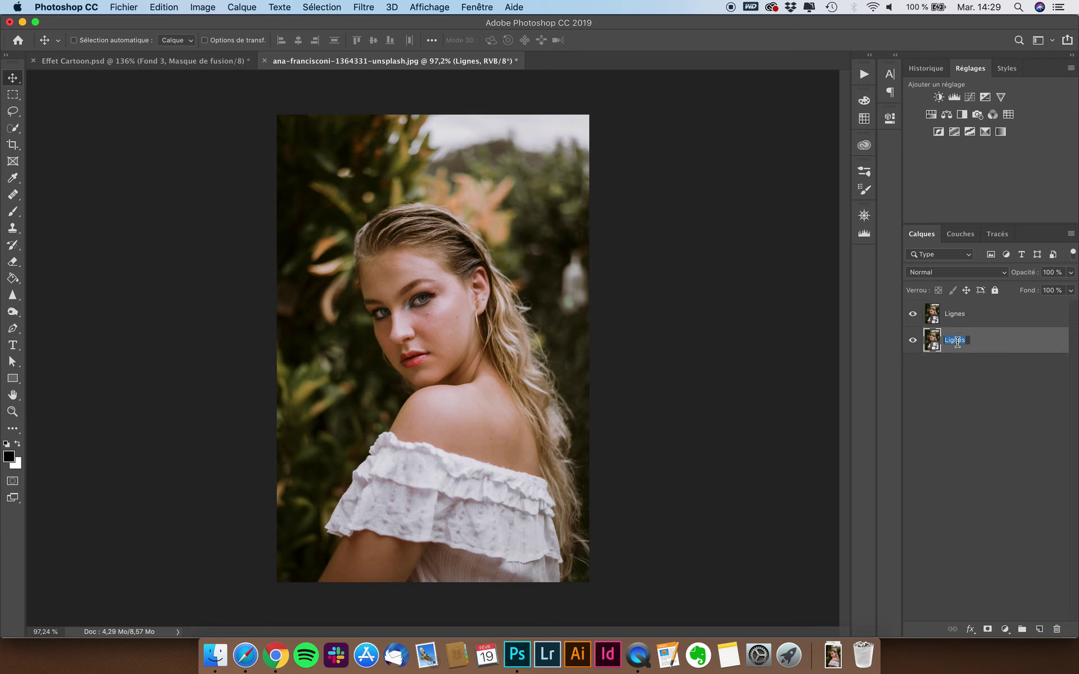
text(Couleurs)
key(Return)
click(981, 318)
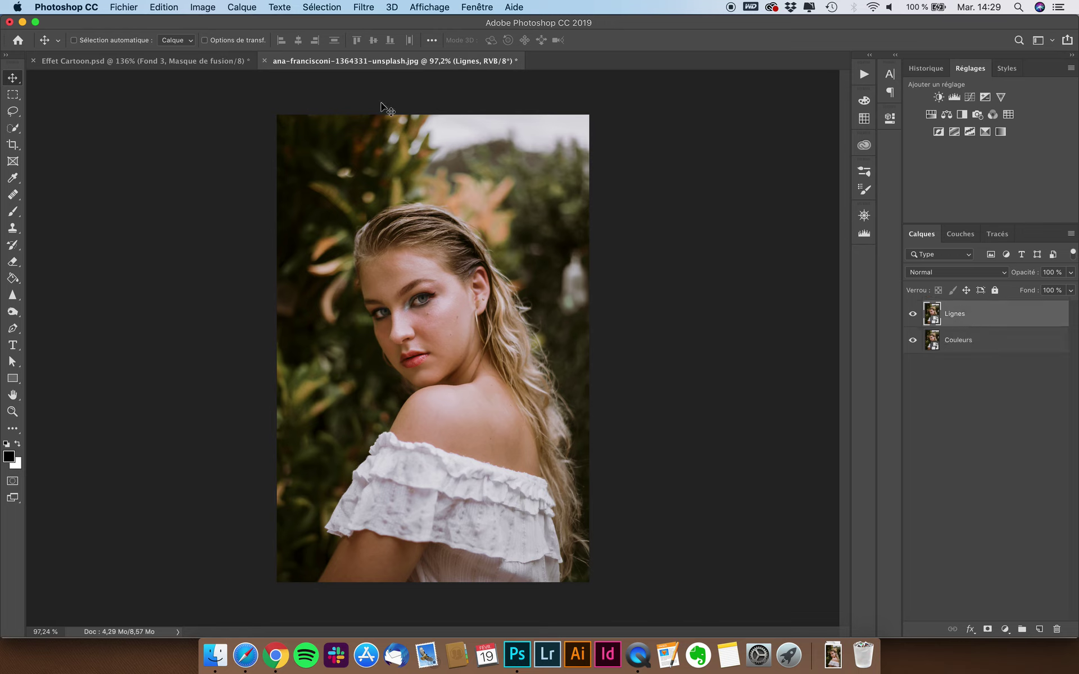
Step: Apply a Noir et blanc adjustment to Lignes with Rouges set to 38%
click(203, 7)
mouse_move(217, 42)
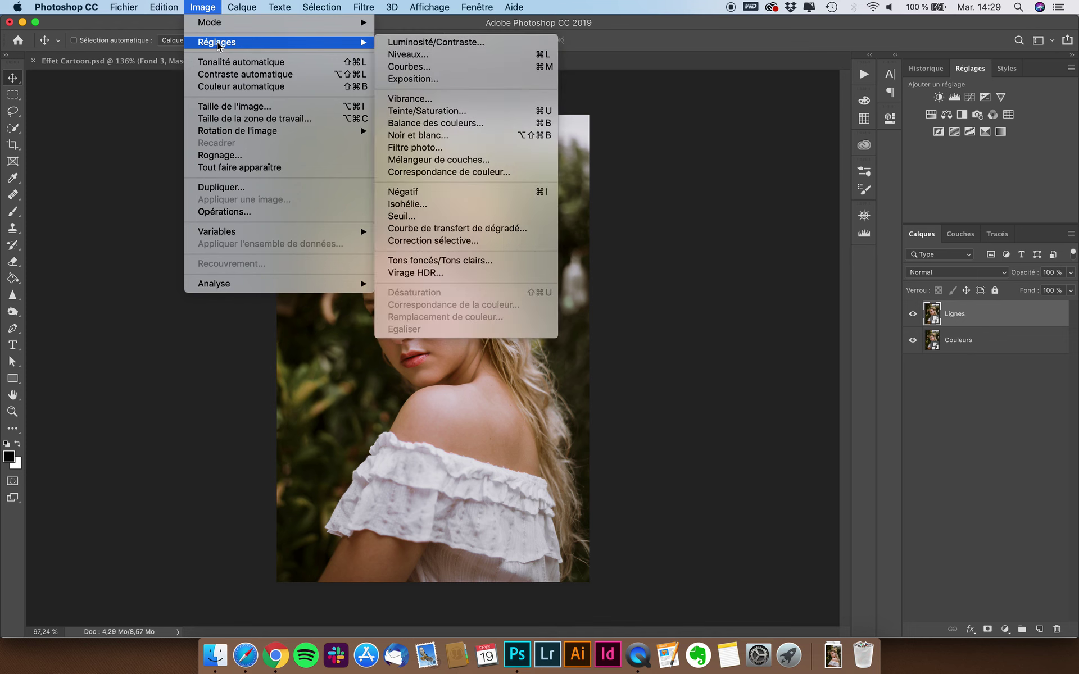
click(442, 138)
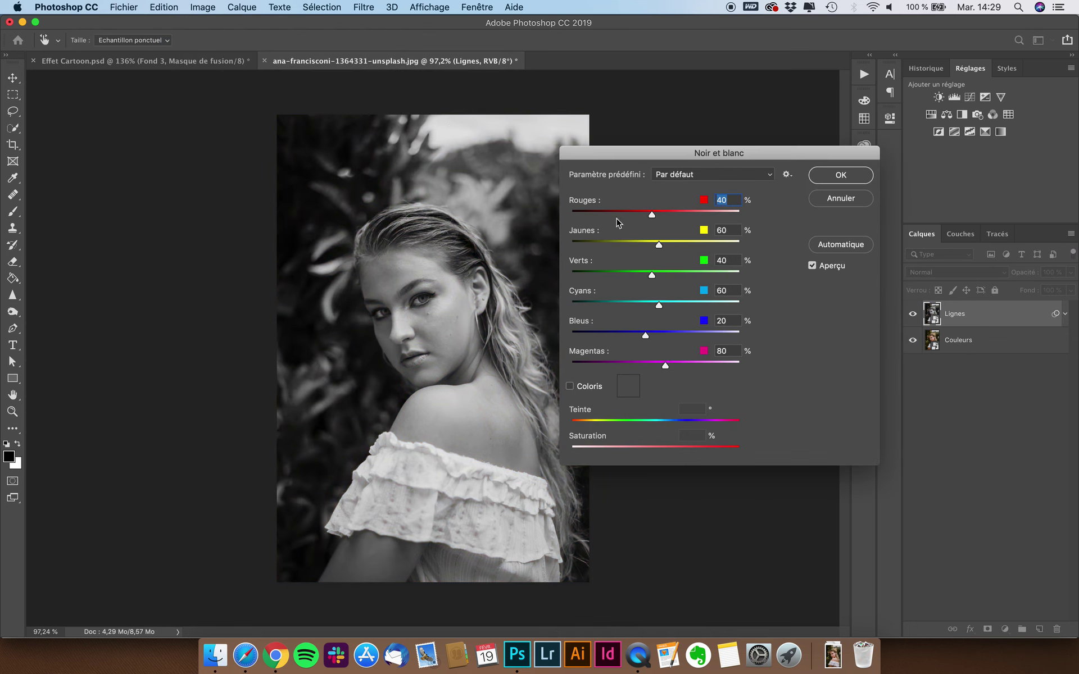
drag(652, 216, 650, 215)
drag(650, 218, 652, 219)
click(850, 180)
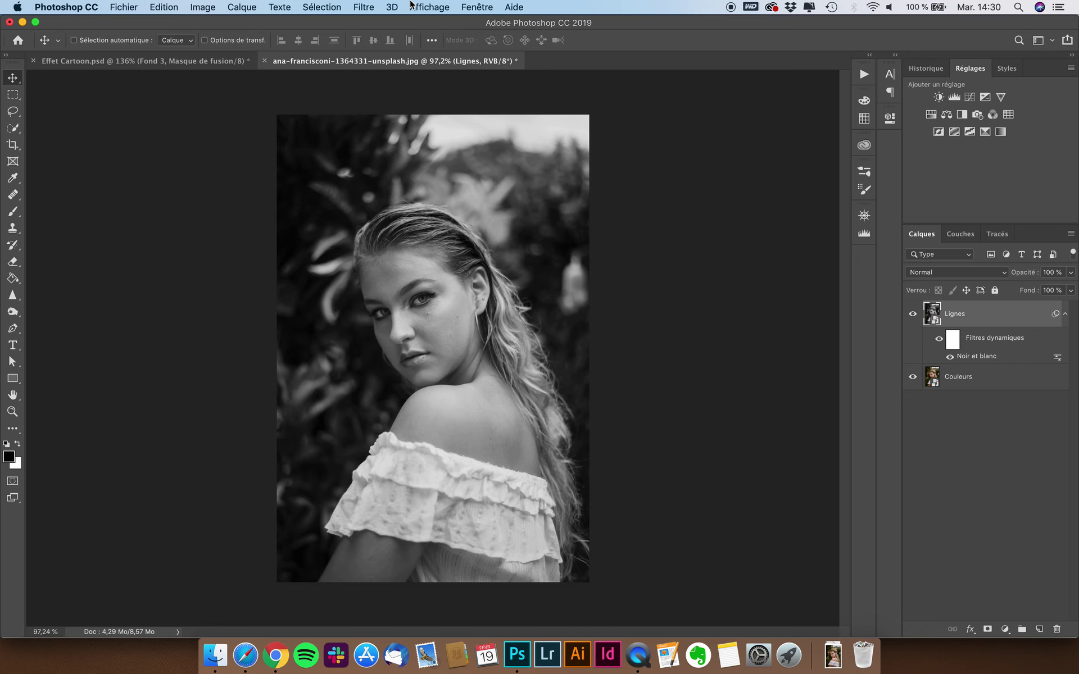
Step: Apply the Contour postérisé gallery filter with Epaisseur 4, Intensité 1 and Postérisation 6
click(360, 7)
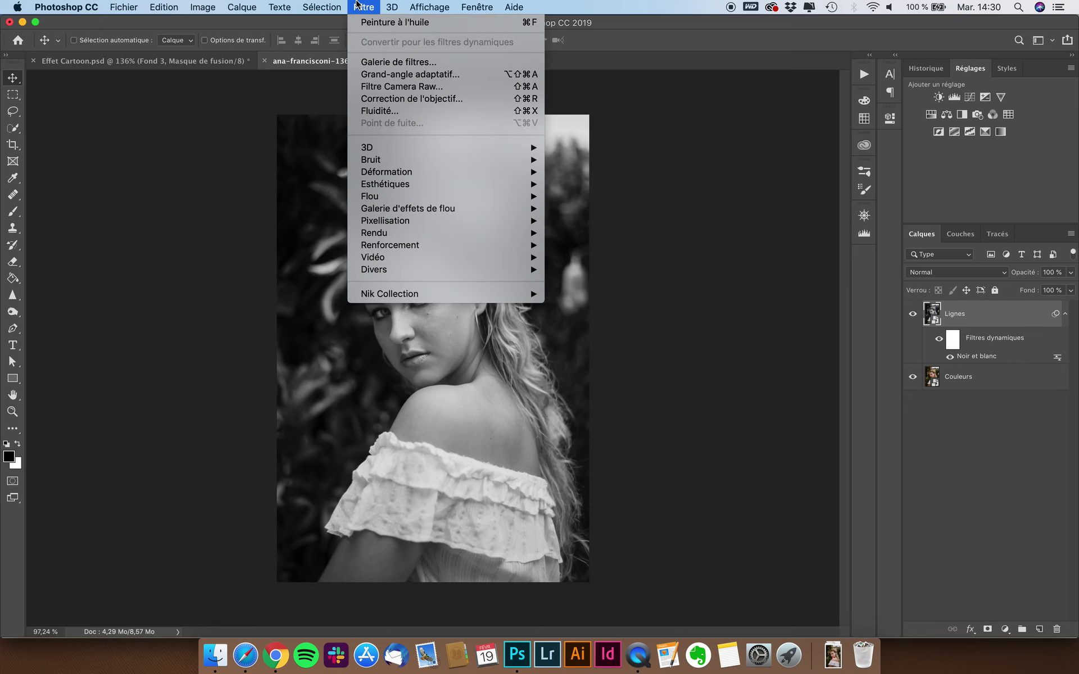
click(369, 64)
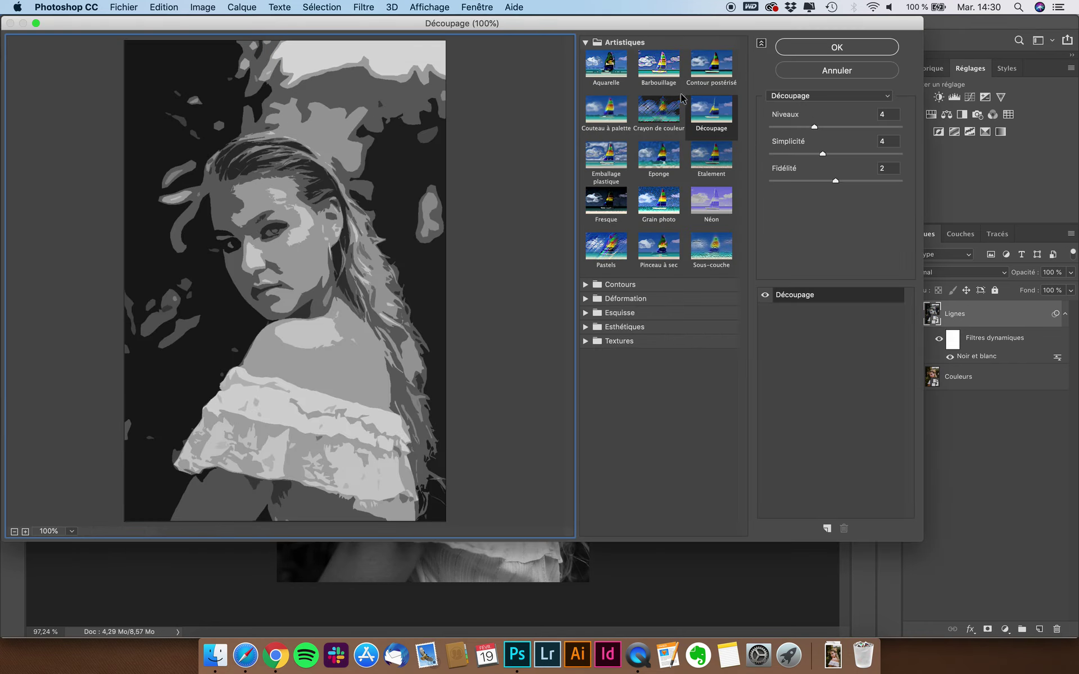
click(711, 78)
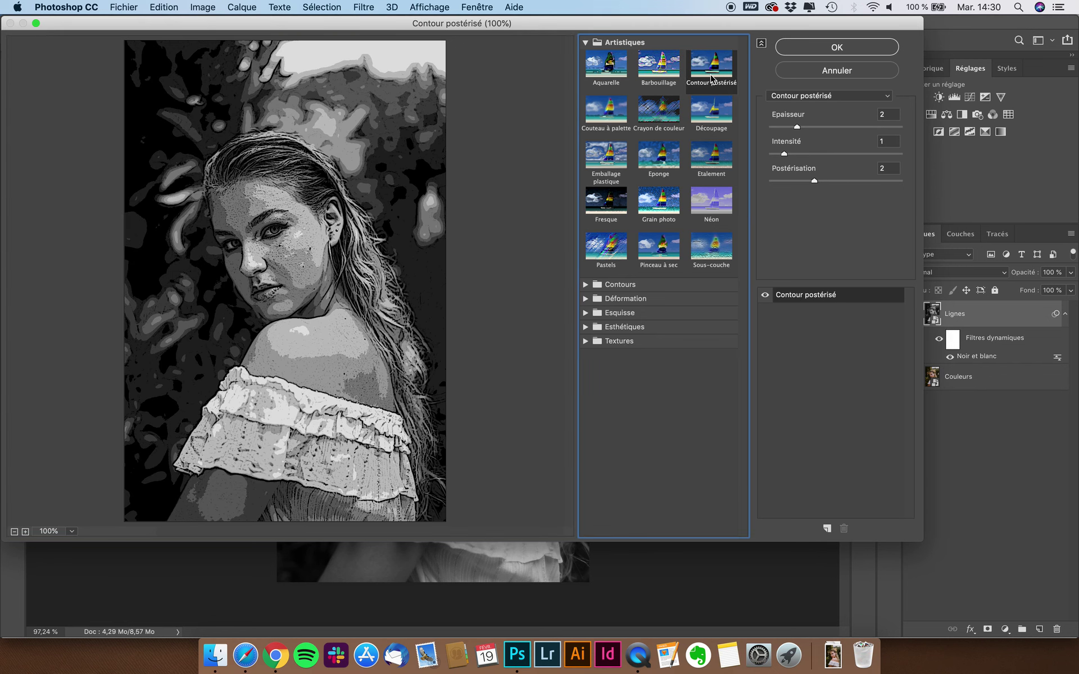
click(820, 127)
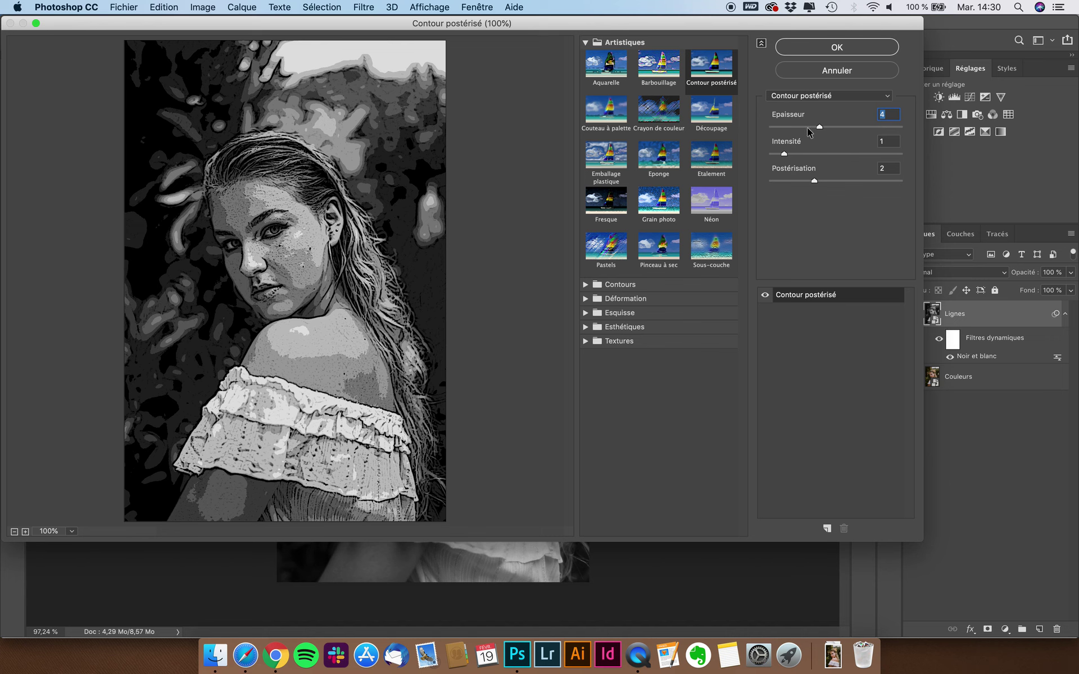
click(808, 127)
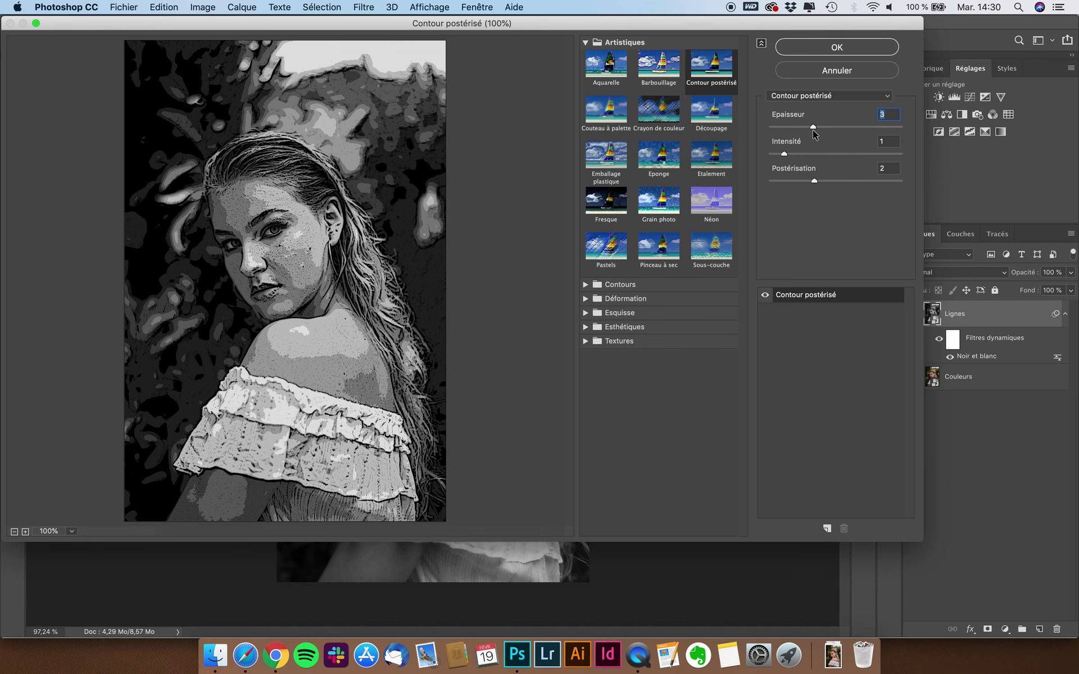
click(815, 129)
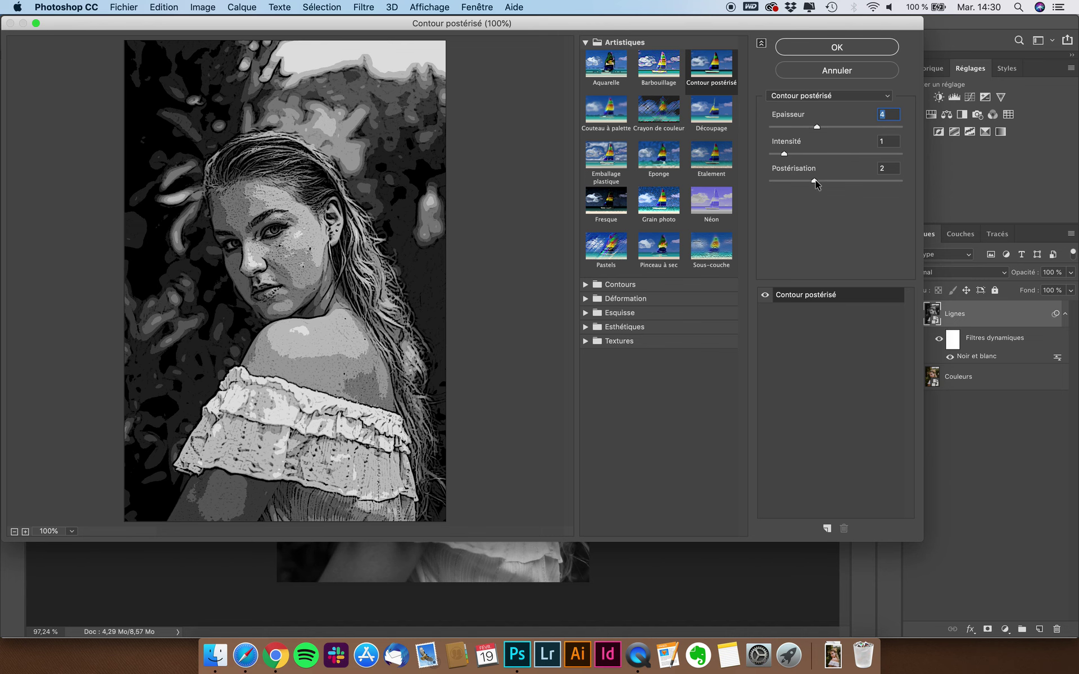
drag(815, 183, 919, 193)
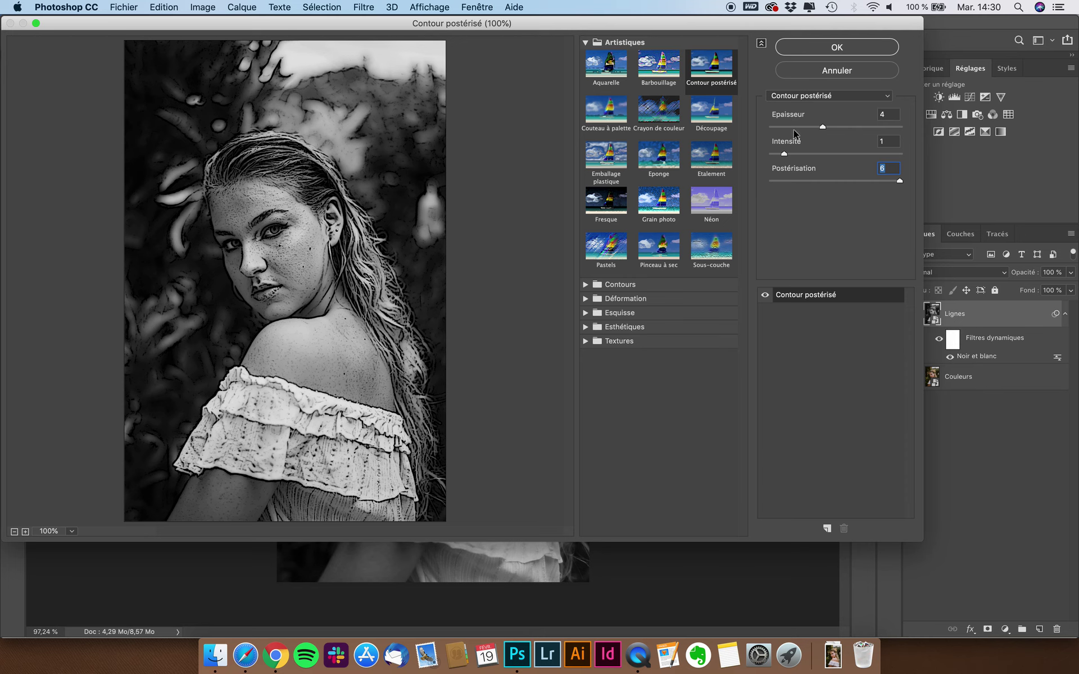
click(812, 52)
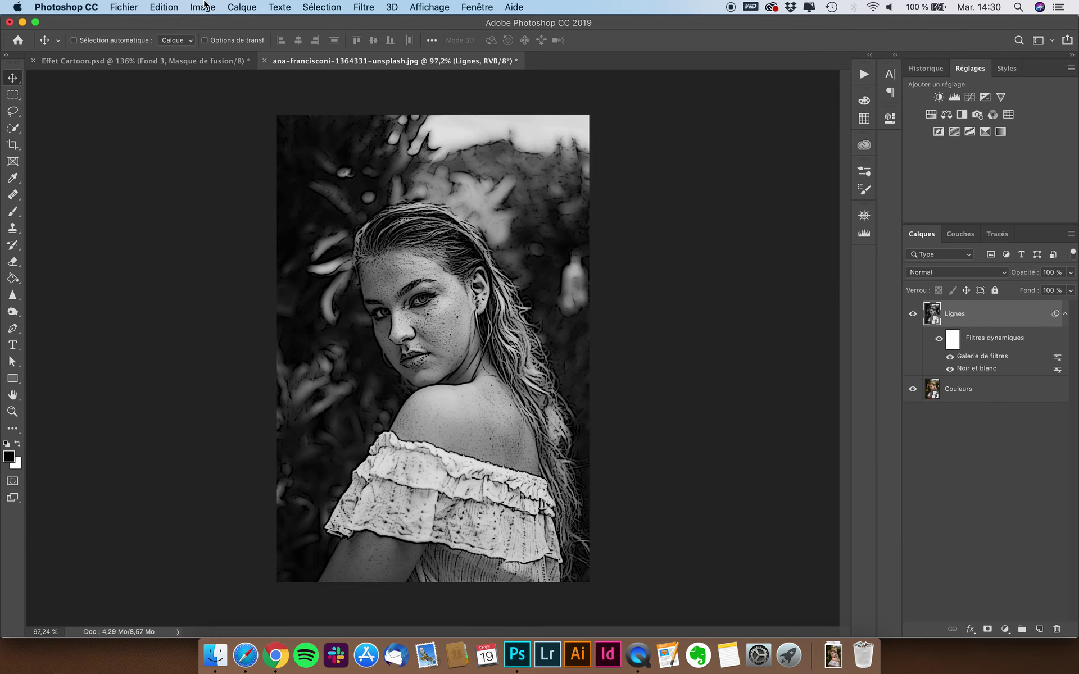
Step: Add a Seuil threshold at level 30 to Lignes for stark black-and-white line art
click(203, 7)
mouse_move(217, 42)
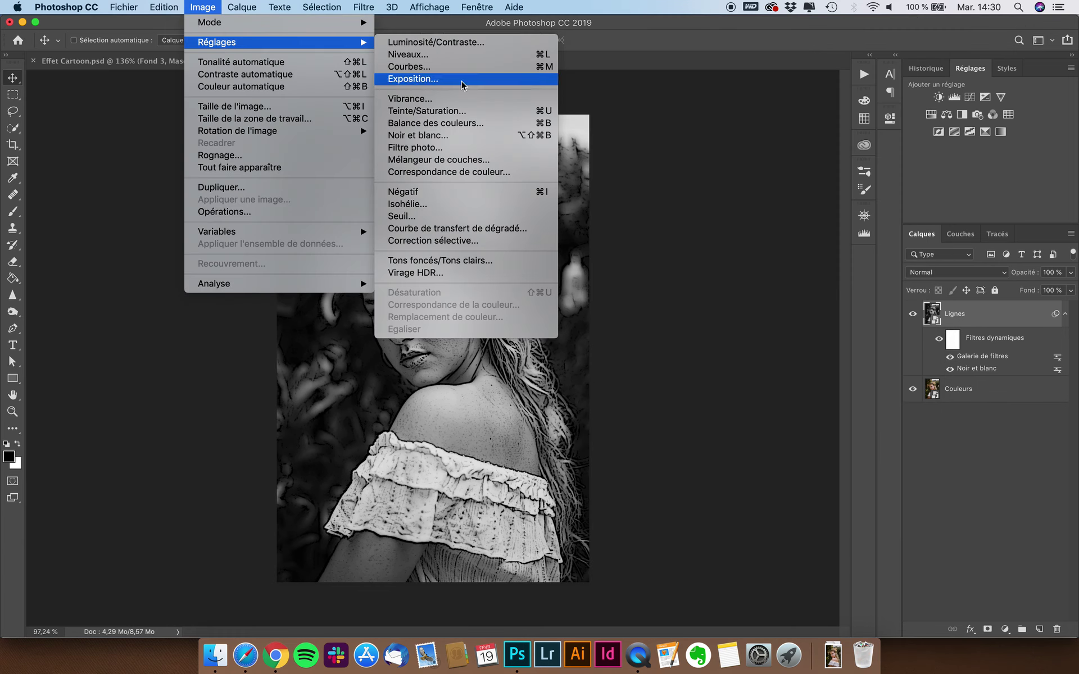
click(422, 217)
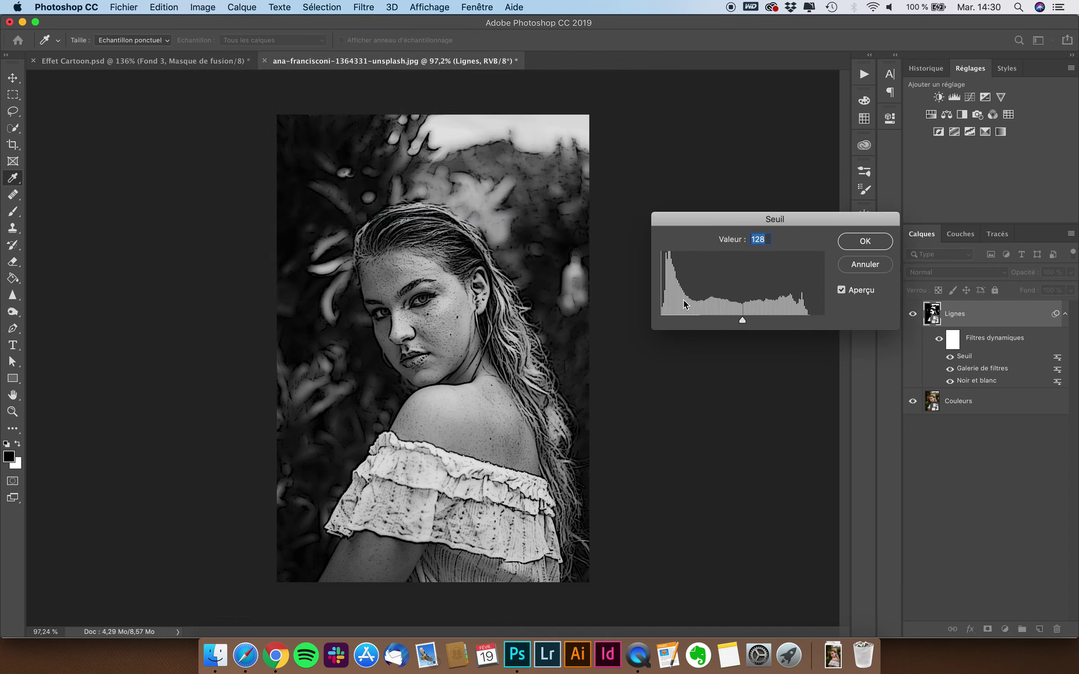
drag(743, 321, 681, 324)
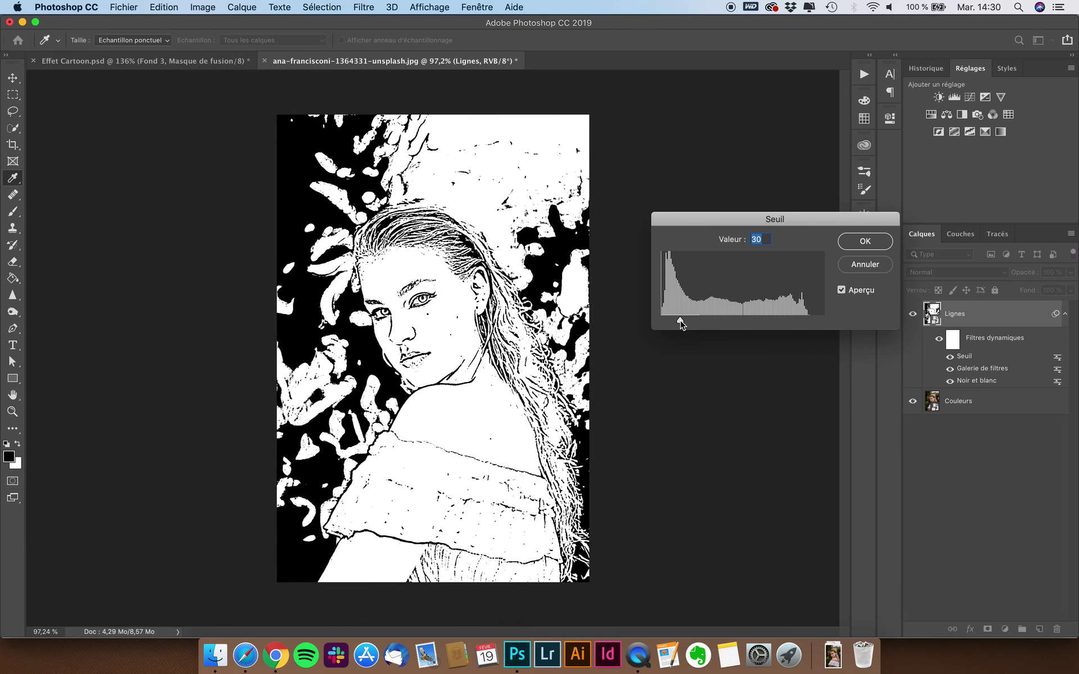
click(846, 246)
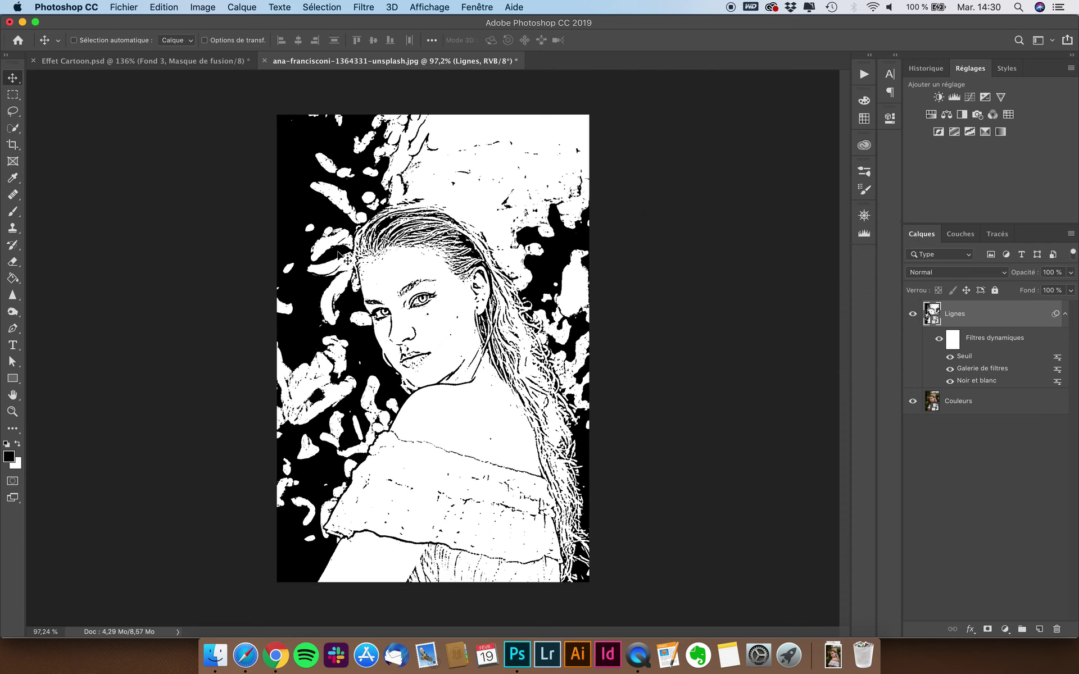
Step: Raise Jaunes to 150 in the Noir et blanc smart filter
double_click(980, 382)
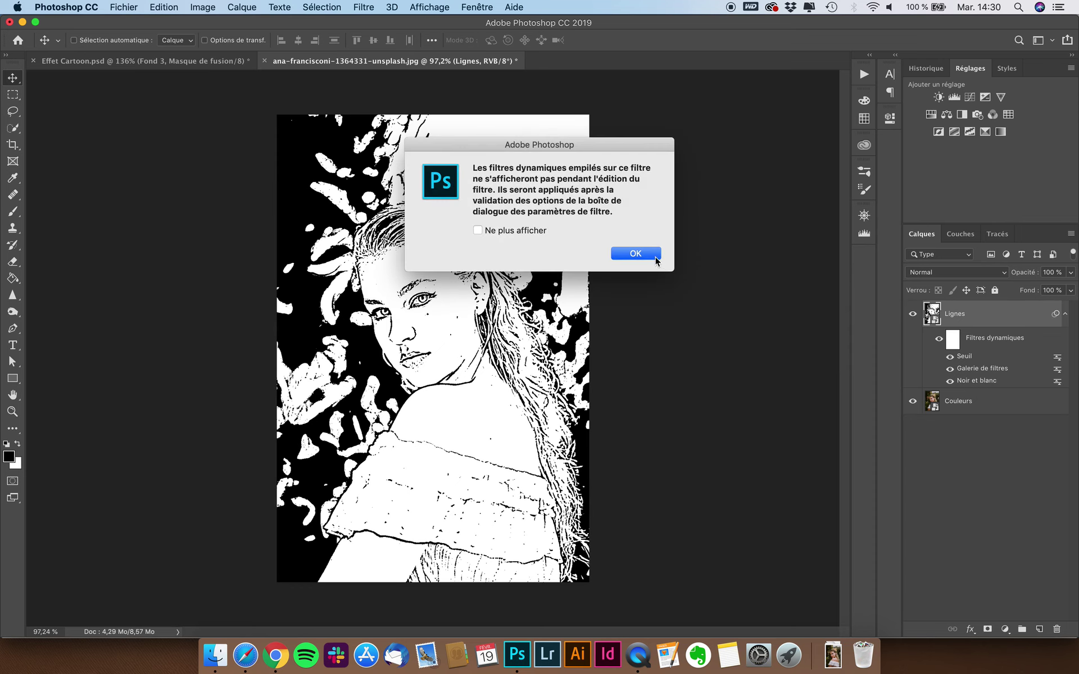
click(646, 254)
drag(659, 245, 690, 251)
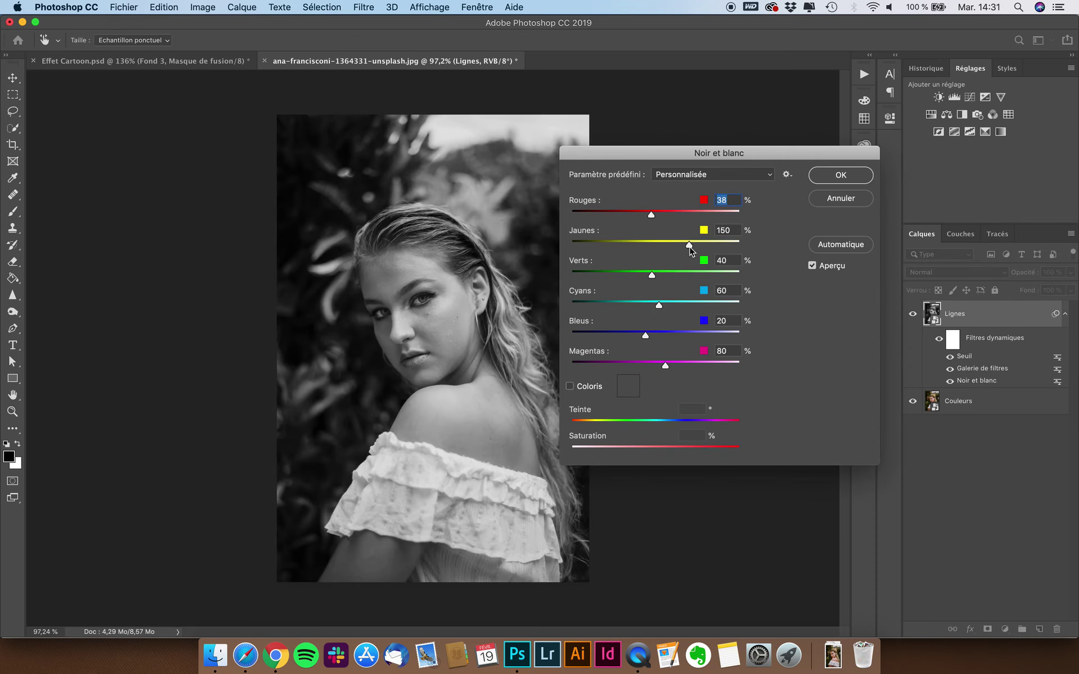
click(825, 177)
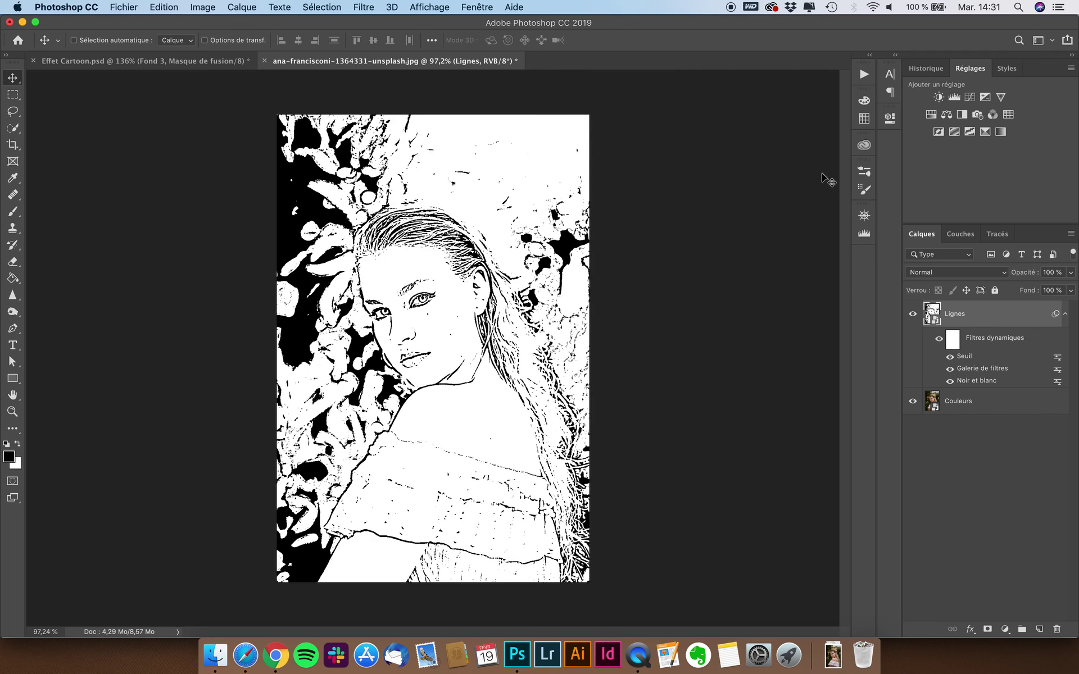
Step: Compare states in History and revert to the Seuil result before the yellows change
click(923, 65)
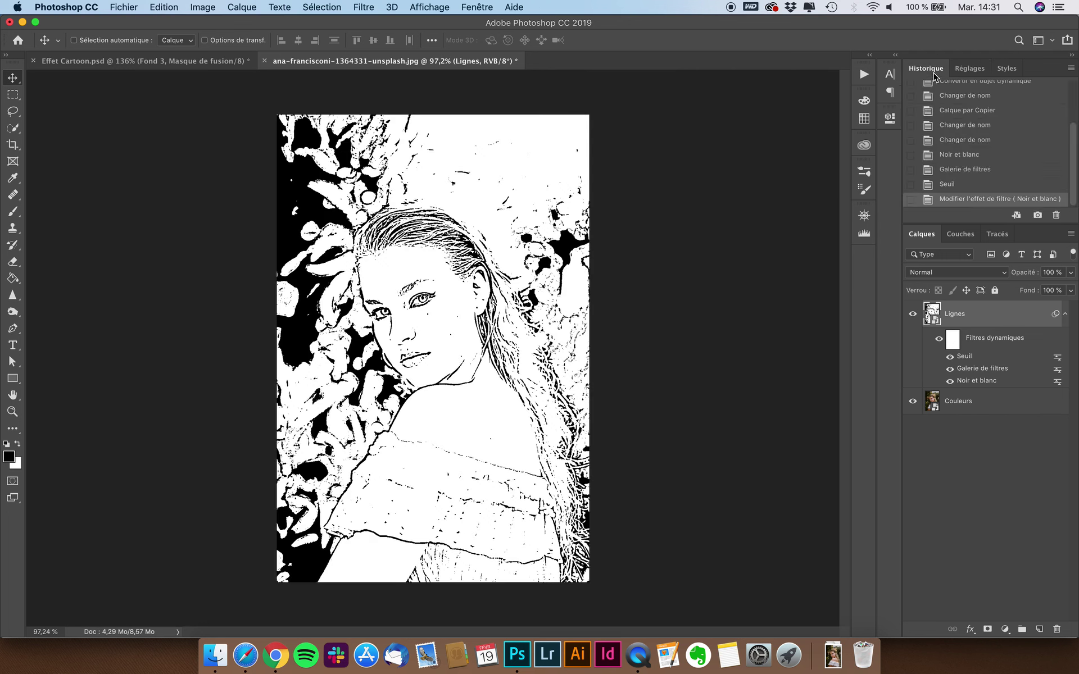
click(954, 185)
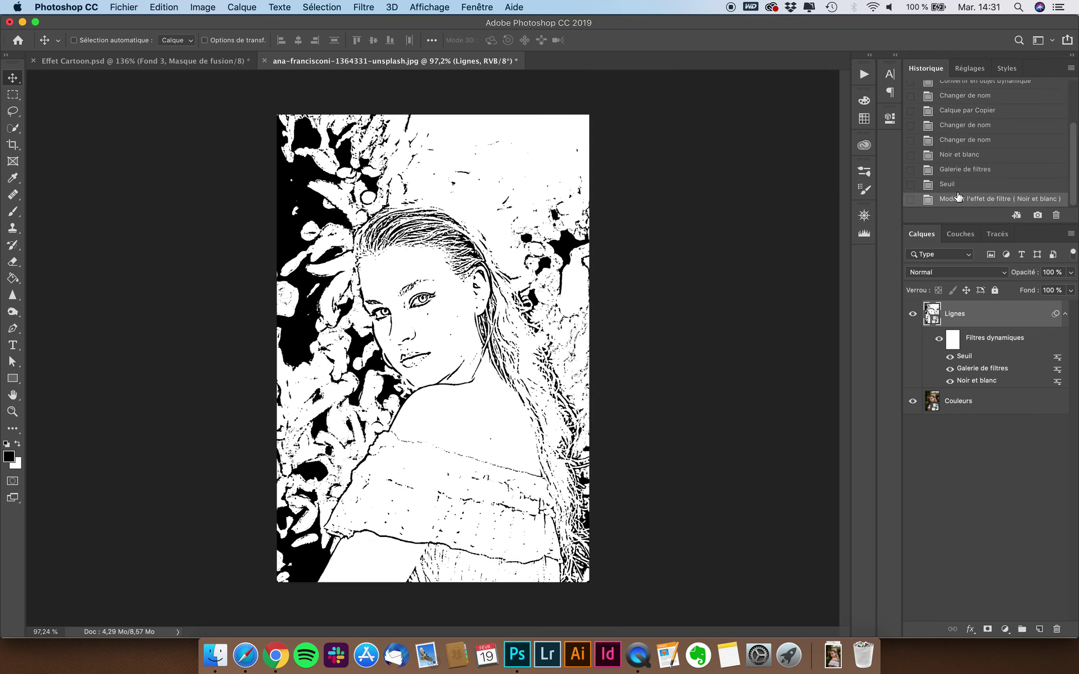
click(959, 187)
click(959, 199)
click(957, 184)
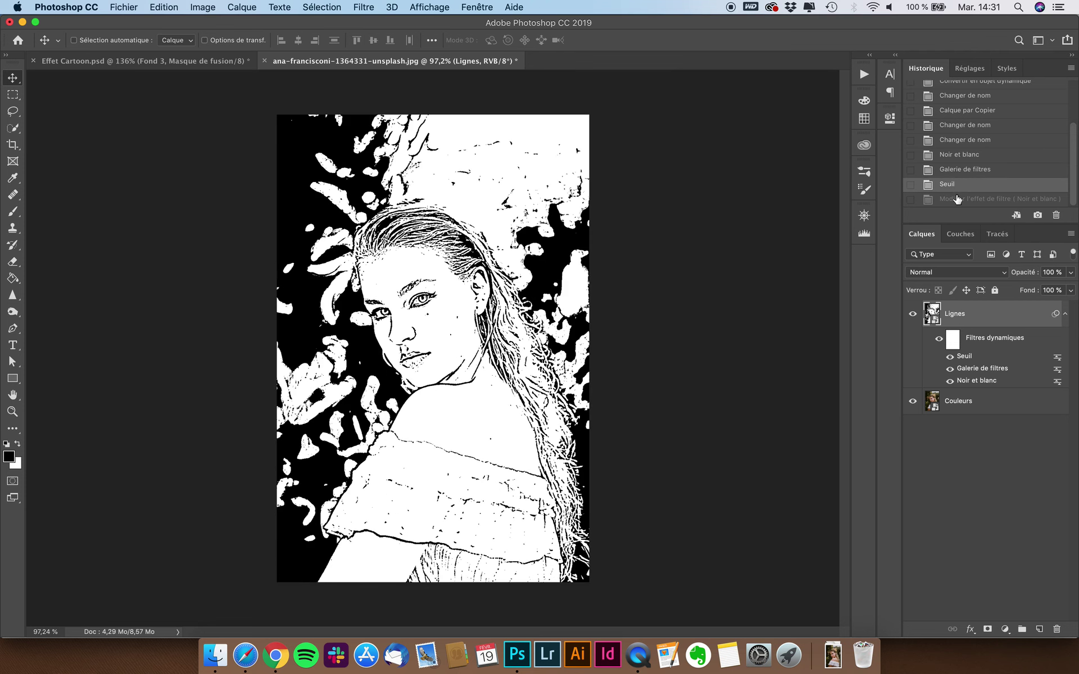
click(955, 196)
click(955, 186)
click(201, 6)
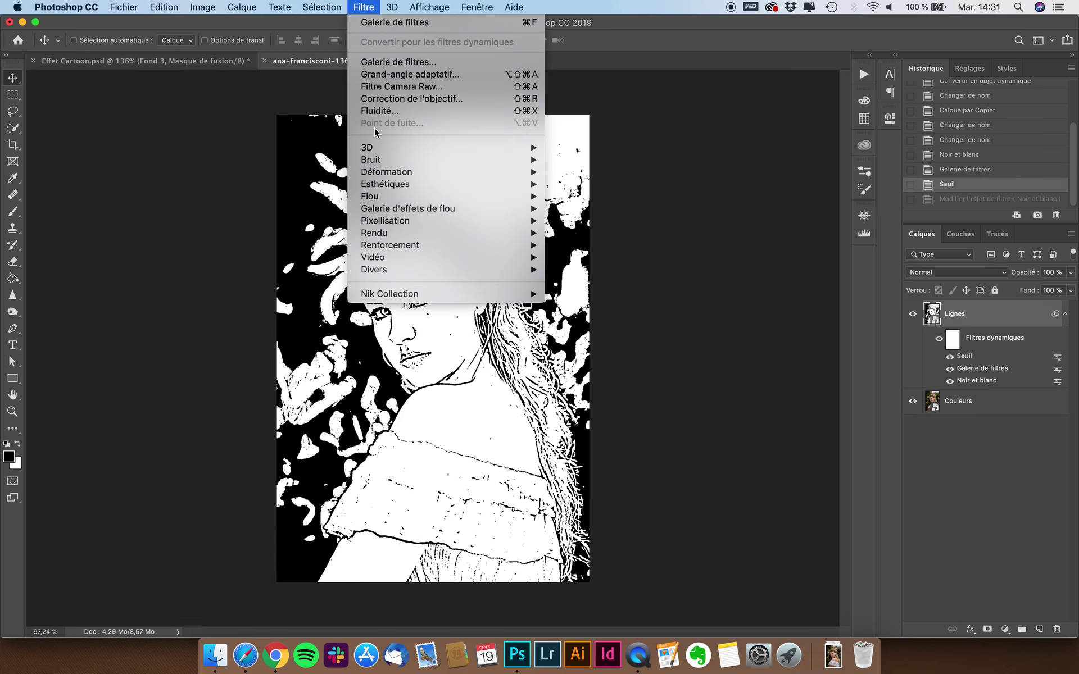
mouse_move(385, 184)
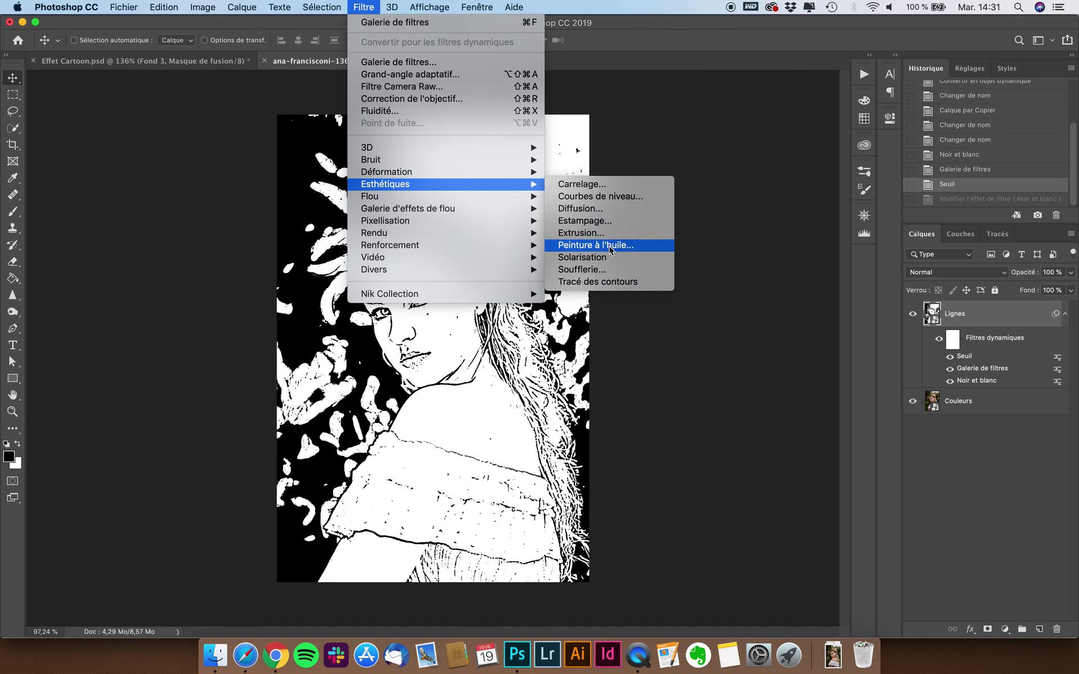
Step: Apply Peinture à l'huile with Stylisation 2,4 and Netteté 2,4, lighting left off
click(608, 245)
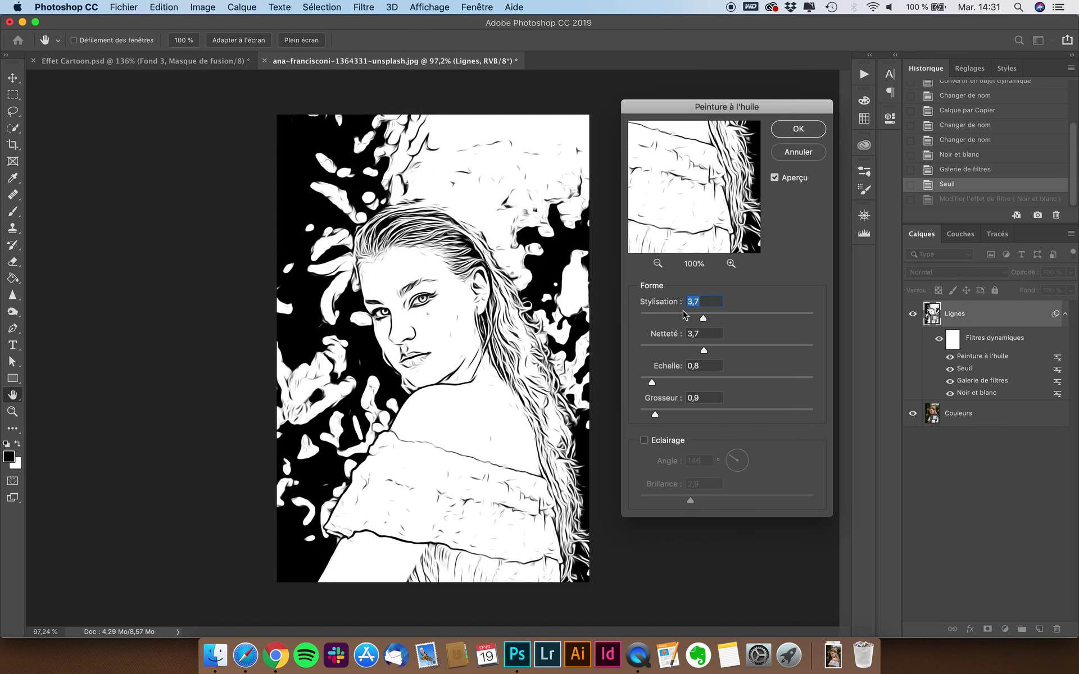
click(682, 348)
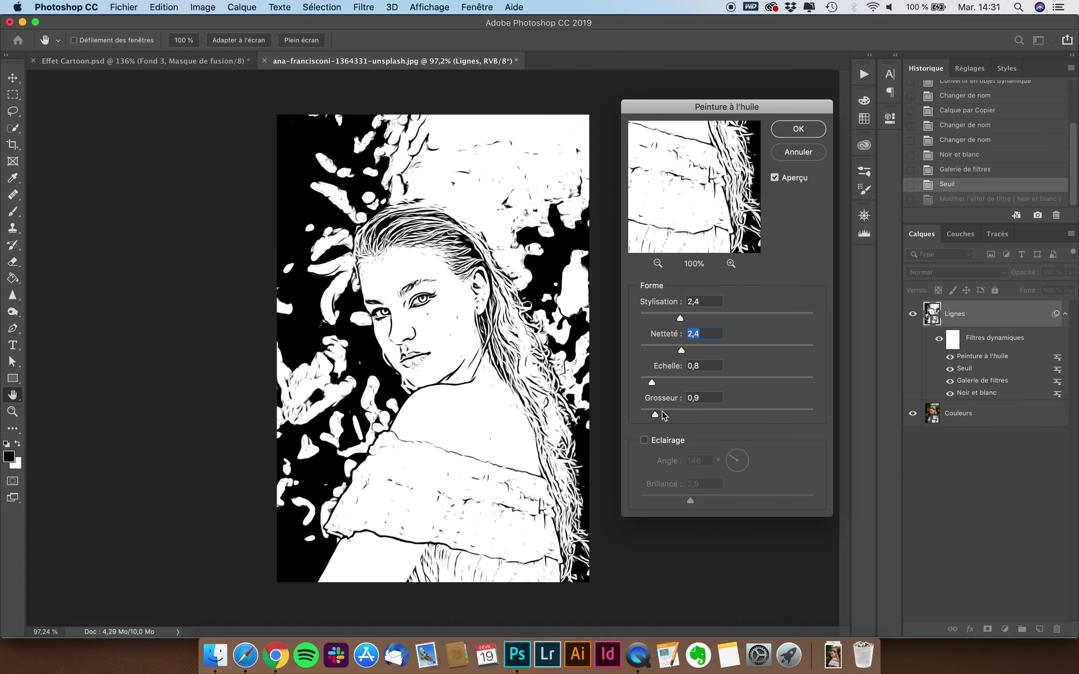
click(645, 441)
click(645, 441)
click(798, 128)
Step: Inspect the smoothed line art up close and duplicate Lignes as Lignes copie
key(v)
scroll(458, 320, up, 3)
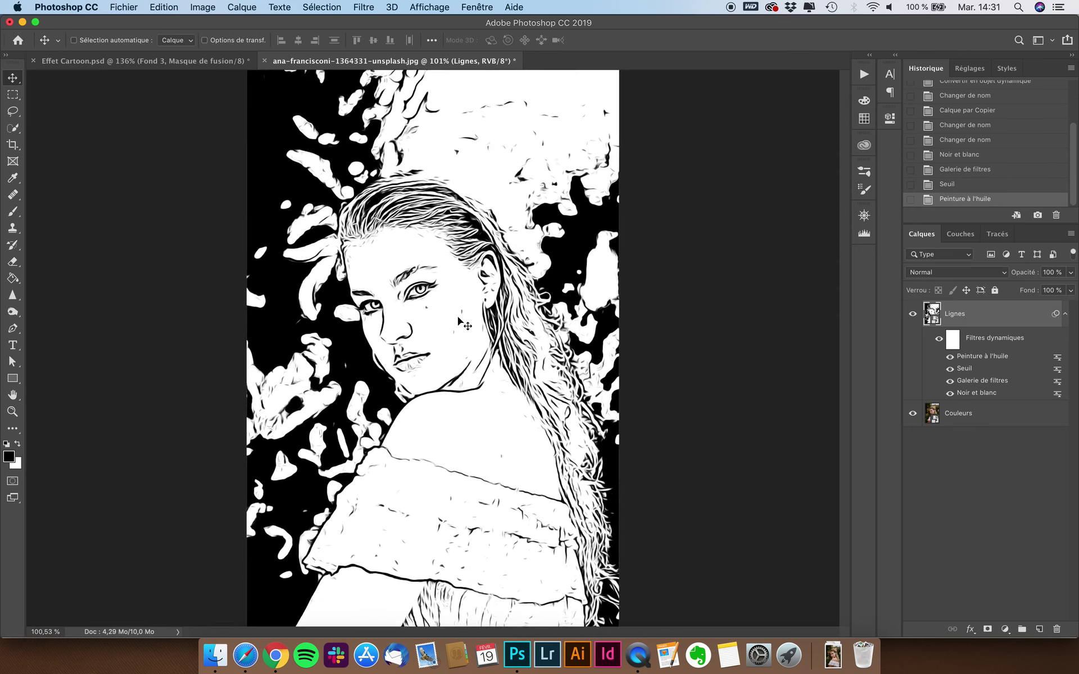
scroll(458, 321, up, 2)
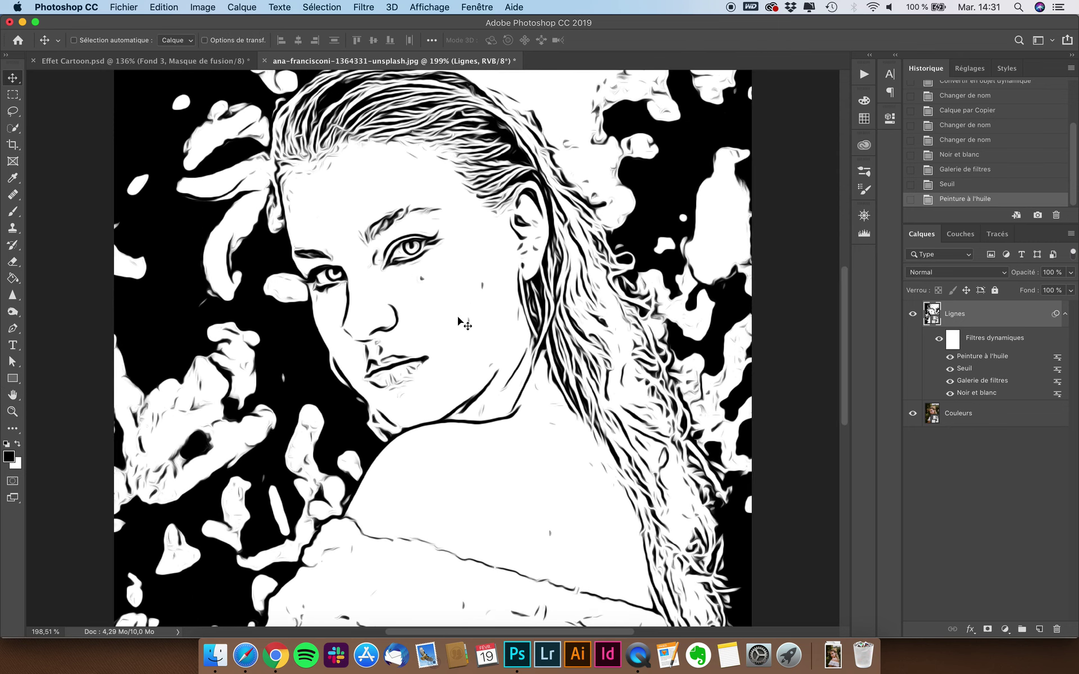
scroll(458, 320, down, 2)
scroll(458, 320, down, 2)
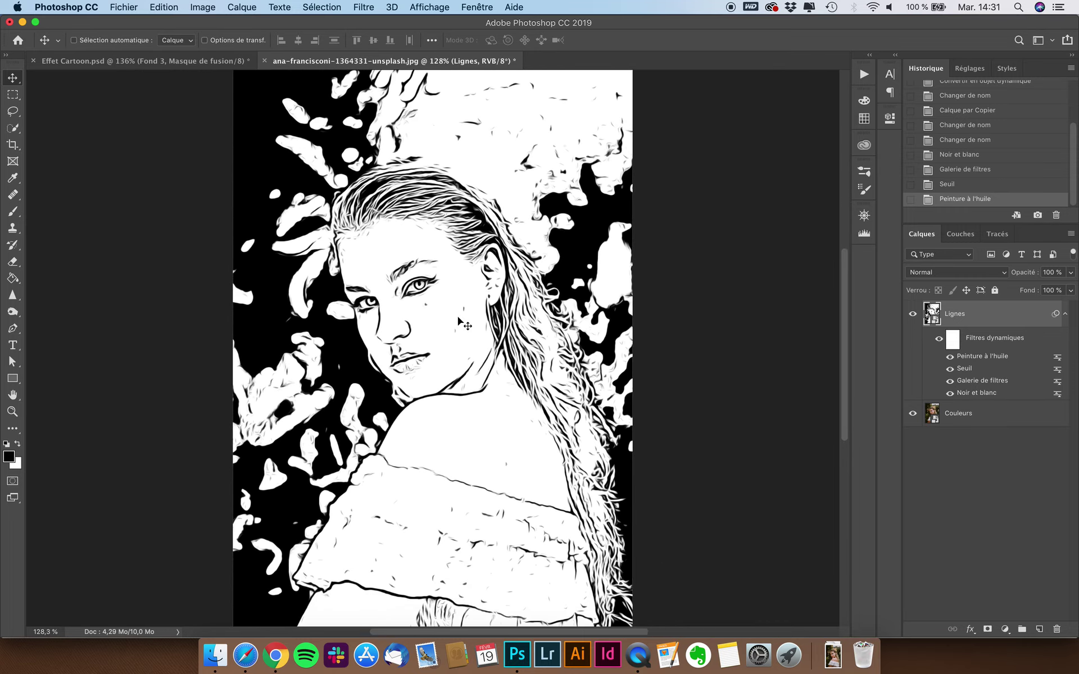
scroll(458, 321, down, 1)
scroll(458, 321, down, 1)
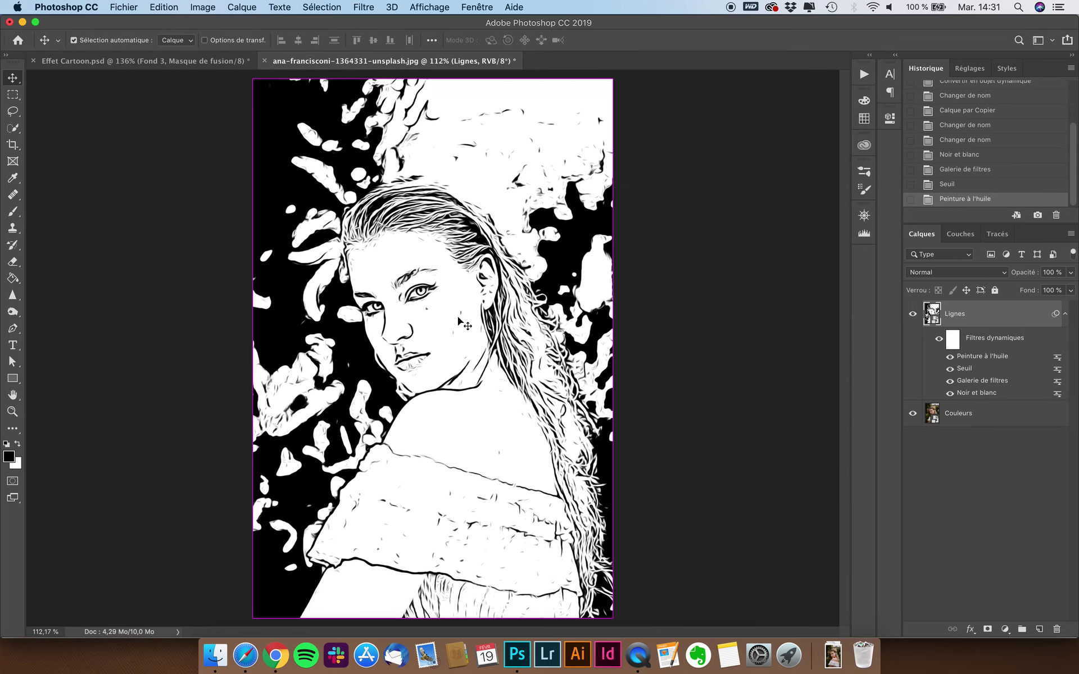
key(ctrl+j)
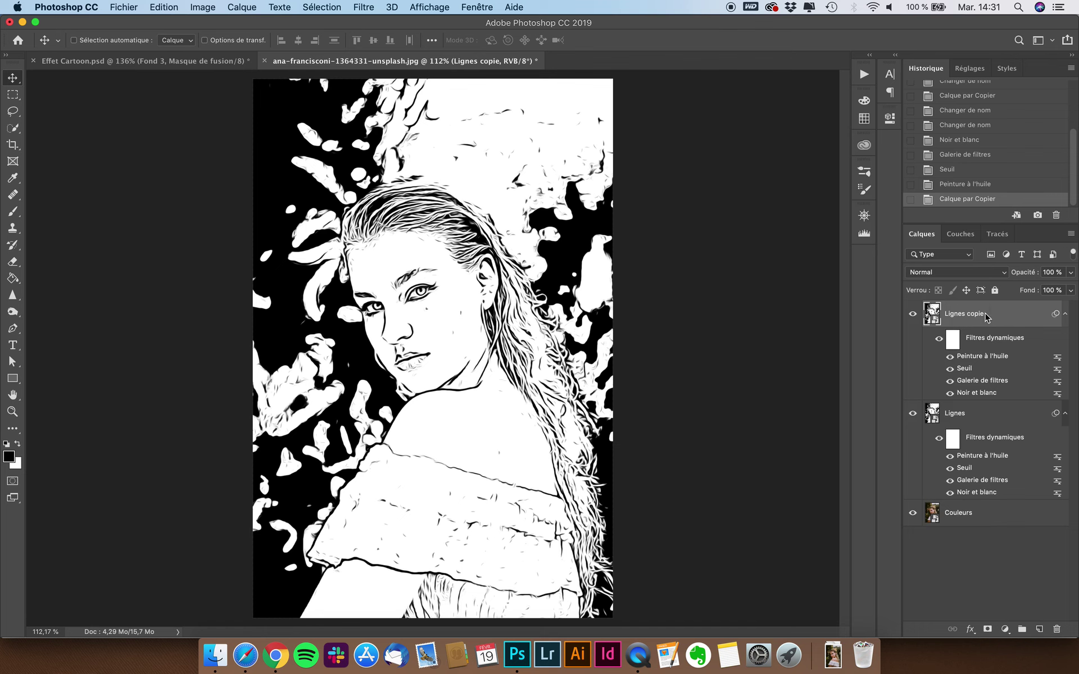
right_click(986, 318)
Step: Rasterize the copy, rename it Lignes renforcées, and convert it back to a smart object
click(873, 300)
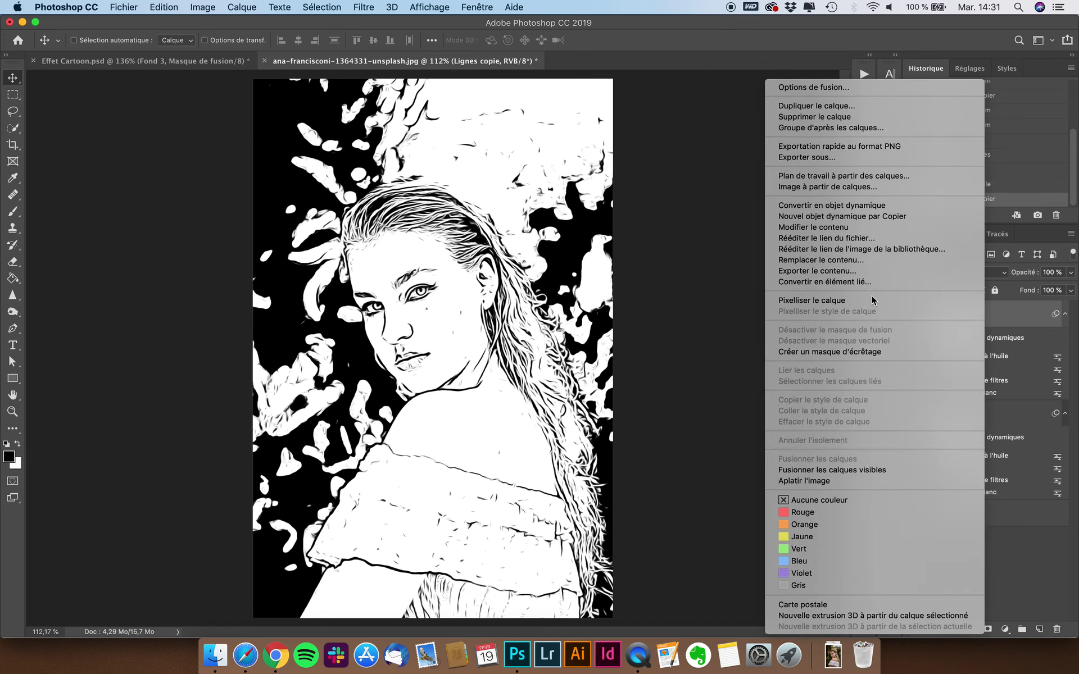
double_click(962, 313)
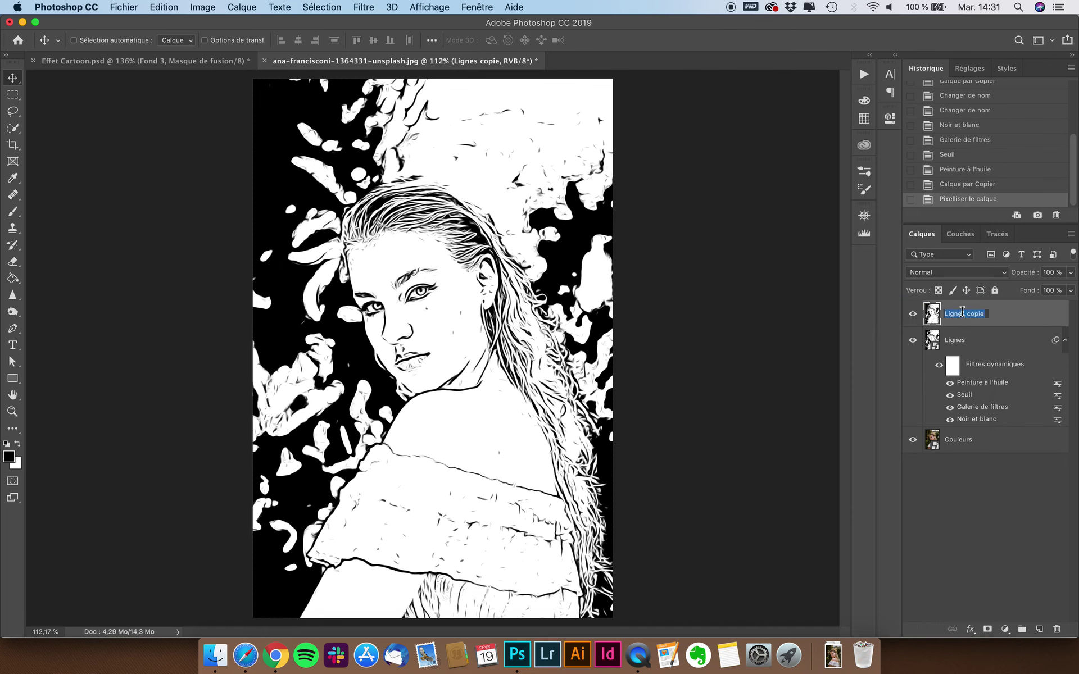
text(Lignes re)
text(nfr)
key(BackSpace)
text(orcée)
text(s)
key(Return)
right_click(1028, 315)
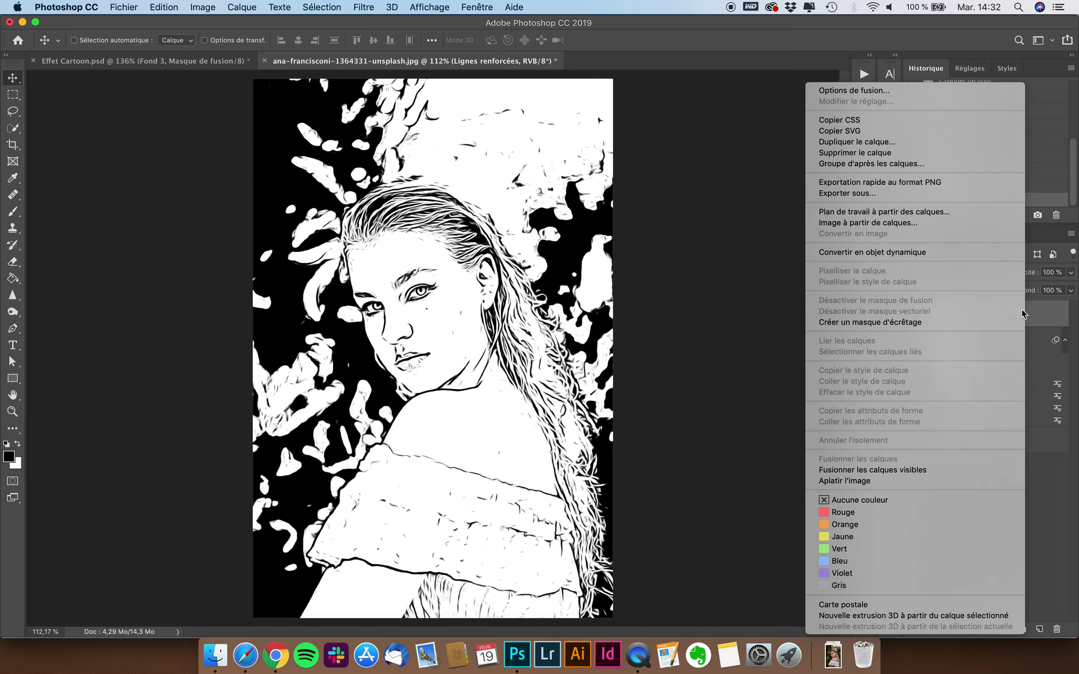
click(872, 256)
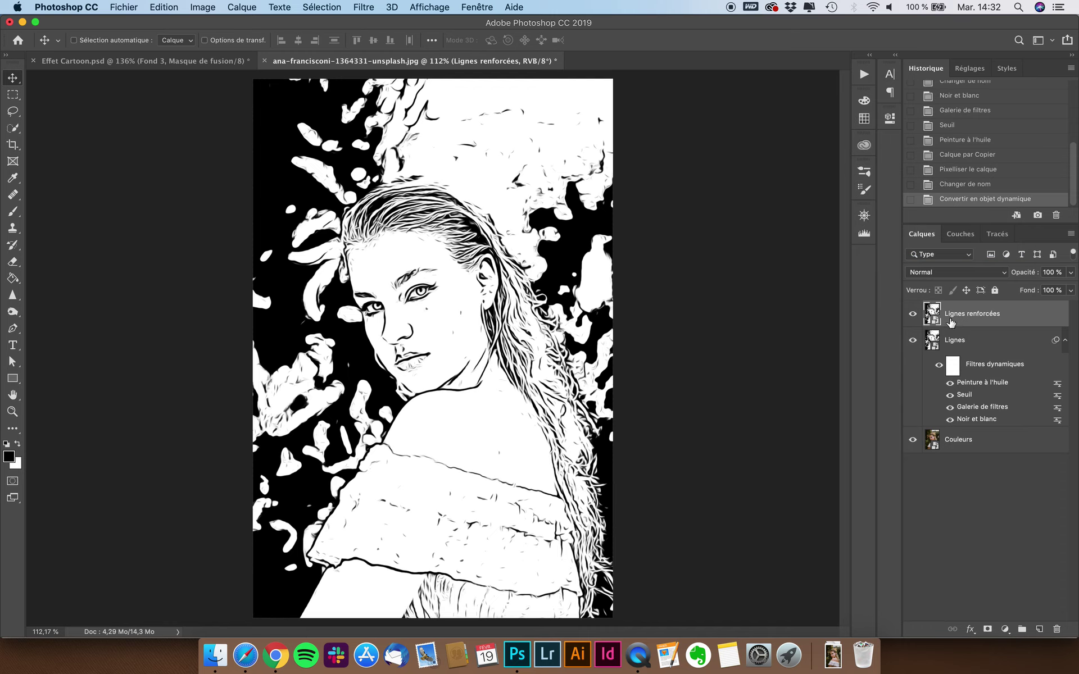
click(364, 6)
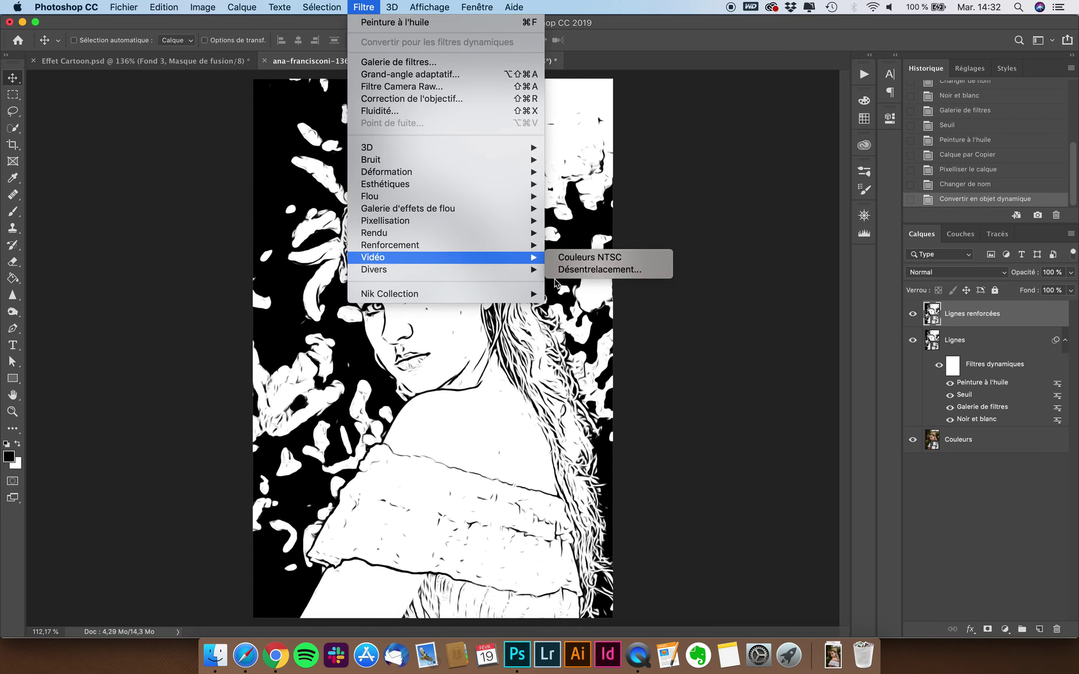
Step: Add a Passe-haut filter at radius 3 and set the layer blend mode to Incrustation
mouse_move(375, 268)
click(576, 306)
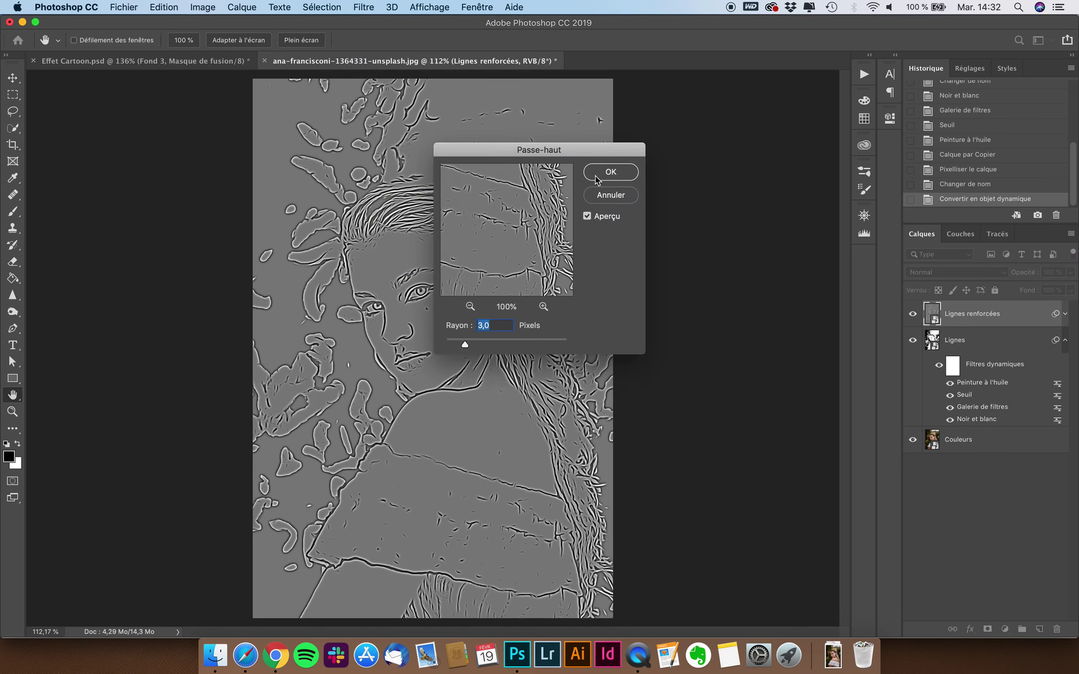
click(612, 179)
click(947, 272)
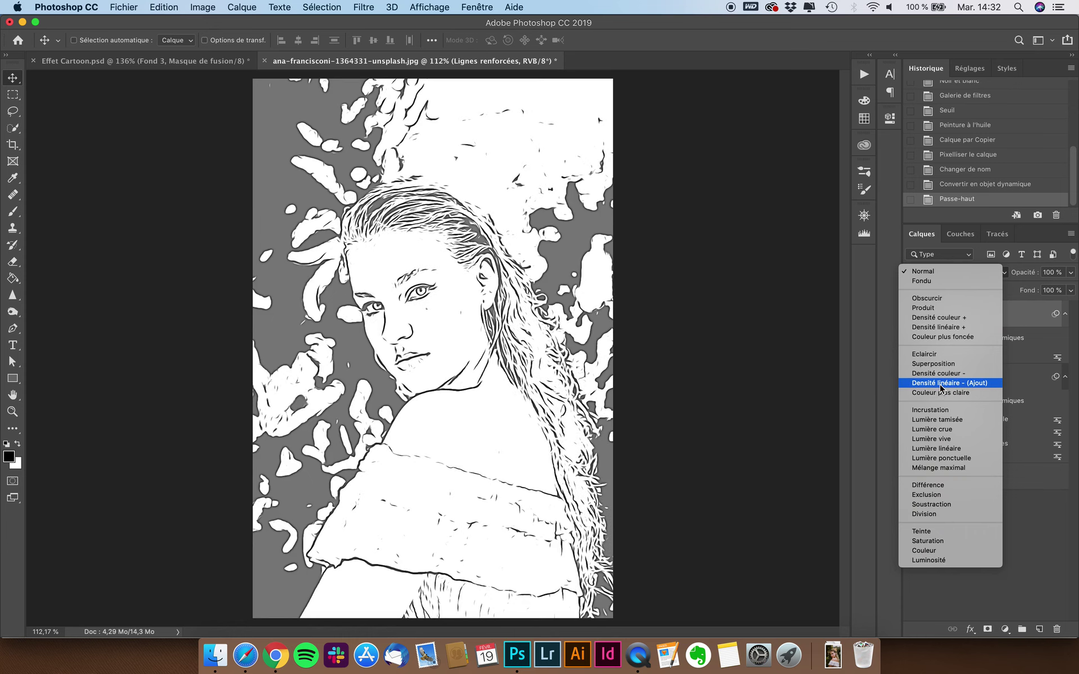
click(945, 412)
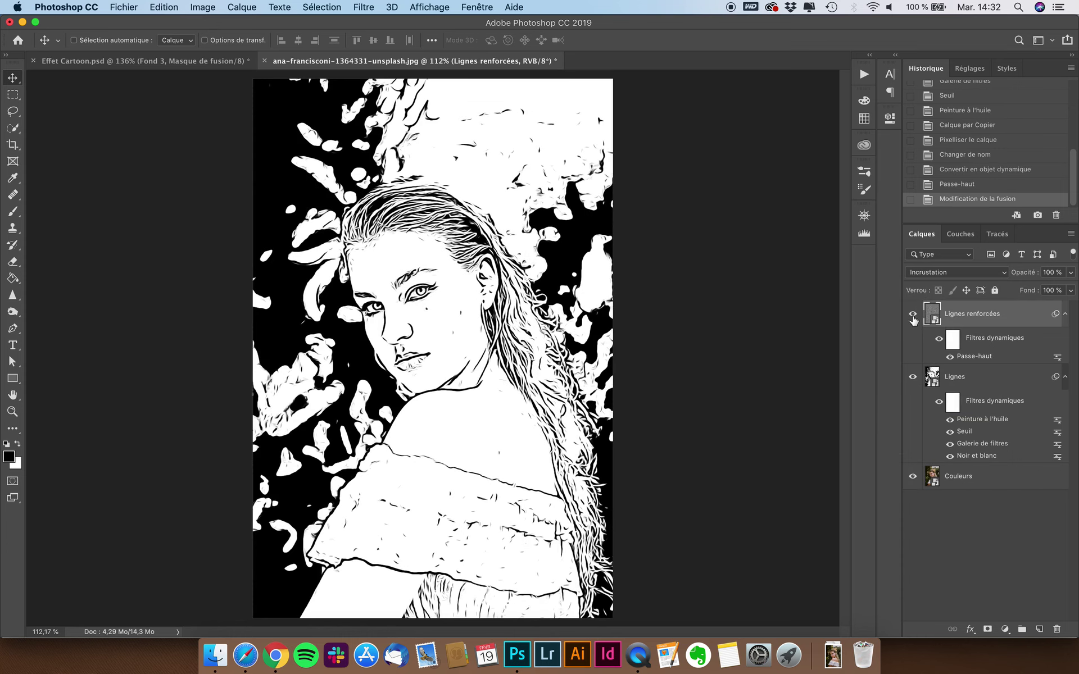
click(913, 318)
click(913, 316)
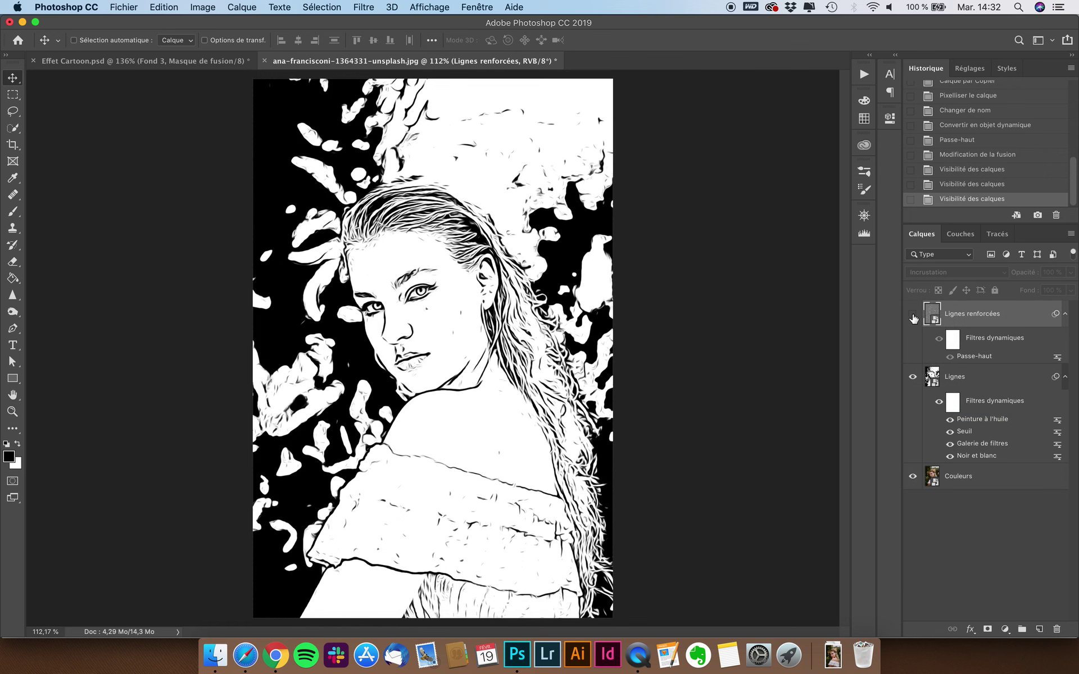
click(913, 318)
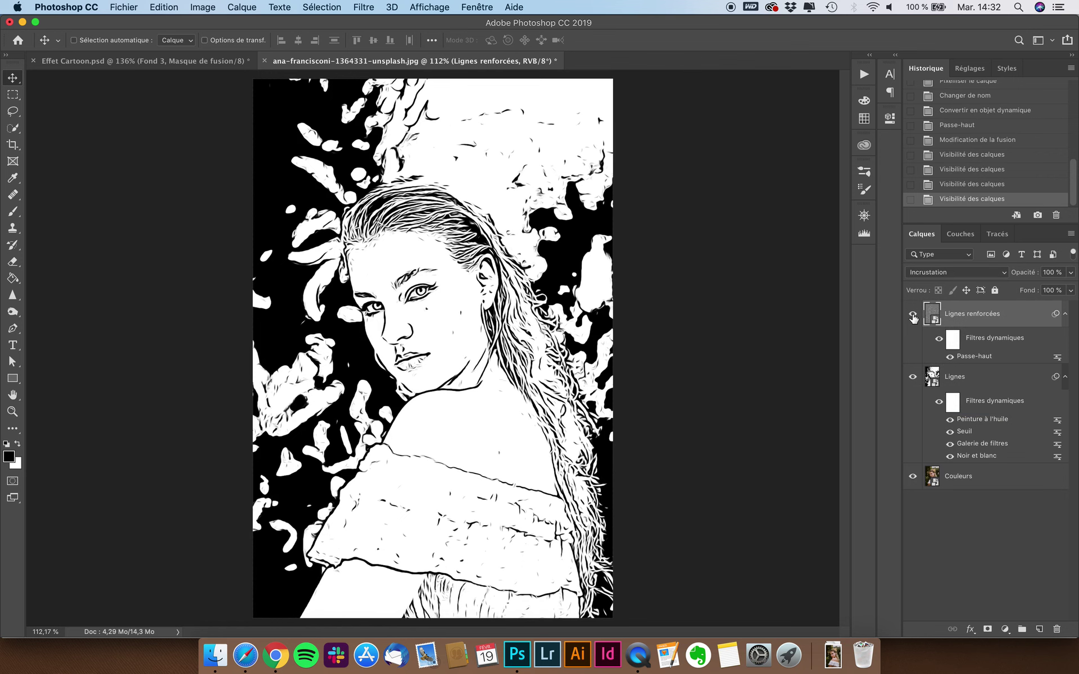
Step: Raise the Passe-haut radius to 4 and compare the result with the layer hidden
double_click(978, 358)
text(4)
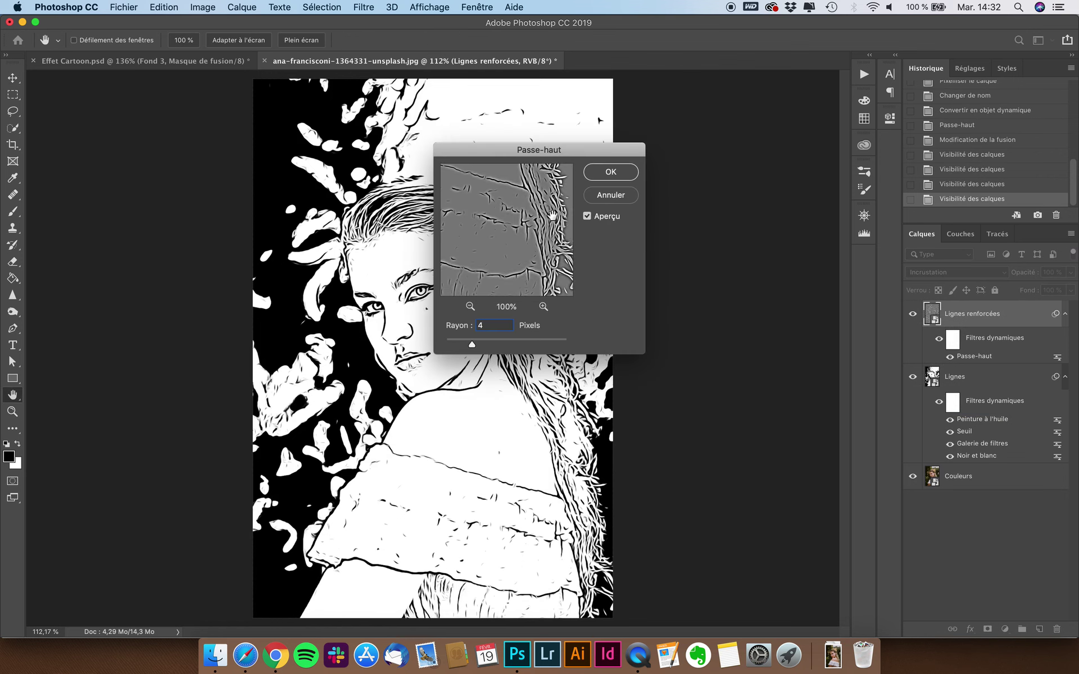
click(601, 174)
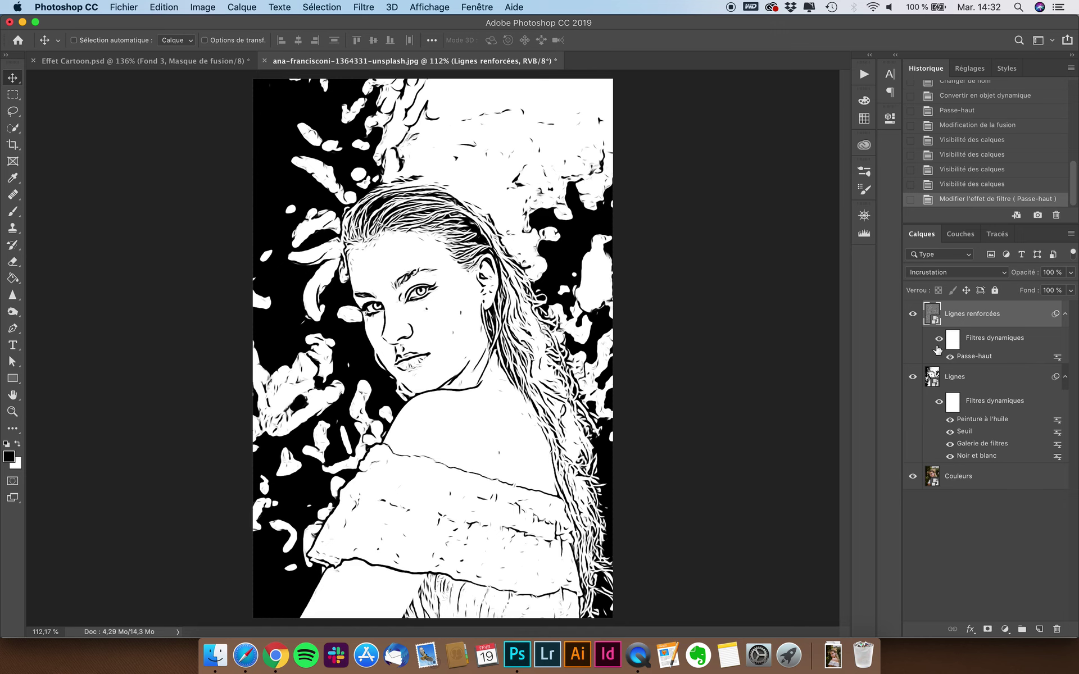
click(913, 315)
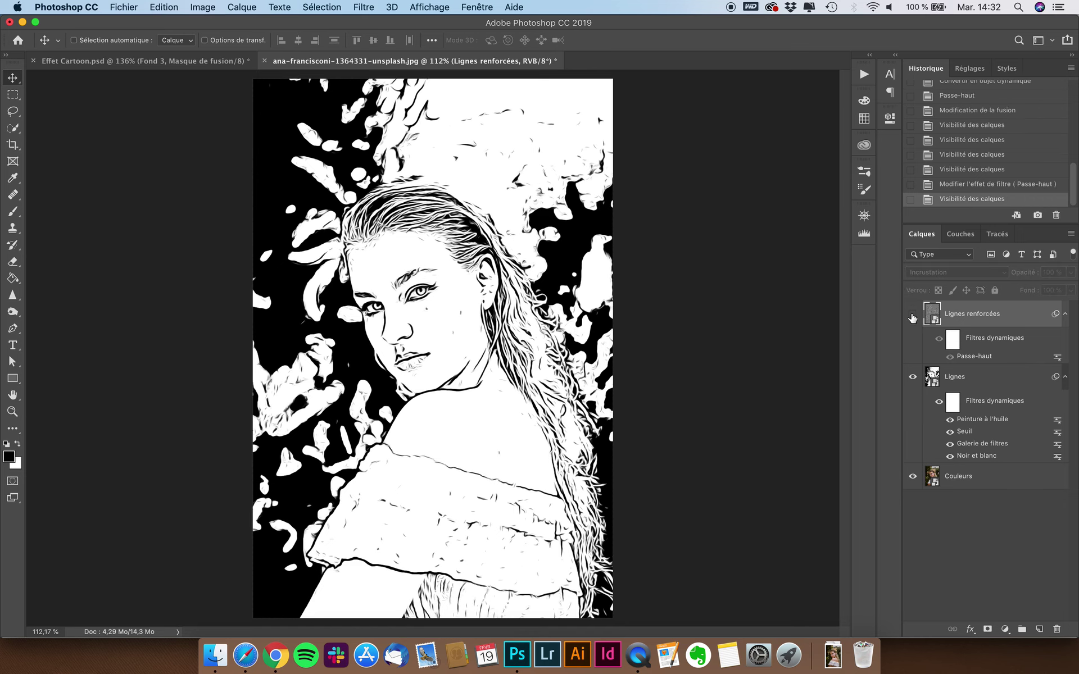
scroll(629, 273, up, 5)
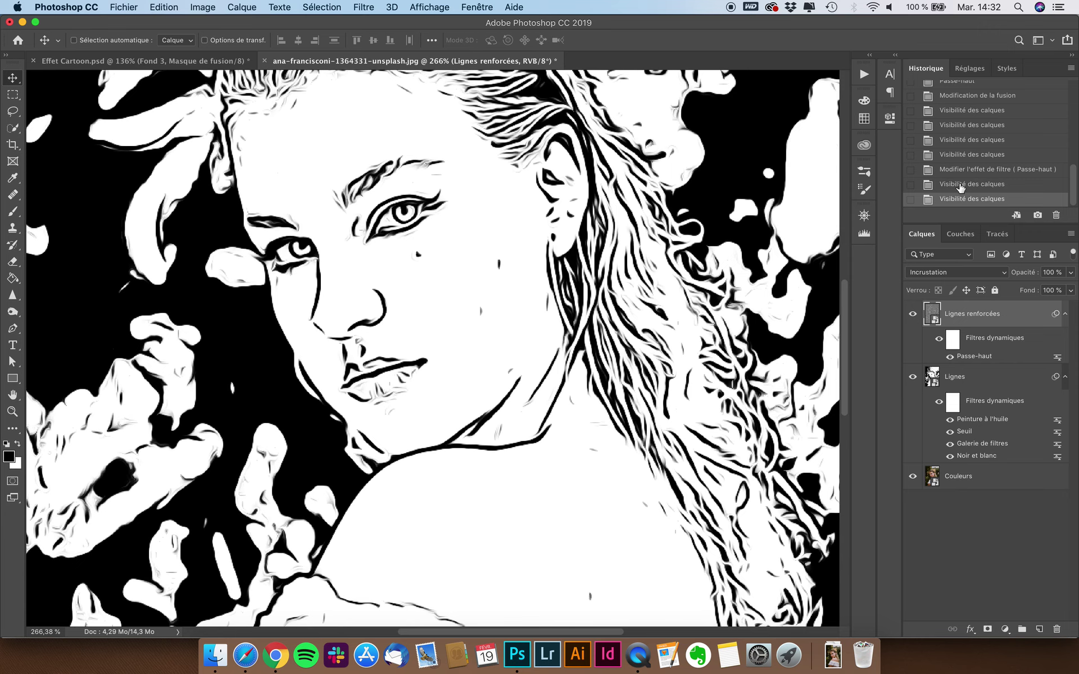
click(960, 186)
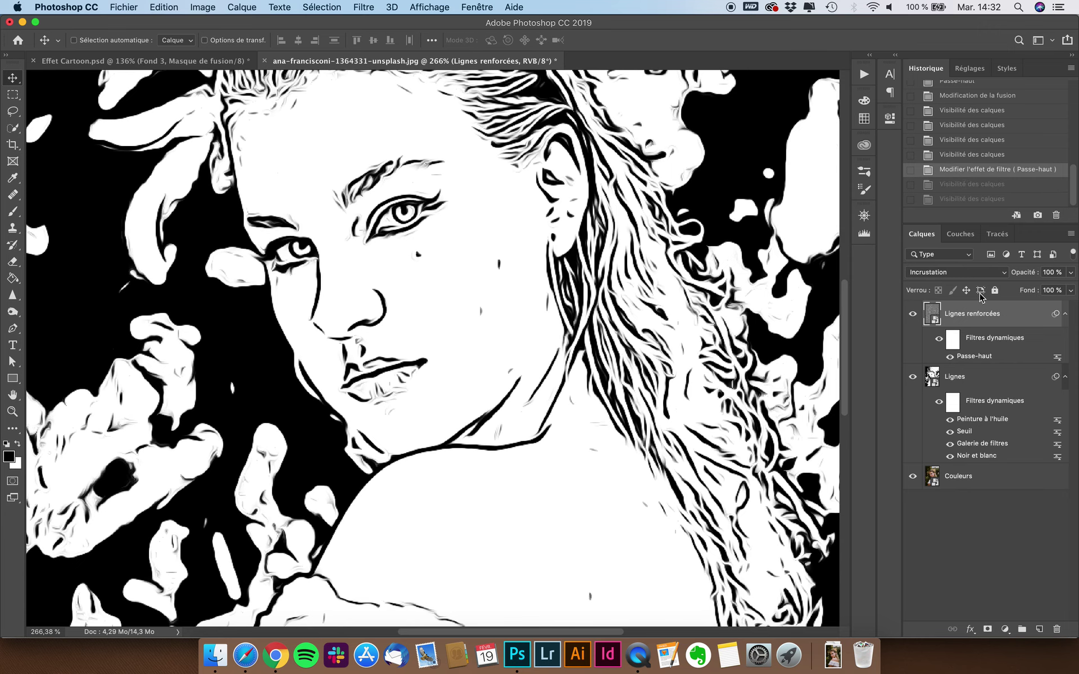
Step: Enter a larger Passe-haut radius of 6, then select the Lignes layer
double_click(974, 357)
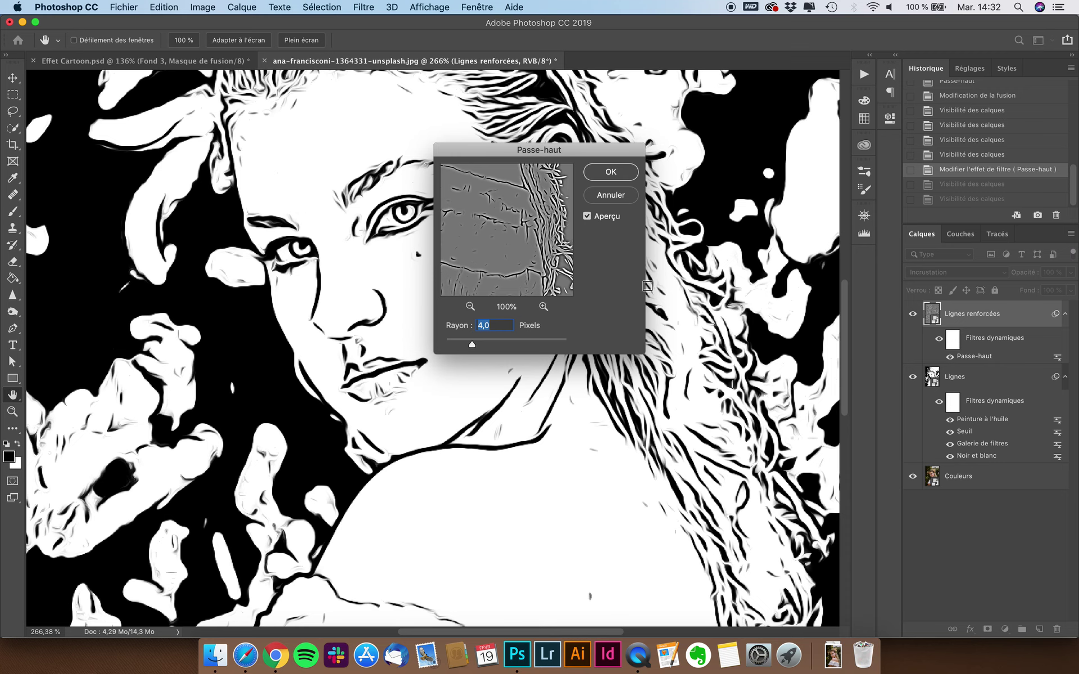
text(6)
key(Return)
scroll(642, 319, down, 2)
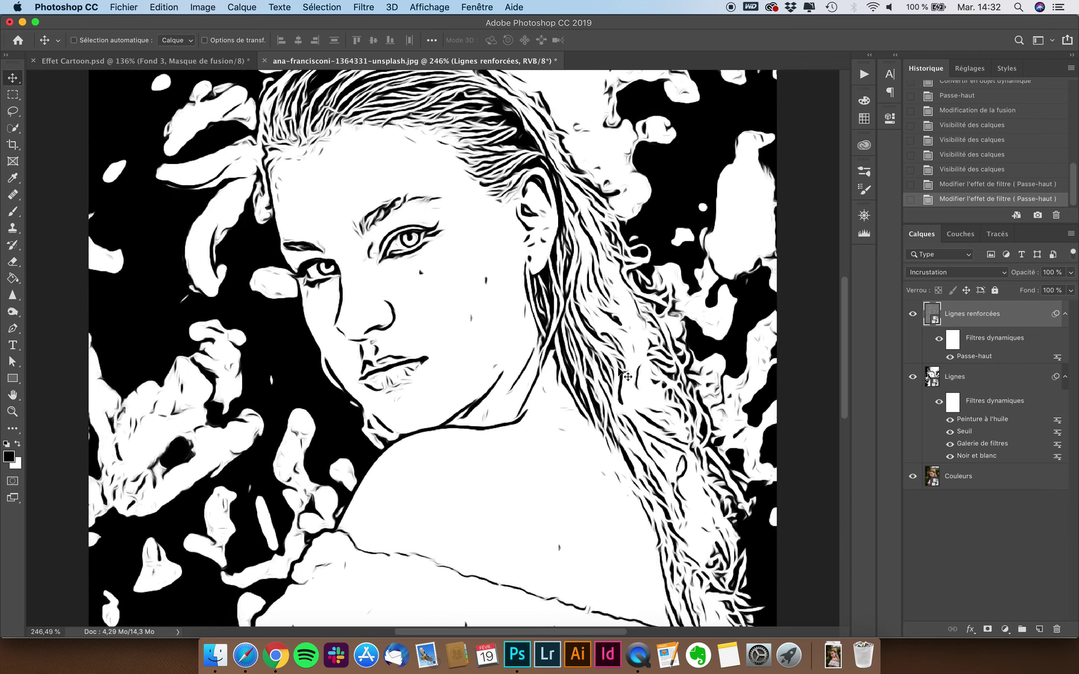
scroll(638, 333, down, 2)
scroll(634, 348, down, 2)
scroll(629, 362, down, 2)
scroll(624, 375, down, 2)
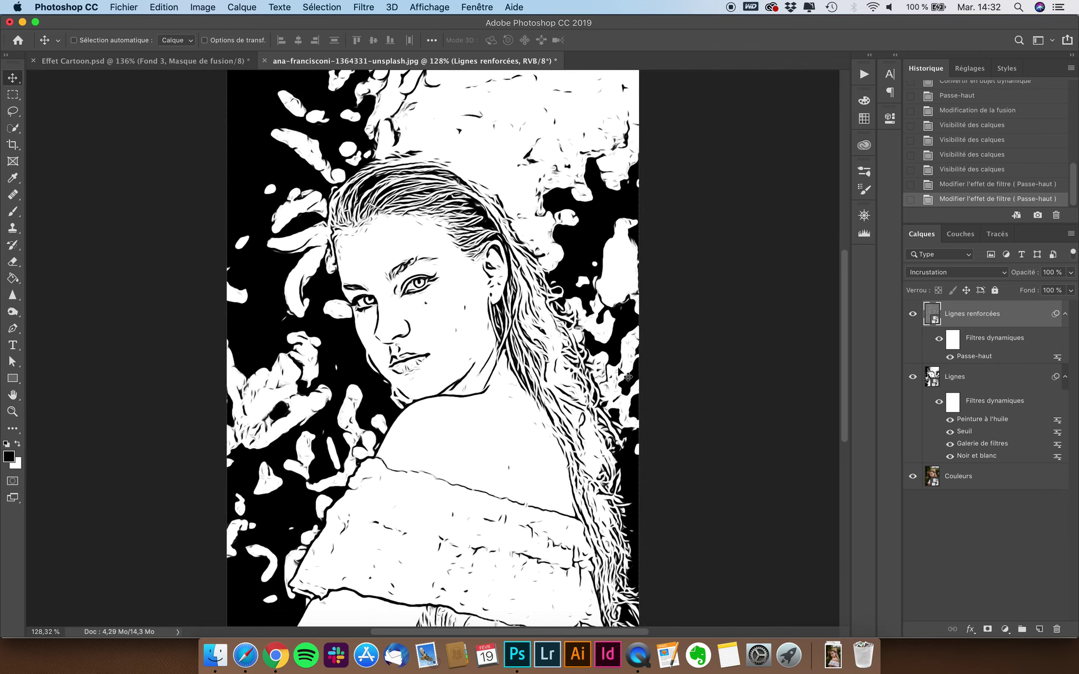
click(966, 388)
scroll(598, 435, down, 2)
Step: Blend the Lignes outline layer in Produit (Multiply) mode over the colour photo
click(966, 272)
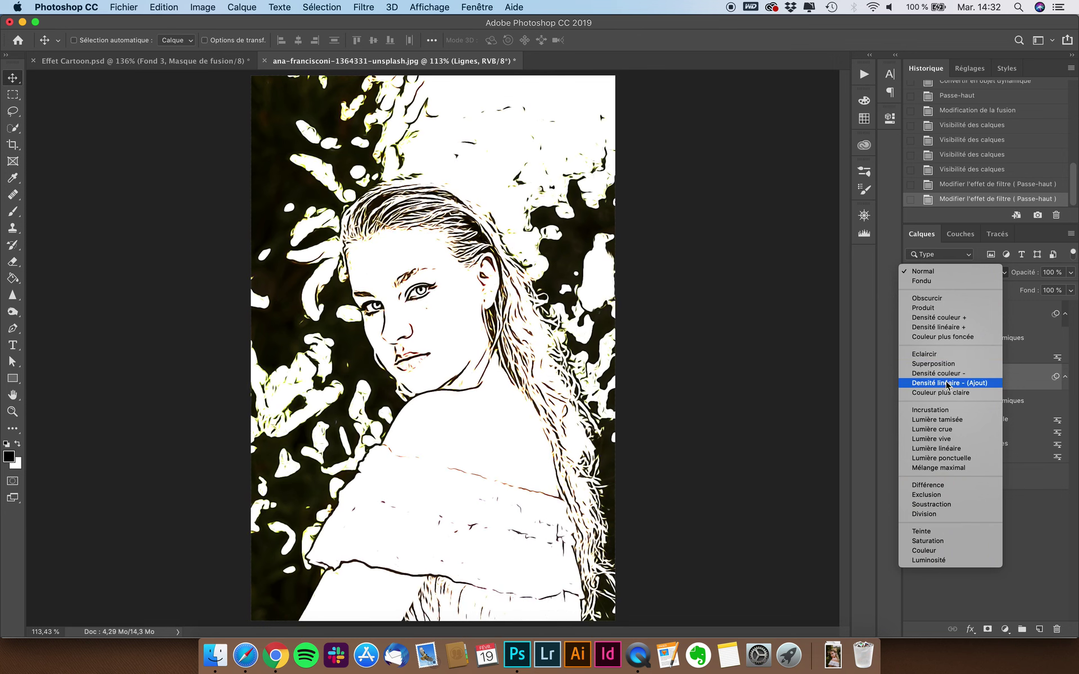
click(941, 308)
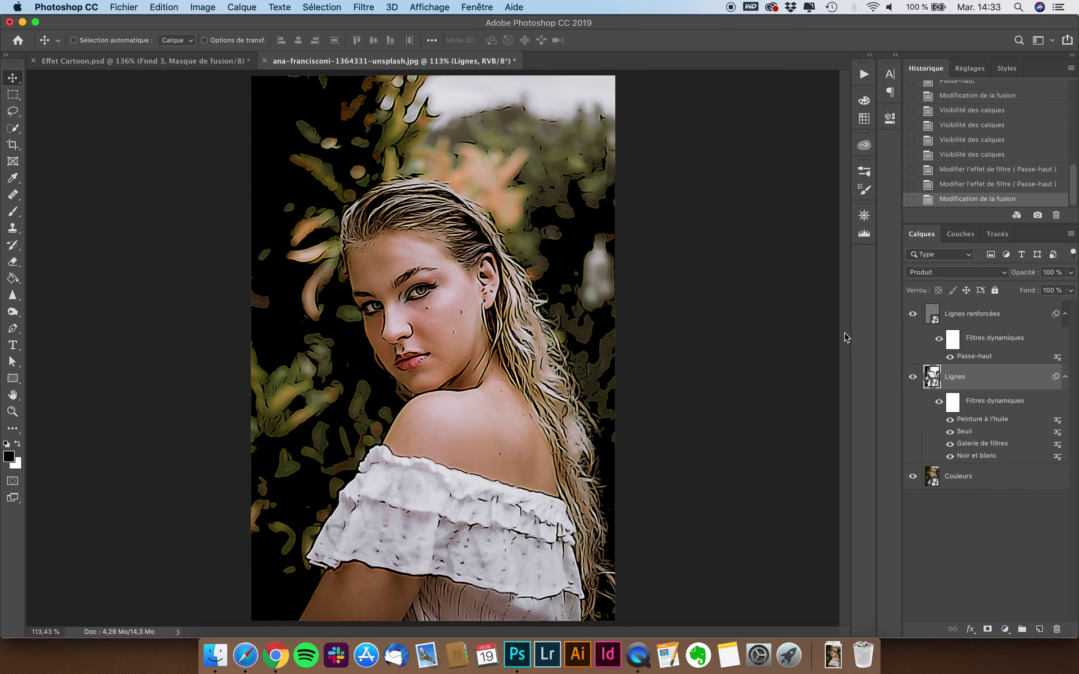
scroll(804, 358, down, 1)
scroll(834, 372, down, 1)
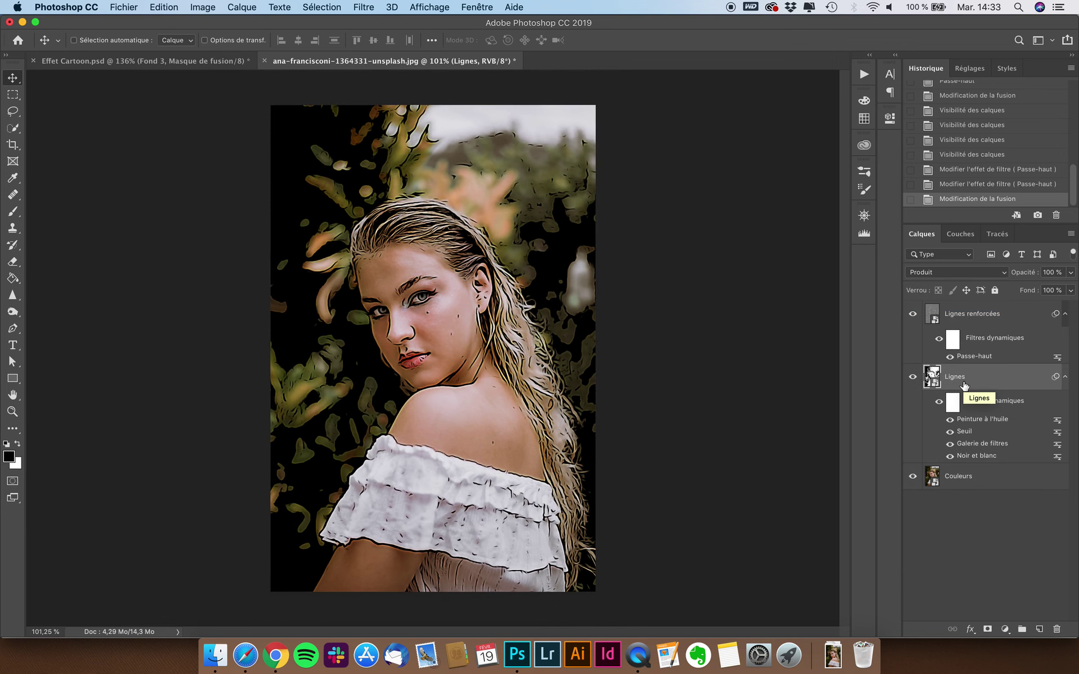
click(963, 479)
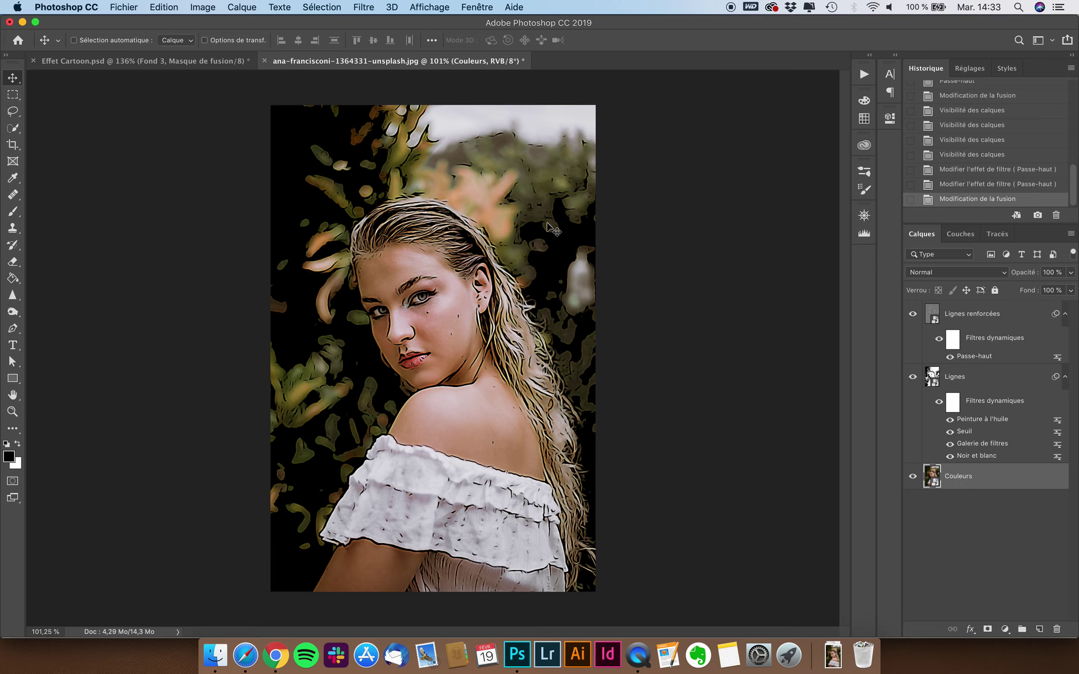
Step: Apply the Artistiques > Découpage filter from the Filter Gallery to the Couleurs layer
click(363, 5)
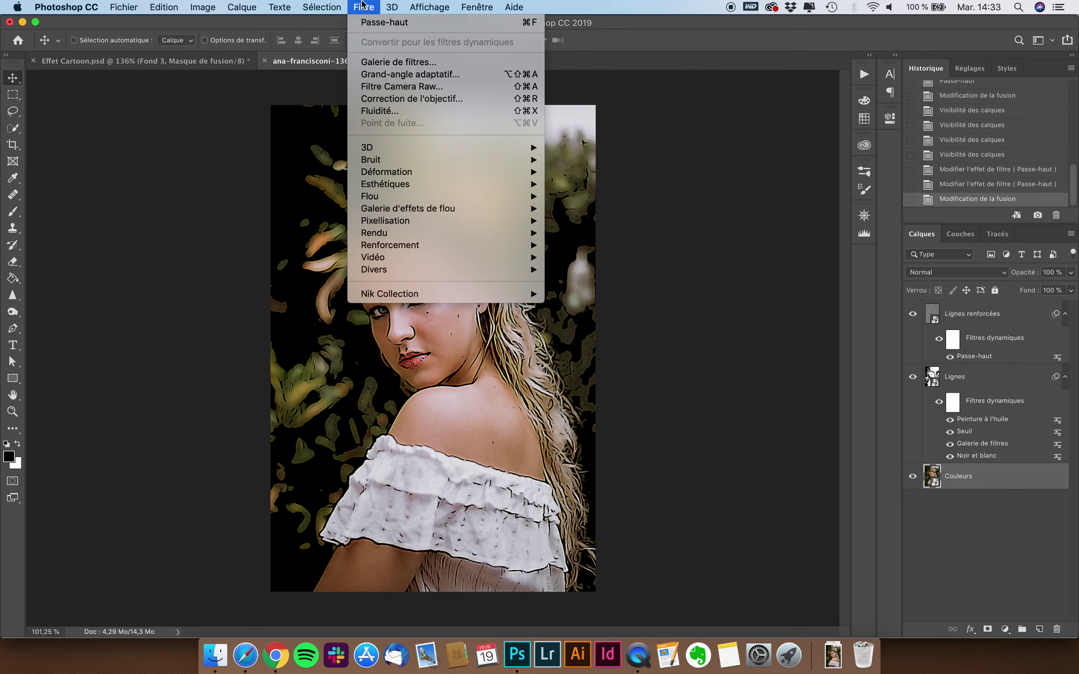
click(380, 66)
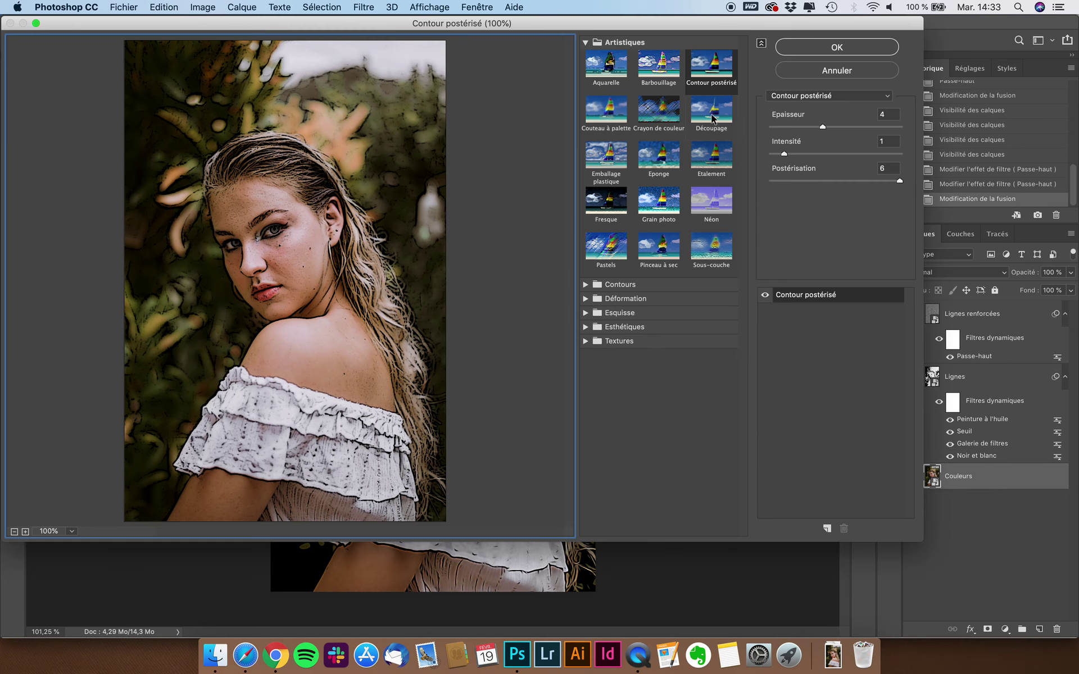
click(715, 117)
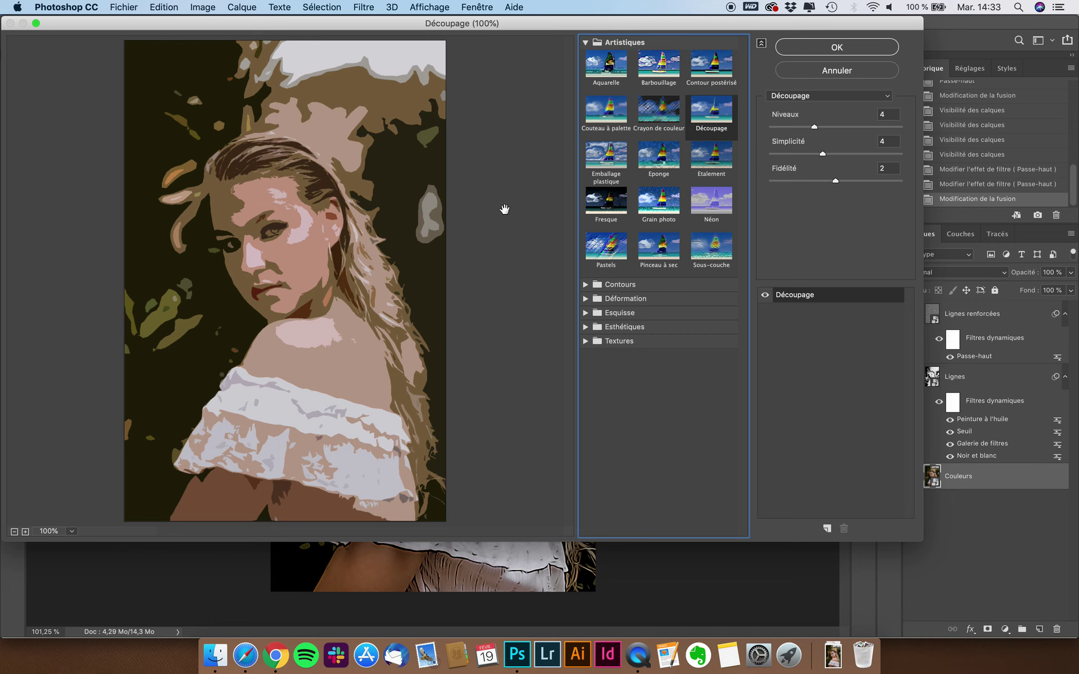
click(822, 50)
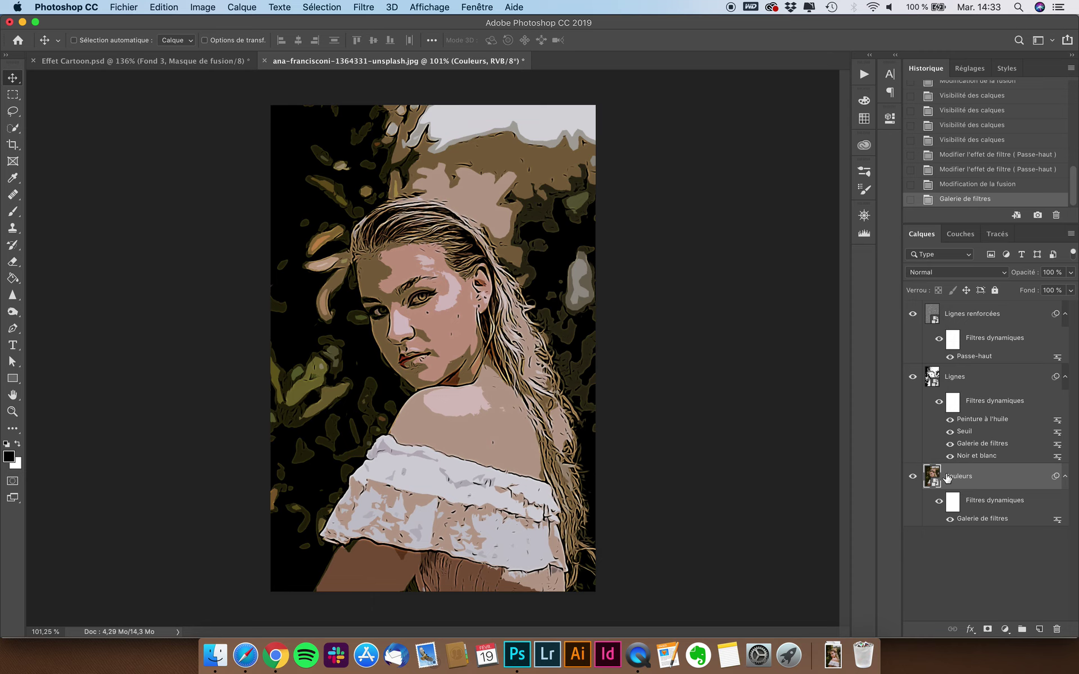
Step: Add a Peinture à l'huile filter with Stylisation 3,8 and Netteté 3,8 to Couleurs
click(371, 6)
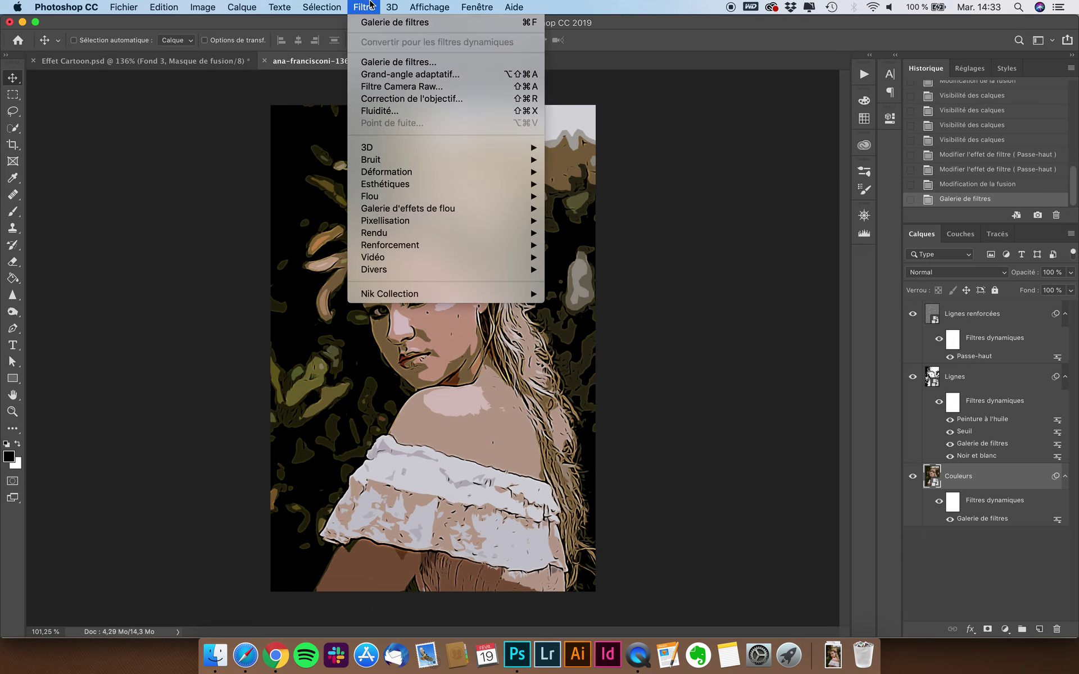
mouse_move(386, 184)
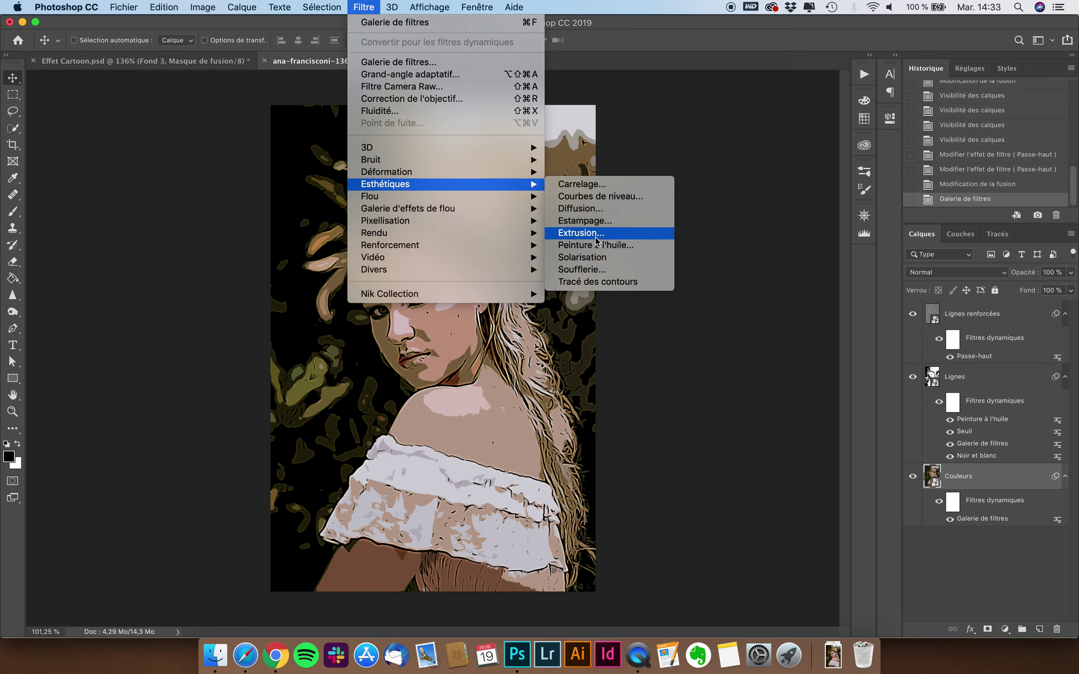
click(600, 246)
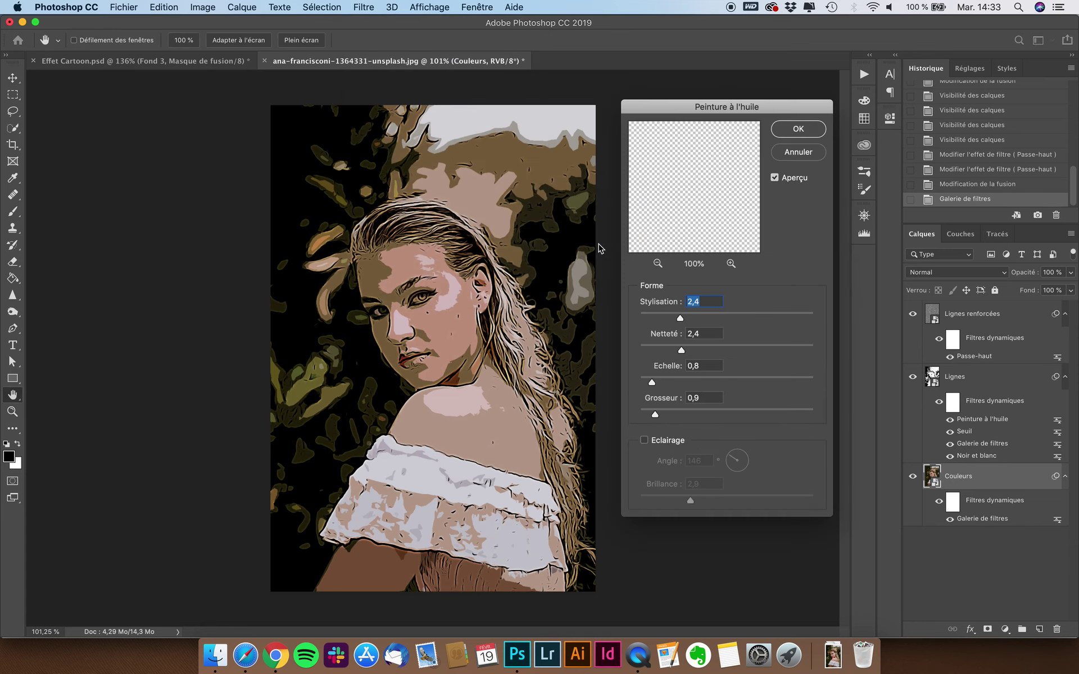
drag(698, 313, 704, 318)
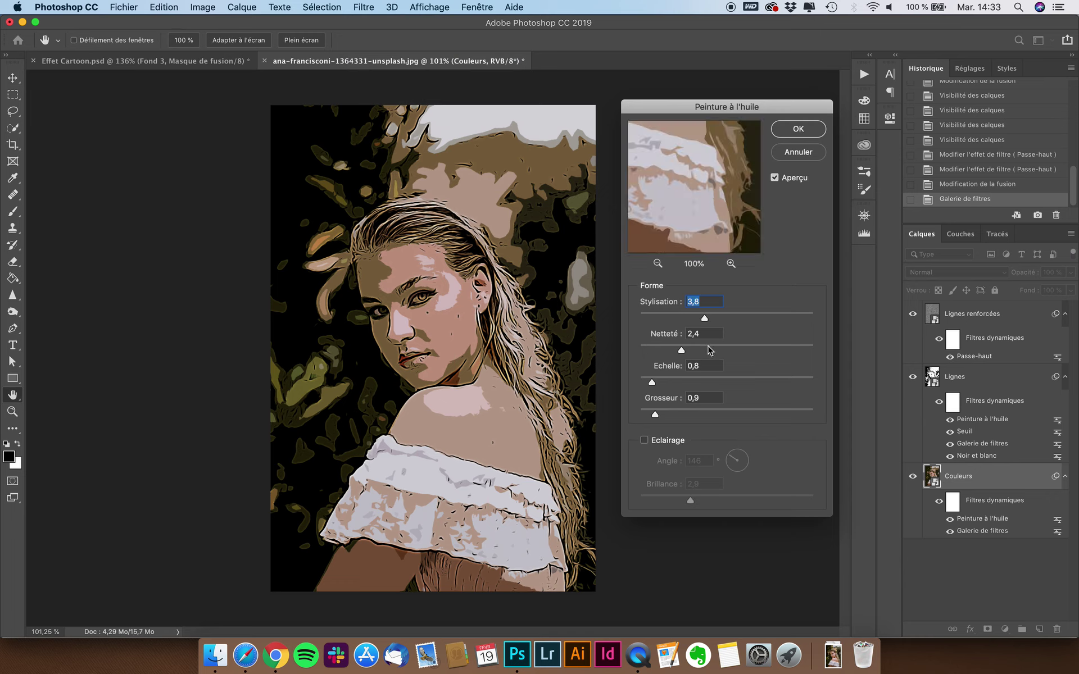
click(708, 347)
click(793, 133)
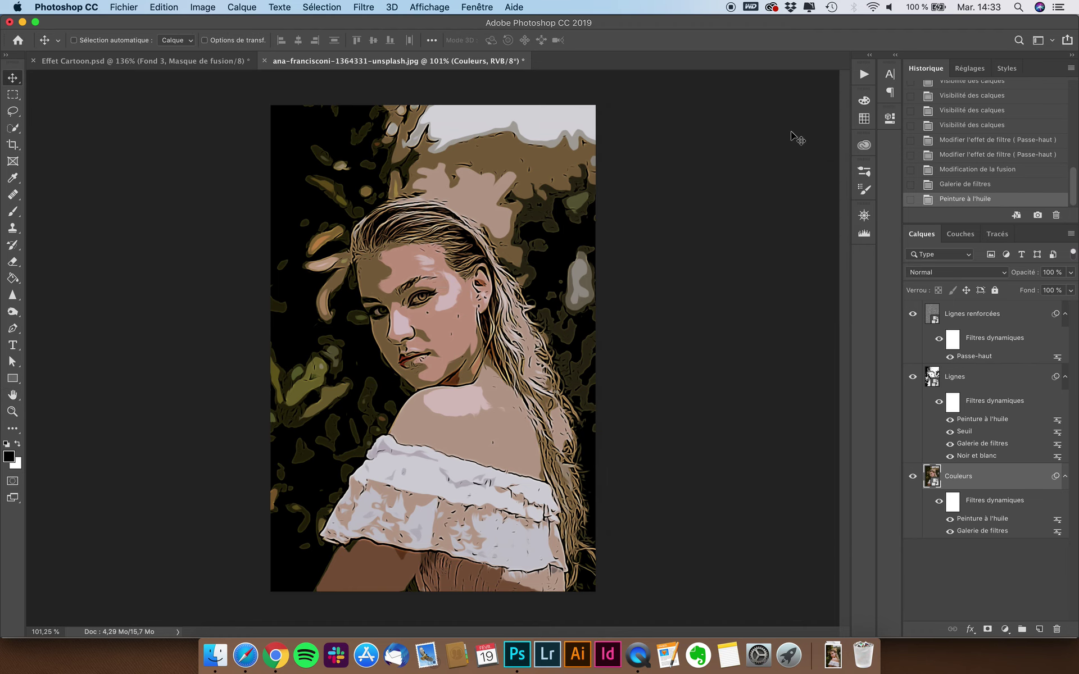
click(972, 69)
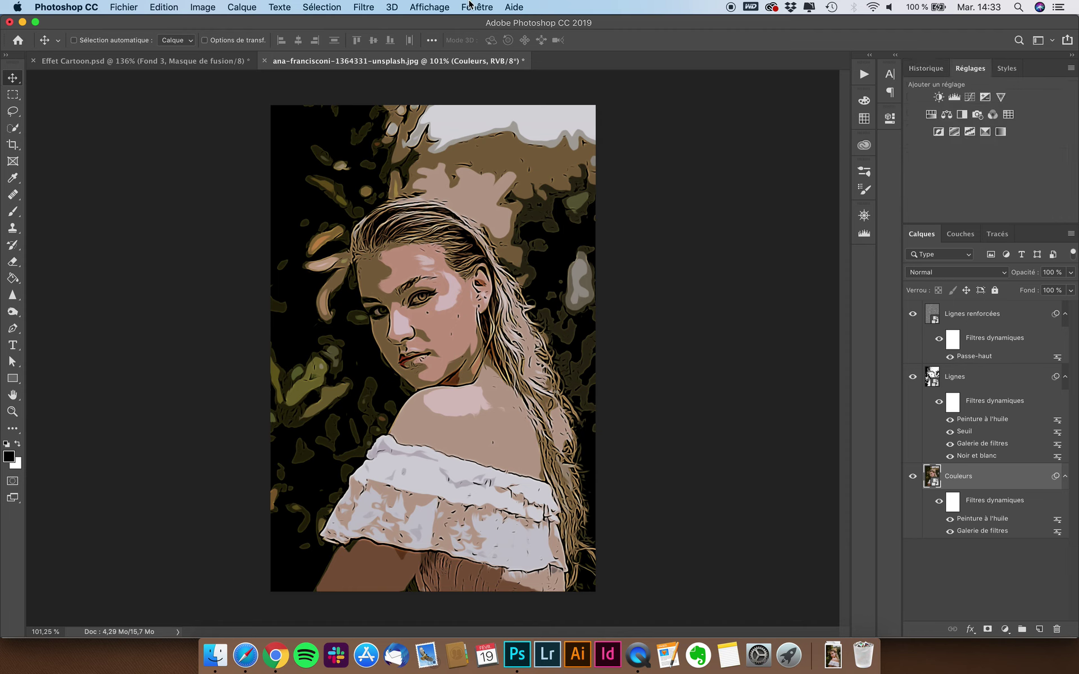
click(441, 7)
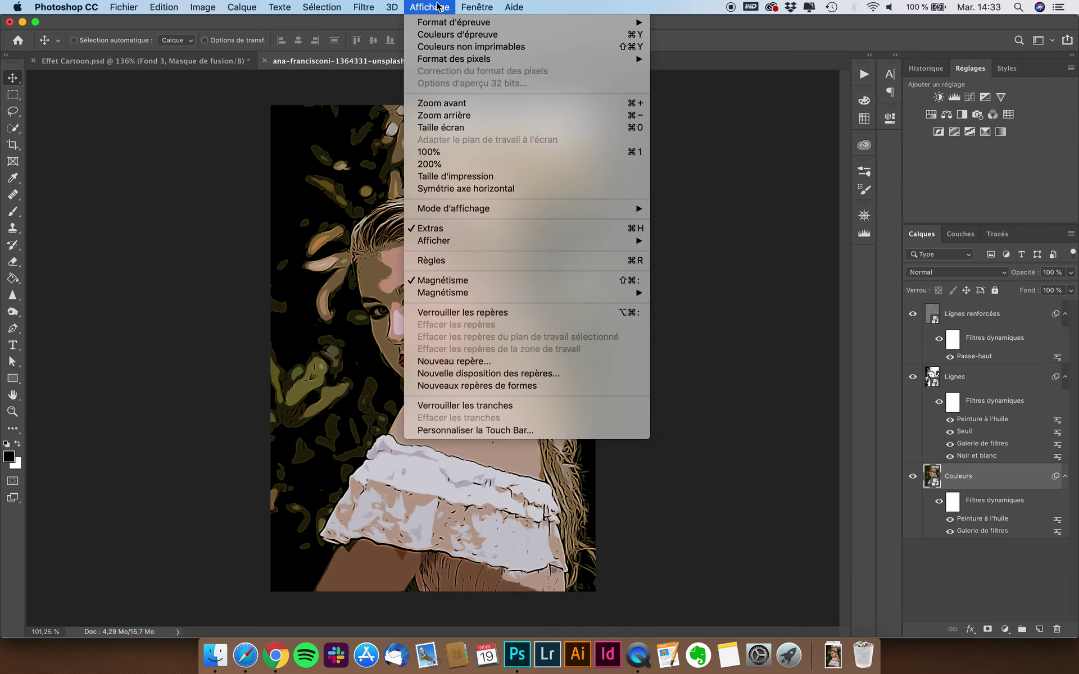
Step: Add Teinte/Saturation: global saturation +36, Rouges +27, Jaunes saturation +25 and lightness +3
click(476, 6)
click(934, 116)
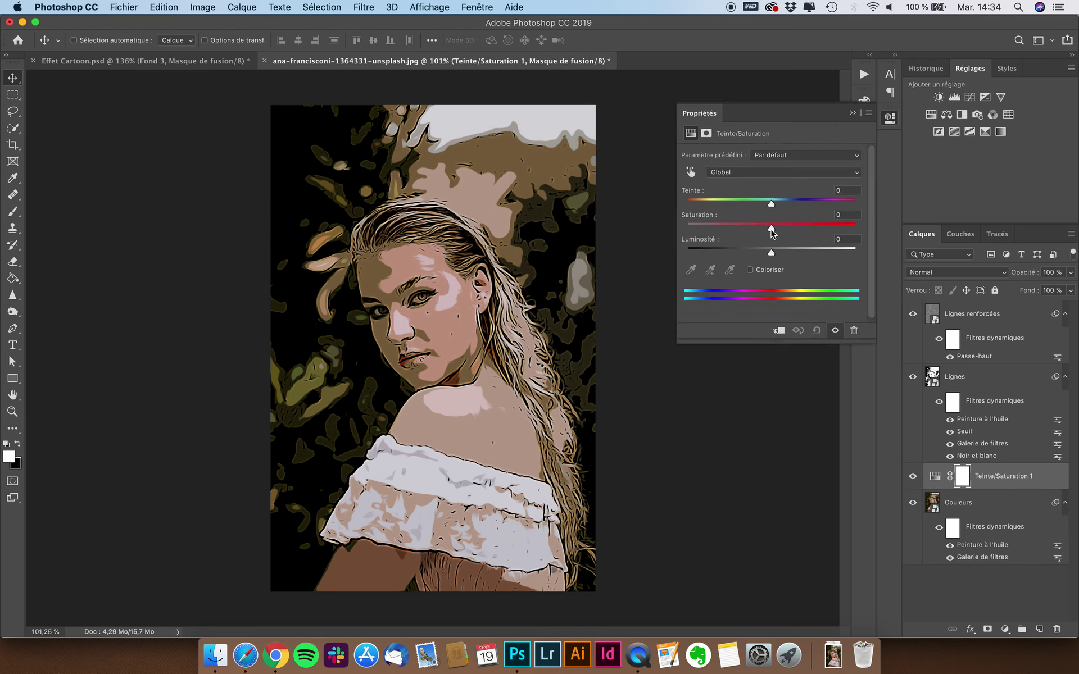
drag(771, 227, 802, 228)
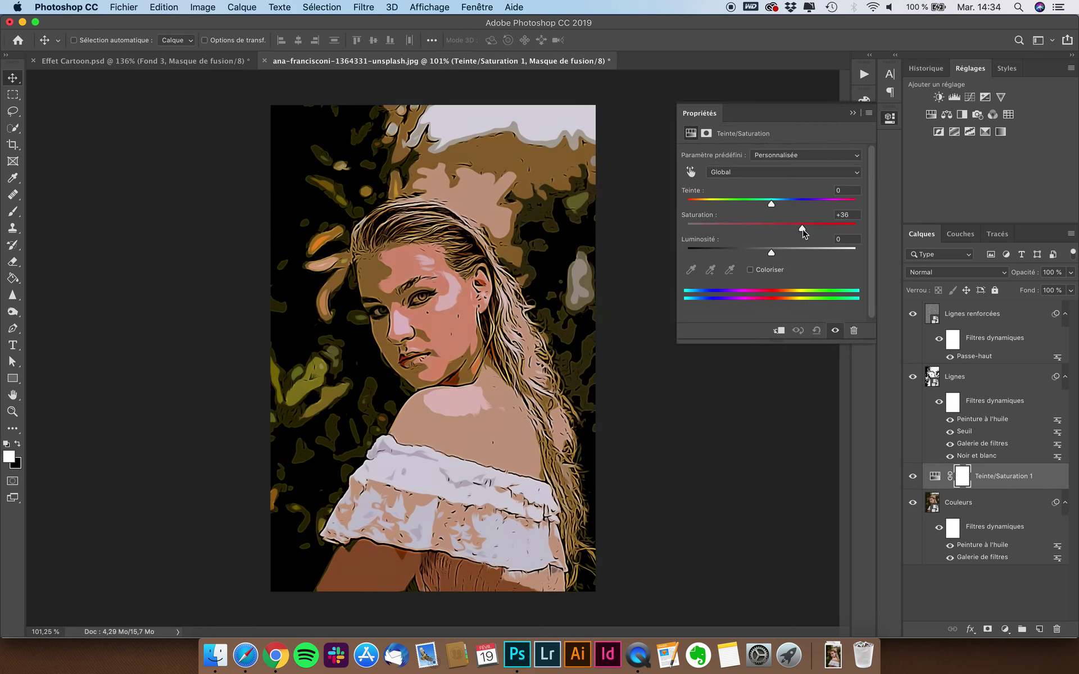
click(743, 173)
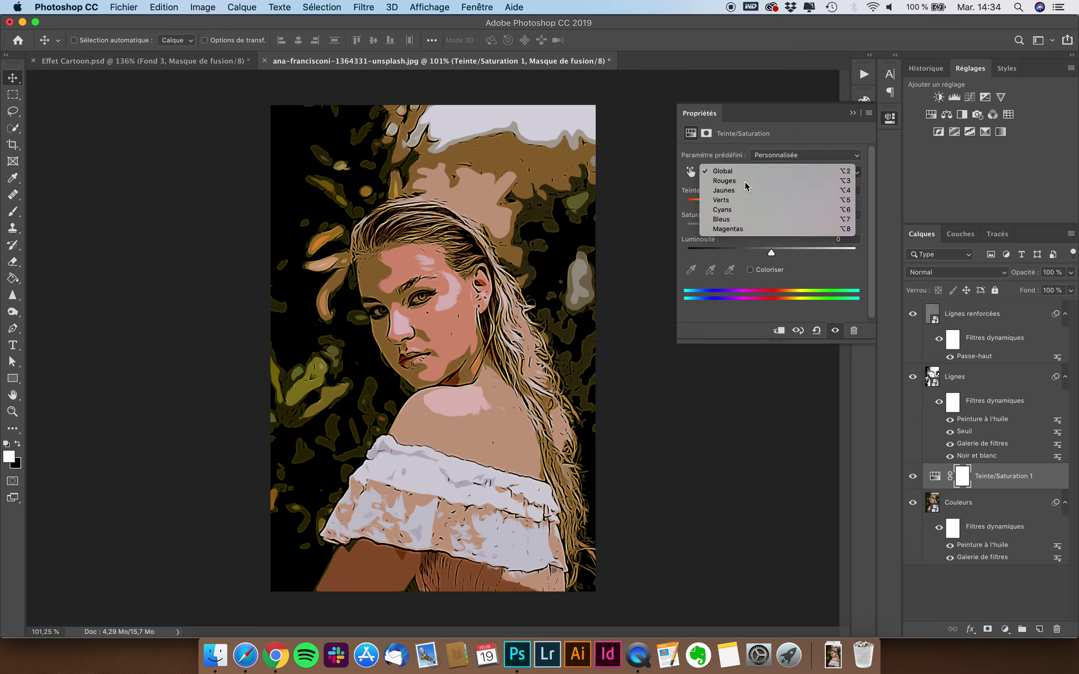
click(747, 184)
drag(771, 229, 788, 229)
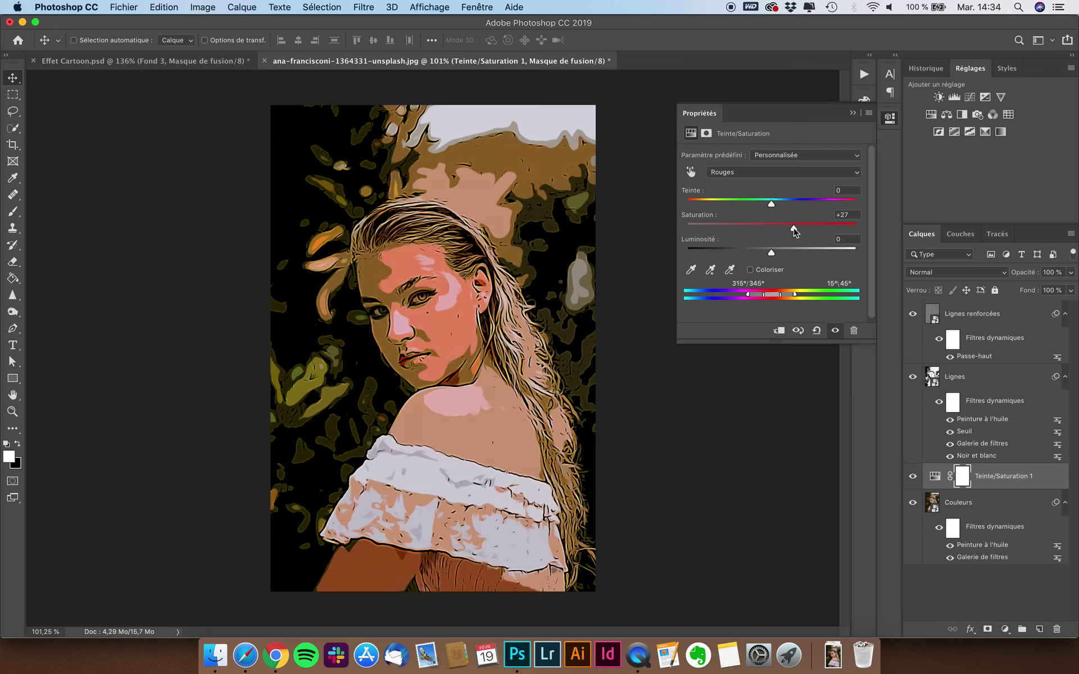
click(739, 174)
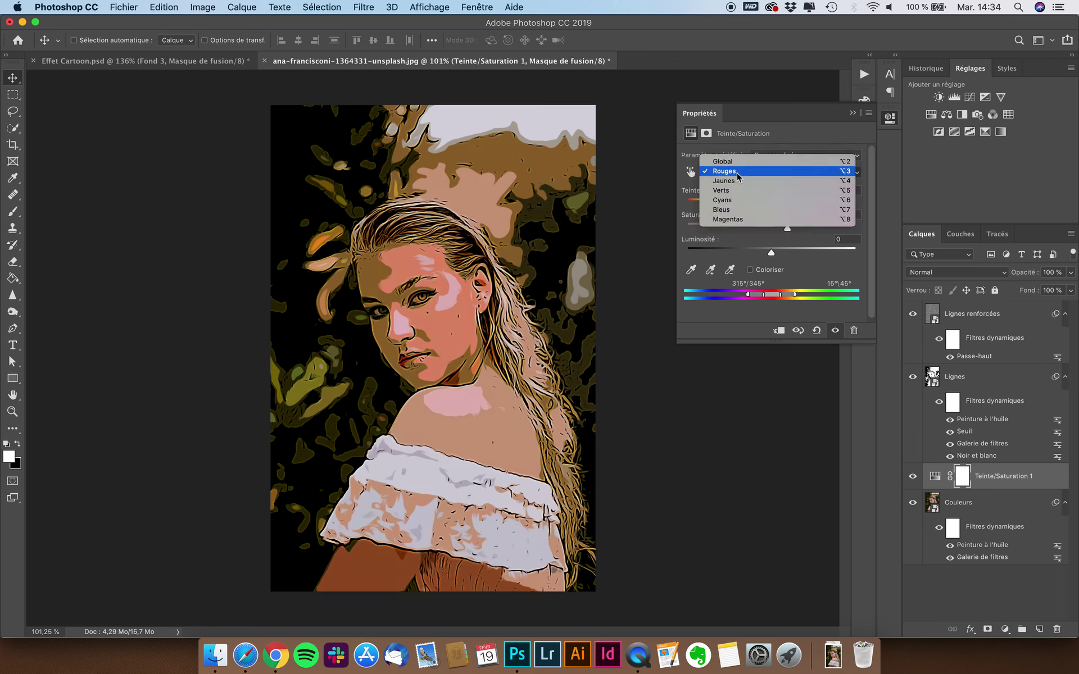
click(731, 180)
drag(771, 228, 793, 227)
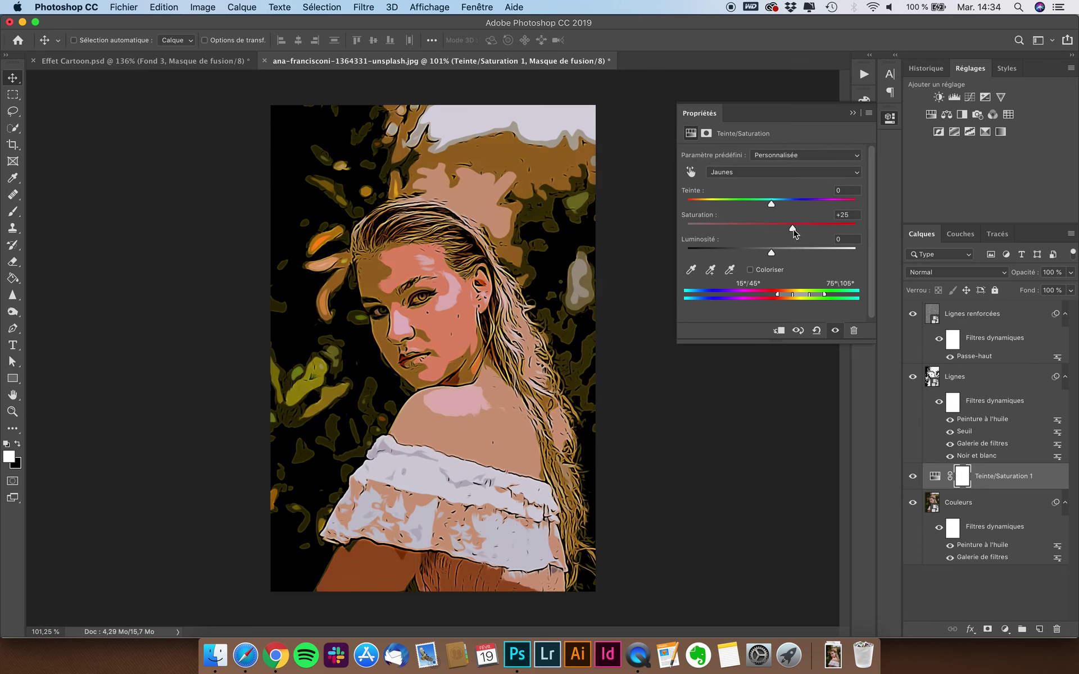
drag(770, 252, 774, 252)
Step: Add a Luminosité/Contraste adjustment layer with brightness 20
click(700, 113)
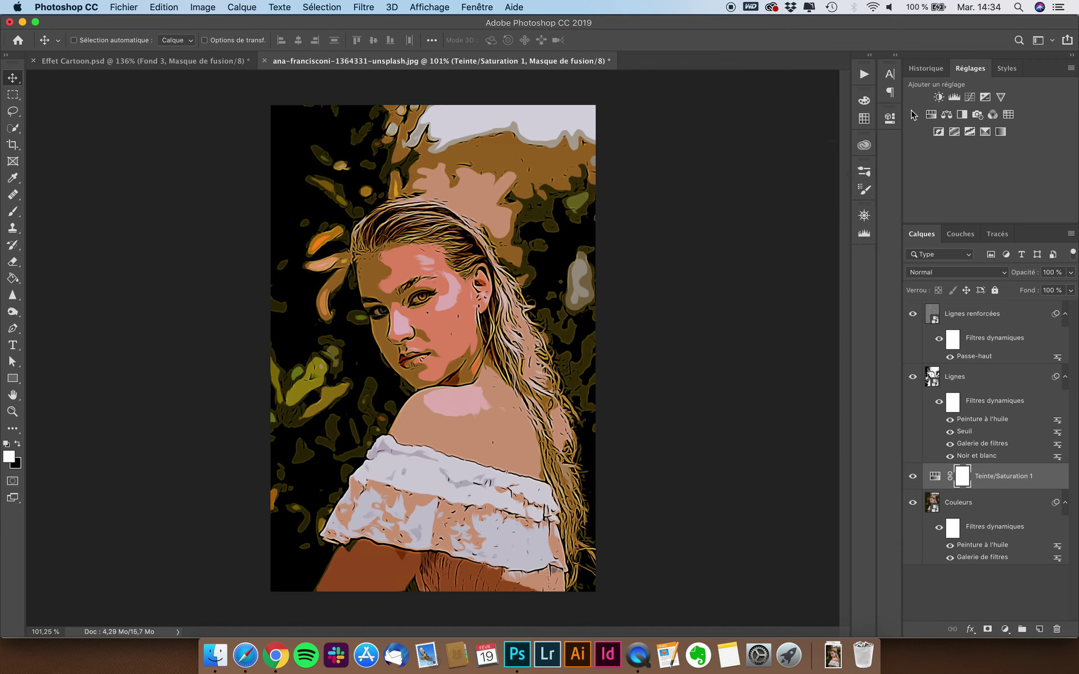
click(938, 98)
mouse_move(772, 191)
mouse_down()
mouse_move(784, 191)
mouse_move(790, 217)
mouse_move(774, 217)
mouse_up()
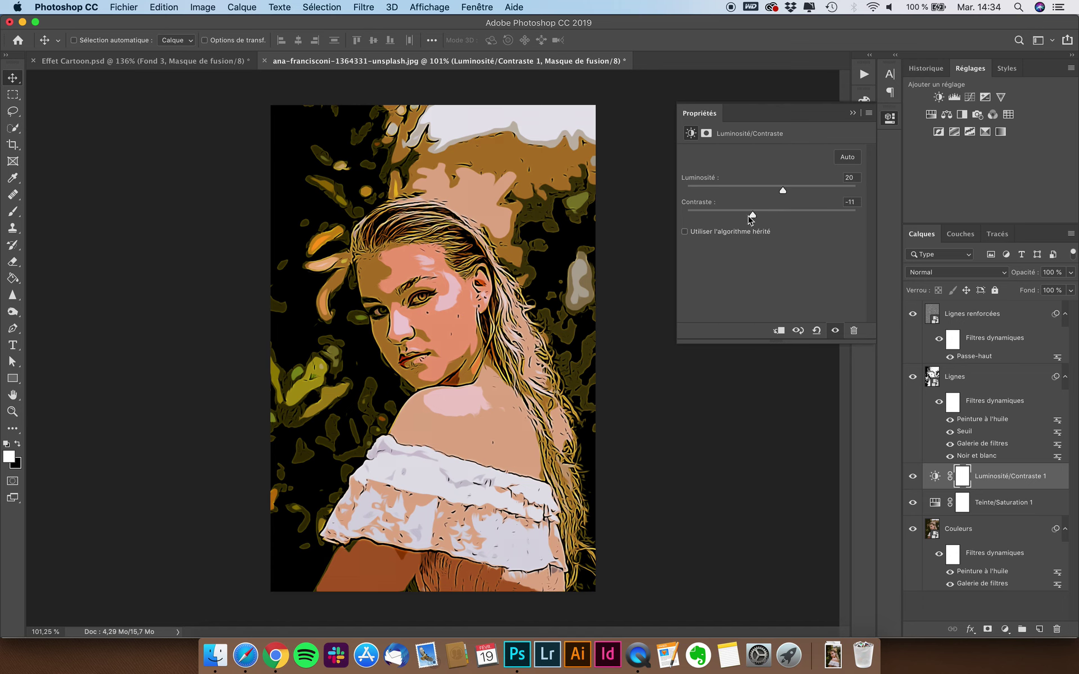
Step: Shift the Teinte/Saturation 1 hue to -5
click(698, 116)
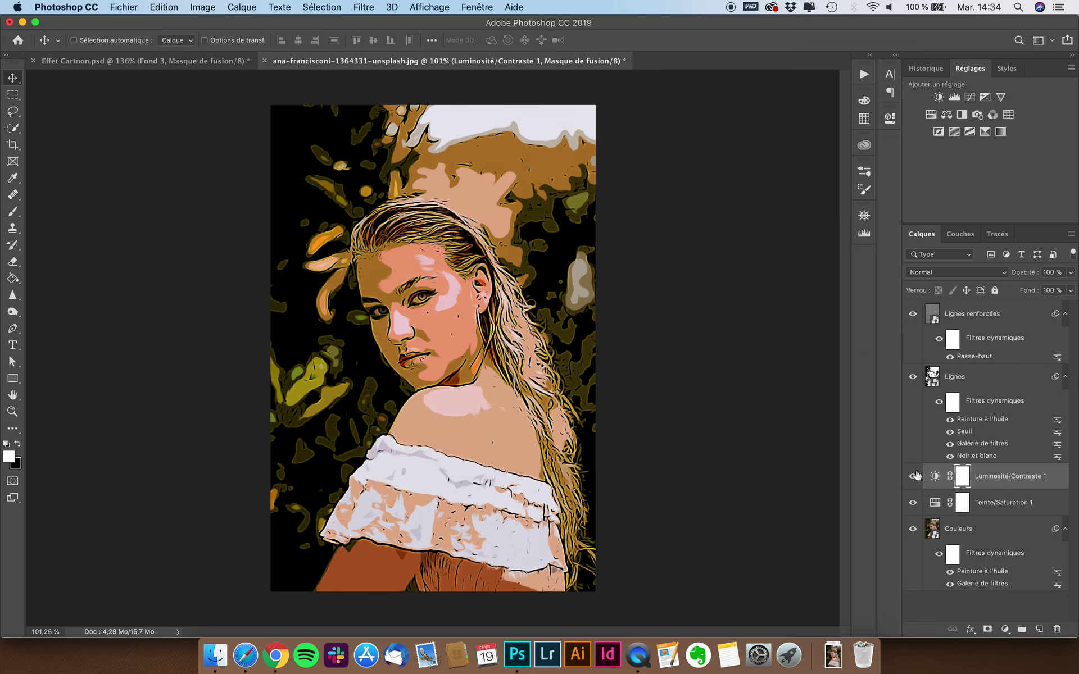
double_click(935, 502)
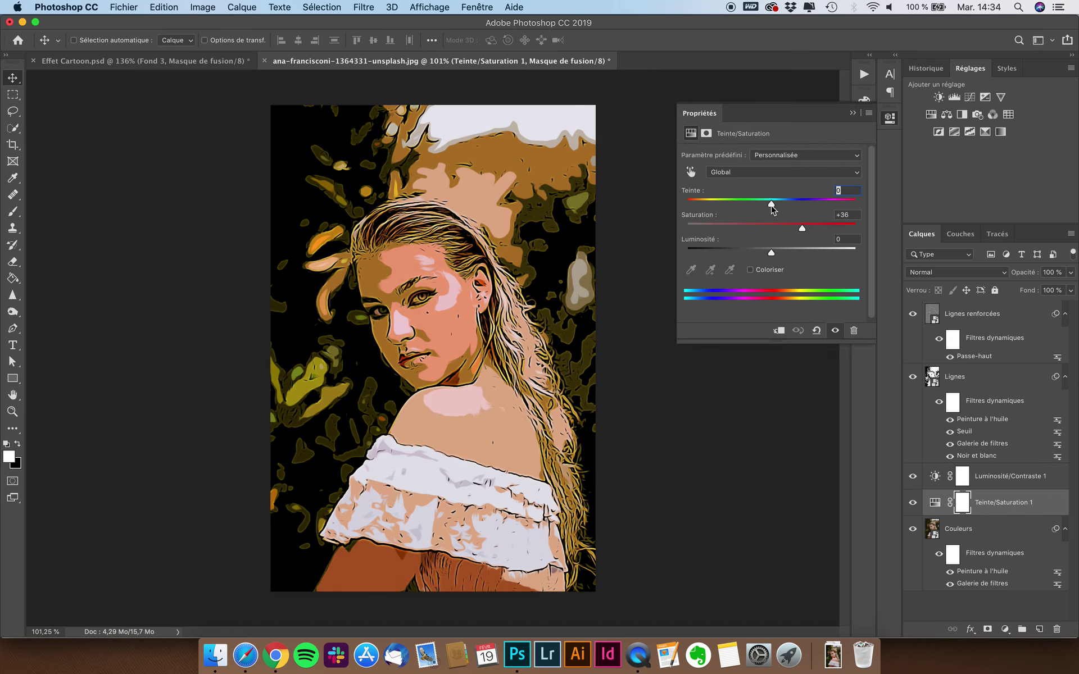
drag(772, 210, 768, 209)
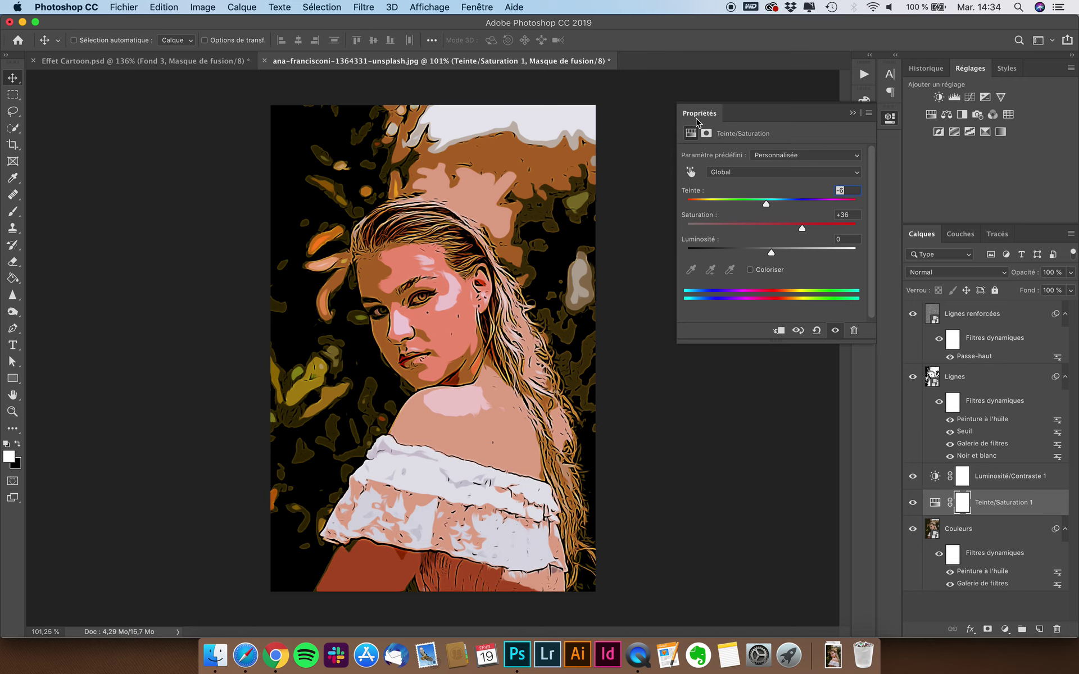
click(697, 115)
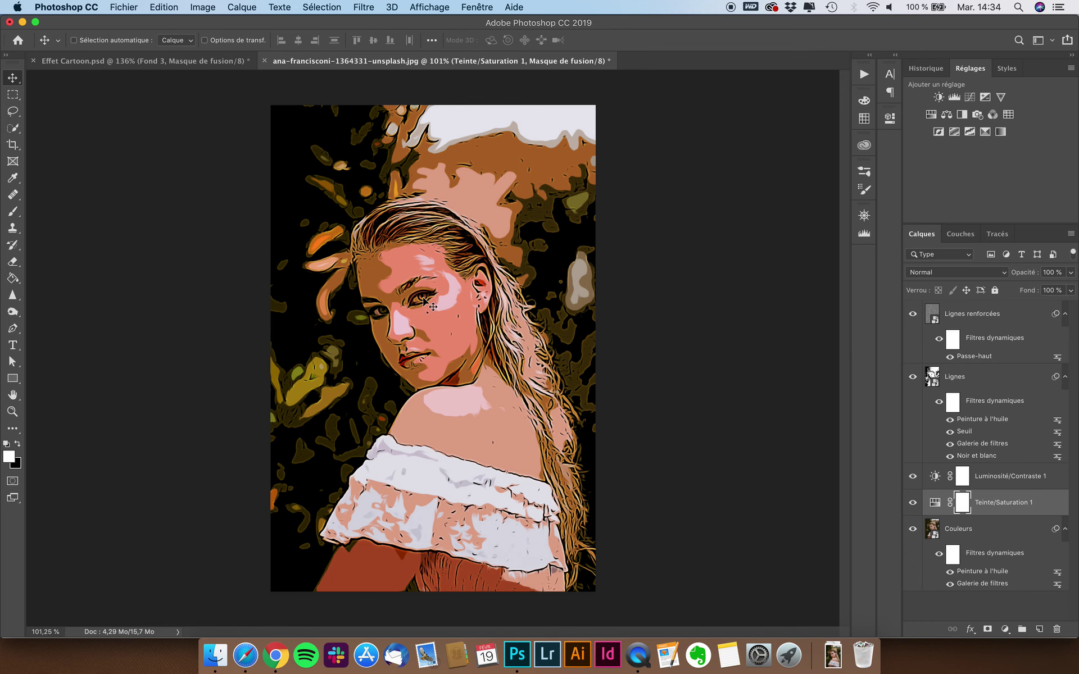
Step: Add an empty Calque 1 above Luminosité/Contraste 1 and reset default colours
key(super+plus)
scroll(425, 243, up, 2)
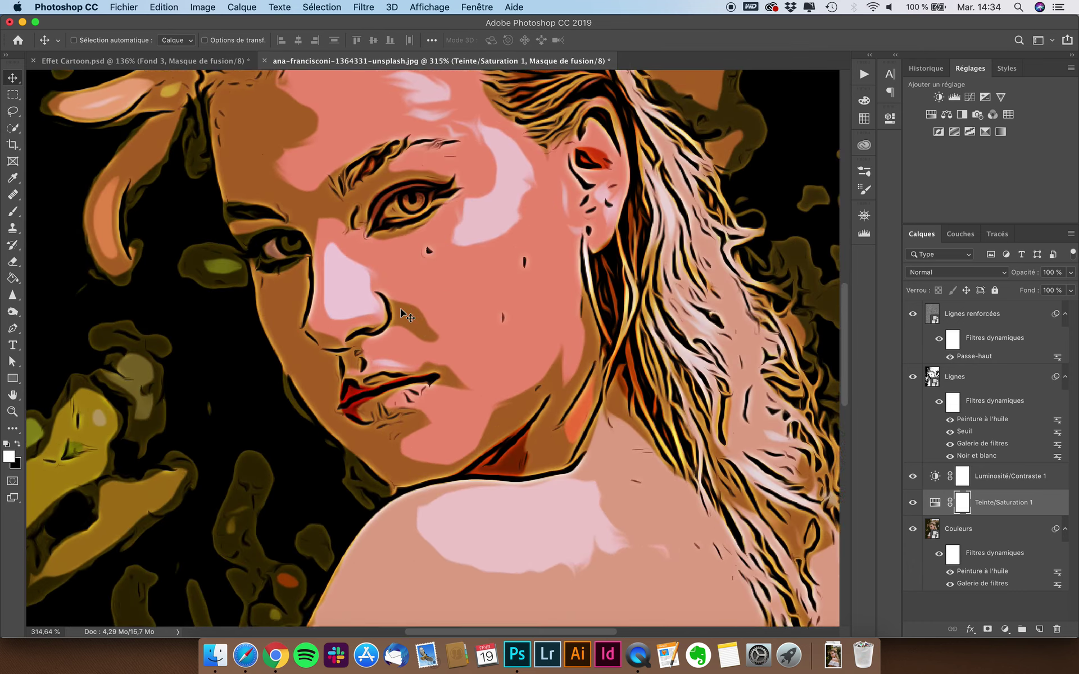
click(1016, 481)
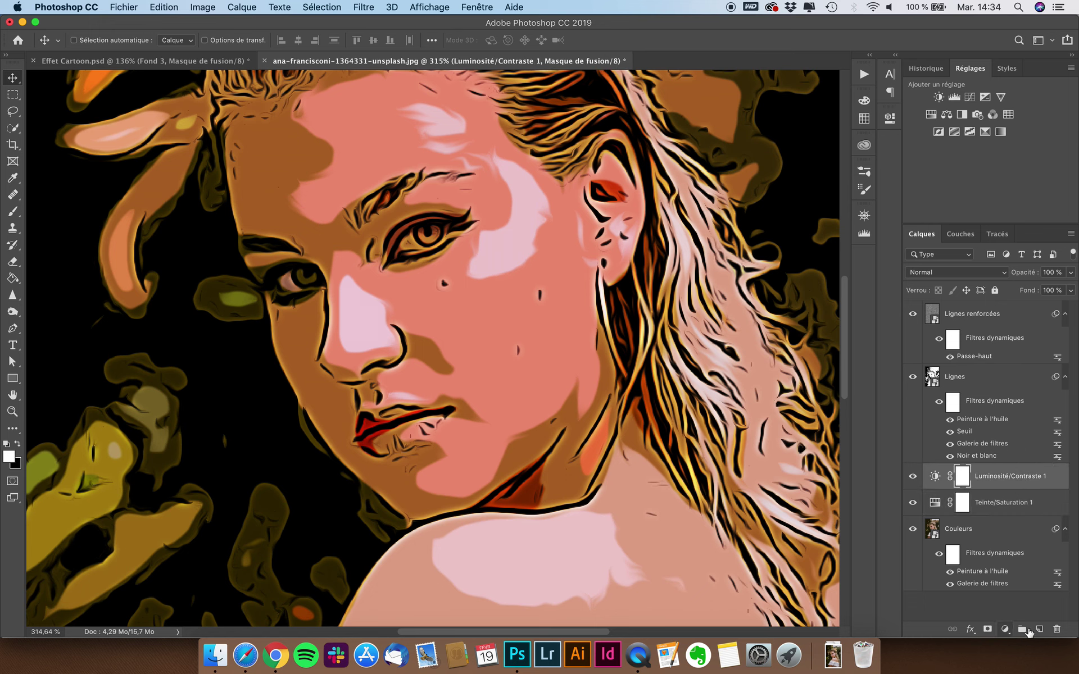
click(1039, 629)
key(x)
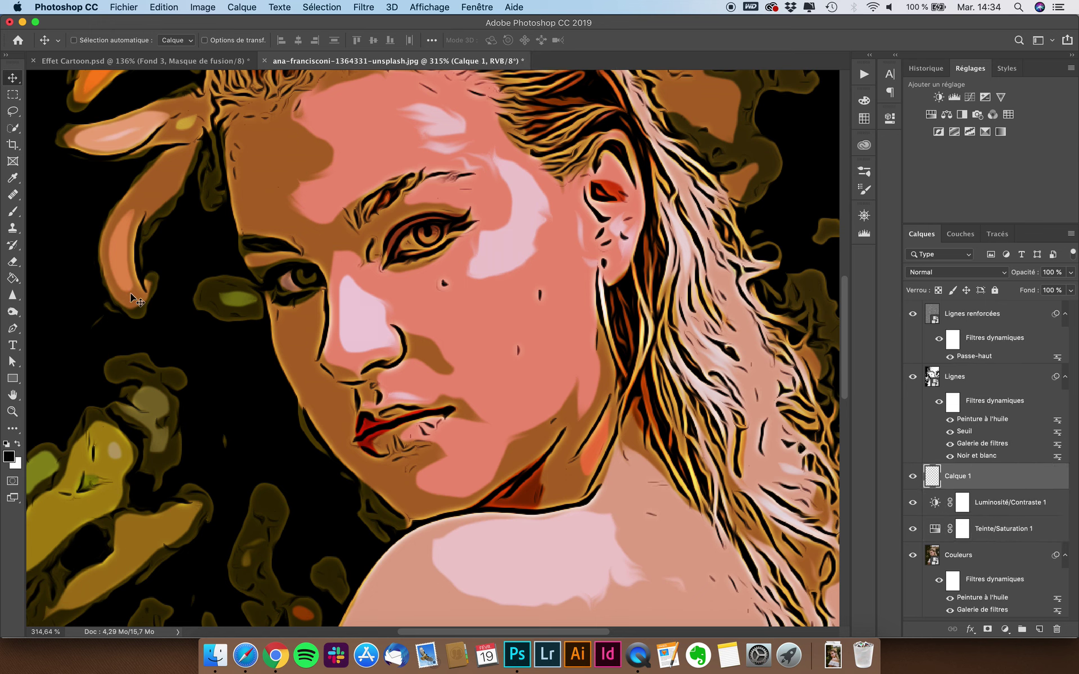
Step: Set up a white, 6 px hard round brush
click(12, 218)
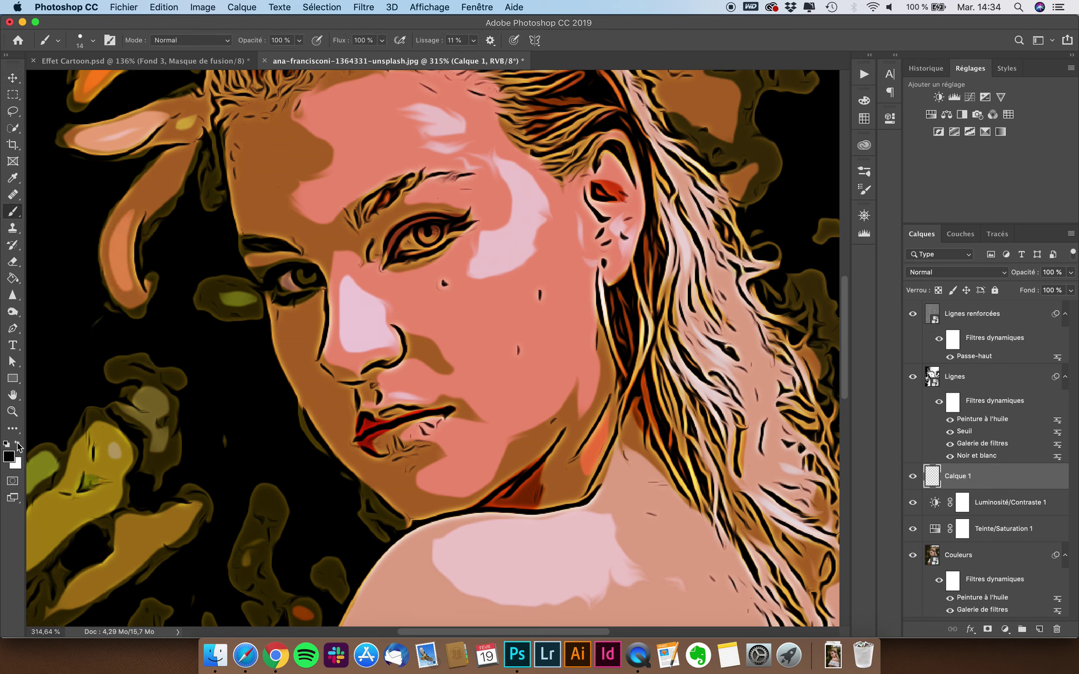
click(18, 444)
click(82, 39)
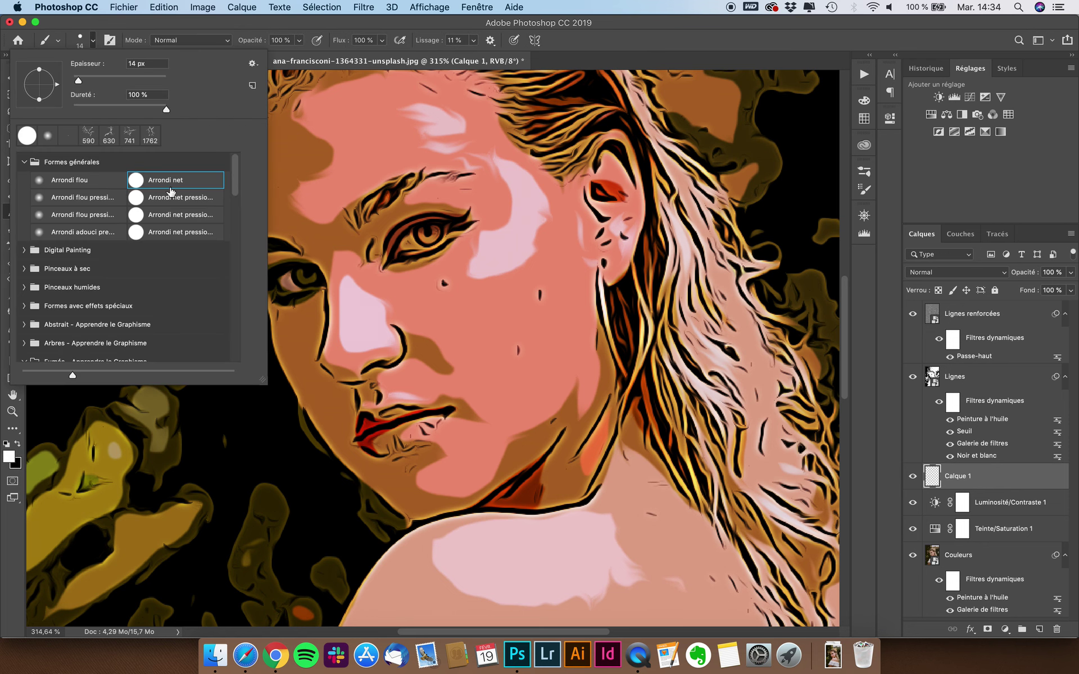
click(178, 32)
scroll(355, 351, up, 10)
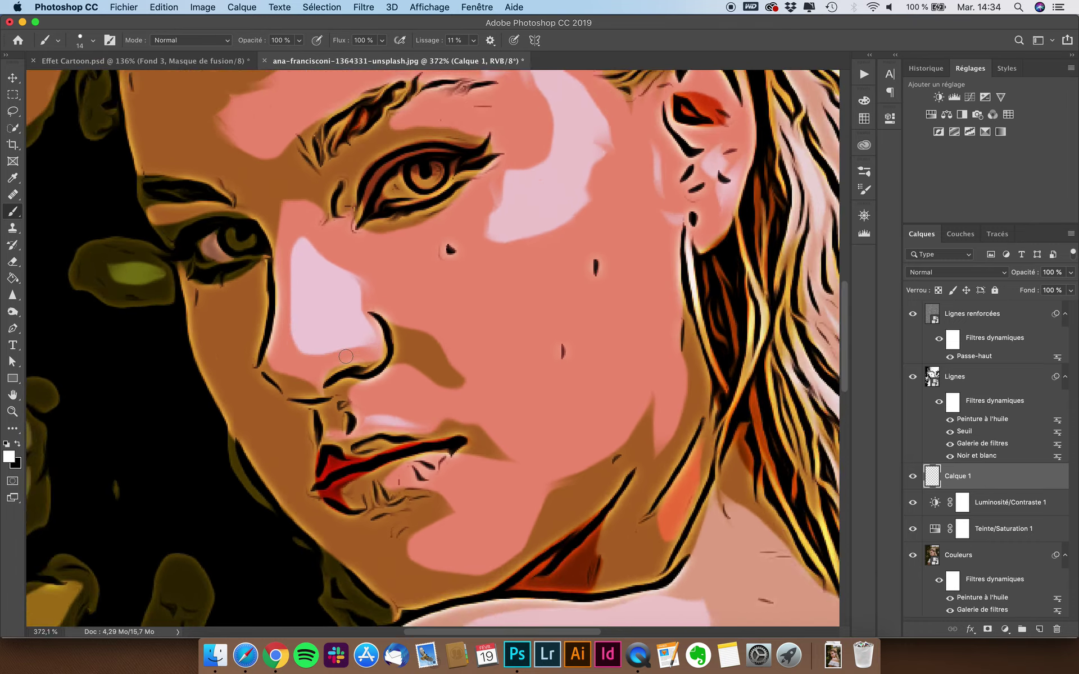
scroll(355, 351, up, 2)
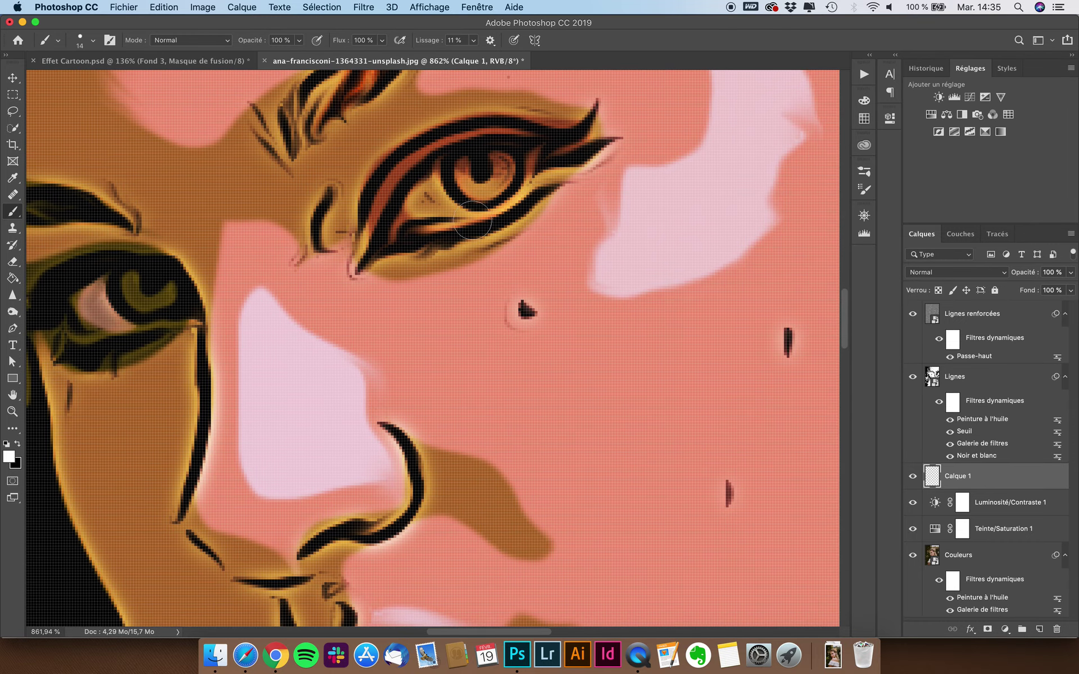
drag(494, 218, 474, 221)
Step: Paint the right eye's white, undoing a trial dark stroke on the pupil
mouse_move(438, 162)
mouse_down()
mouse_move(399, 224)
mouse_move(538, 151)
mouse_move(536, 161)
mouse_up()
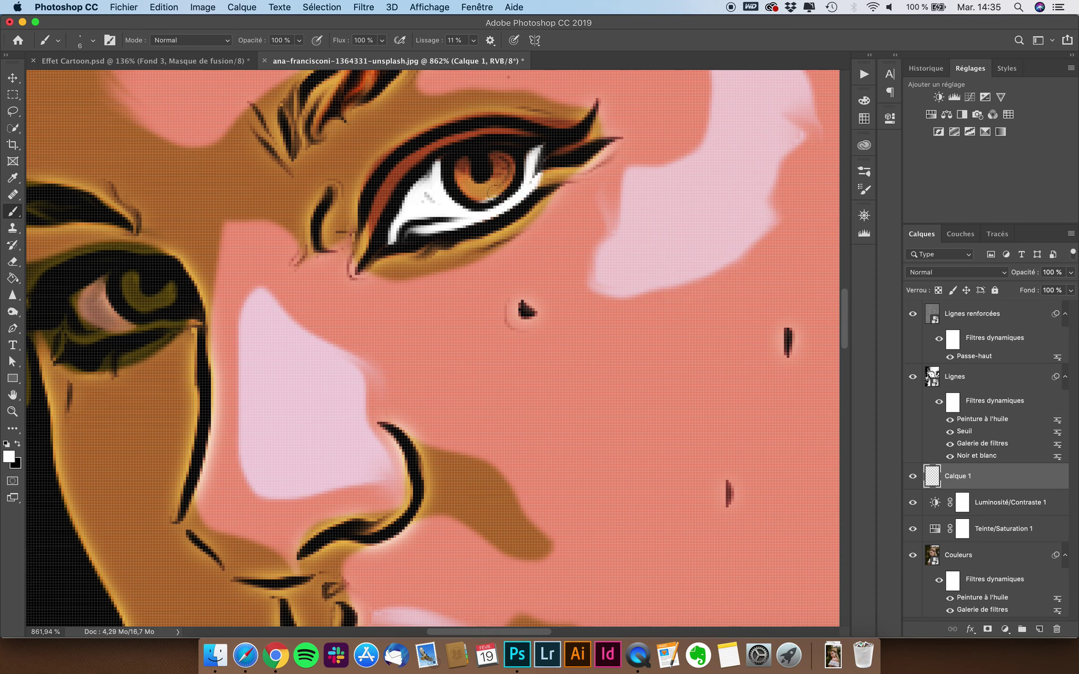
key(x)
drag(492, 191, 489, 195)
key(ctrl+z)
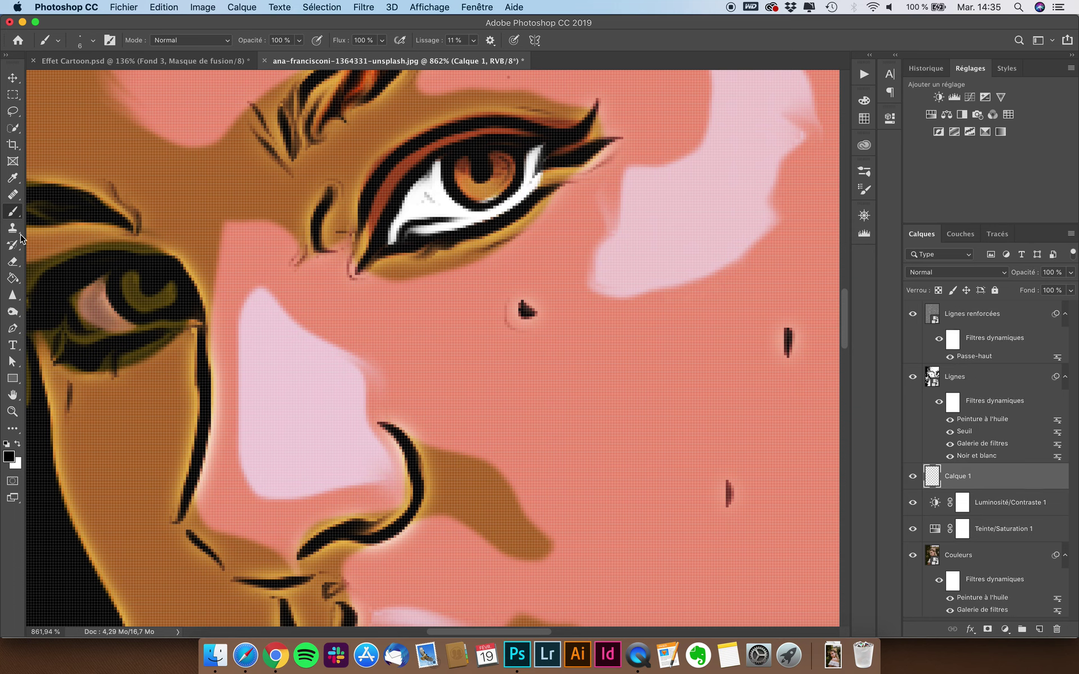
Step: Switch to the Eraser at 7 px and zoom in around the eyes
click(14, 264)
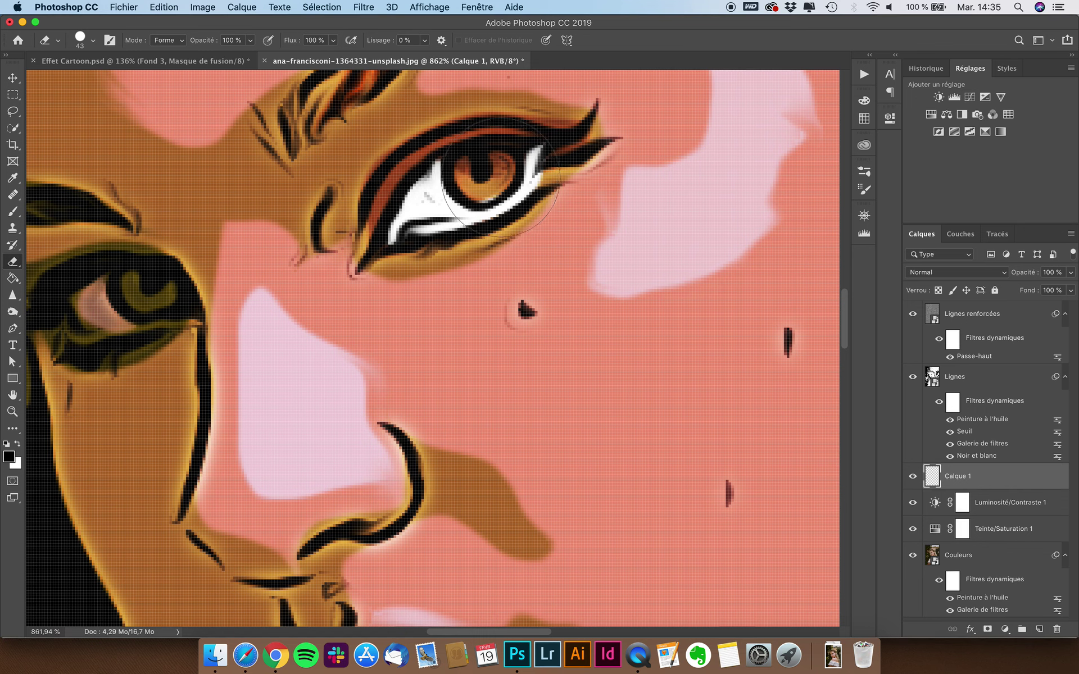
drag(490, 188, 461, 188)
scroll(517, 223, down, 5)
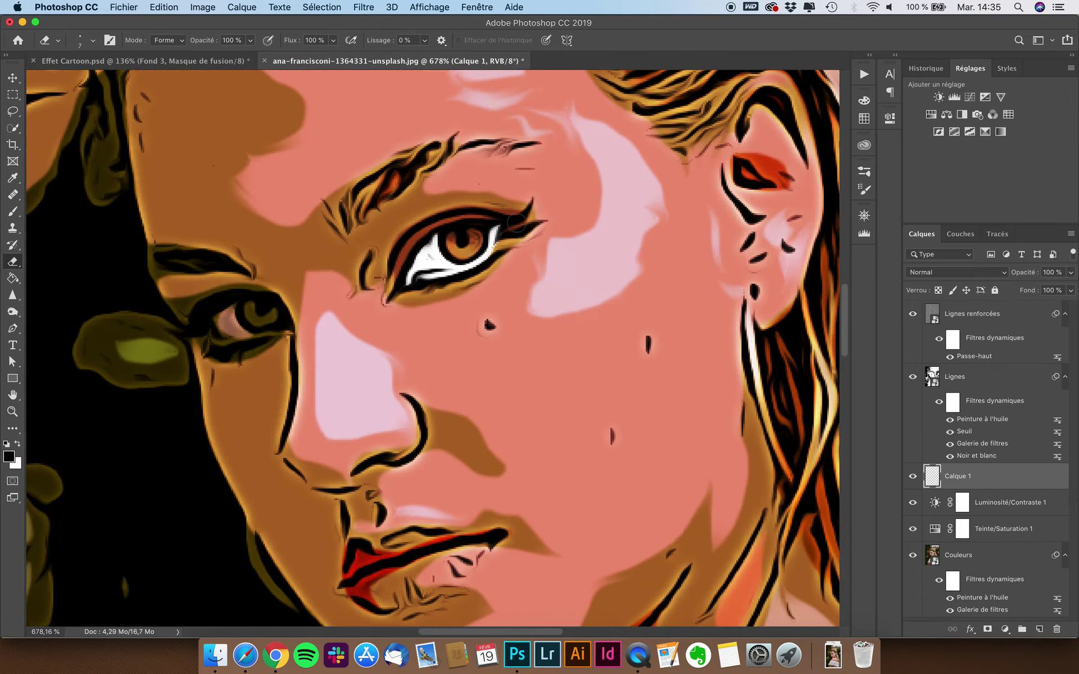
scroll(517, 223, up, 1)
scroll(517, 223, up, 2)
scroll(517, 223, up, 1)
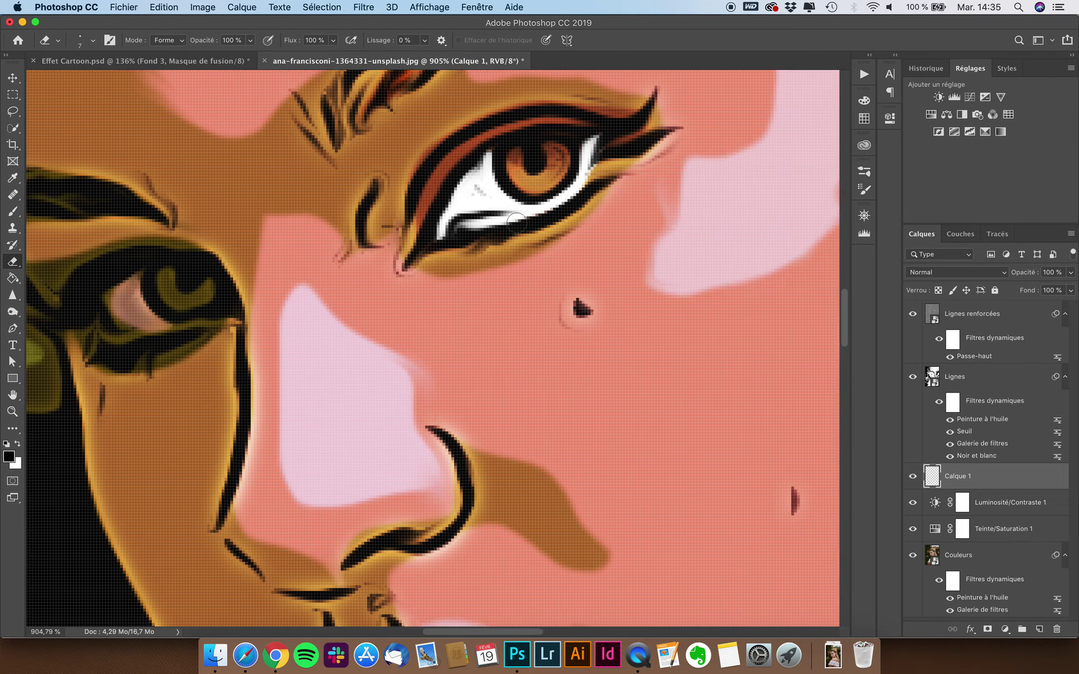
scroll(516, 223, up, 1)
Step: Paint the left eye's white in white after undoing a trial pupil dot
key(b)
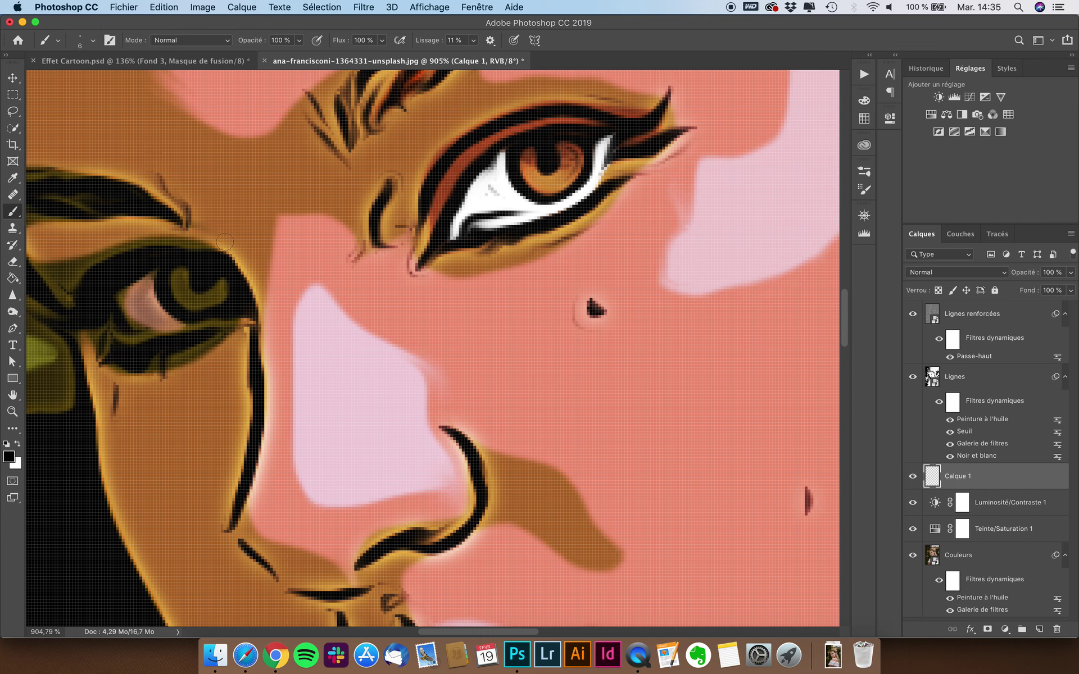
click(147, 302)
key(ctrl+z)
key(x)
mouse_move(150, 276)
mouse_down()
mouse_move(137, 311)
mouse_move(210, 321)
mouse_up()
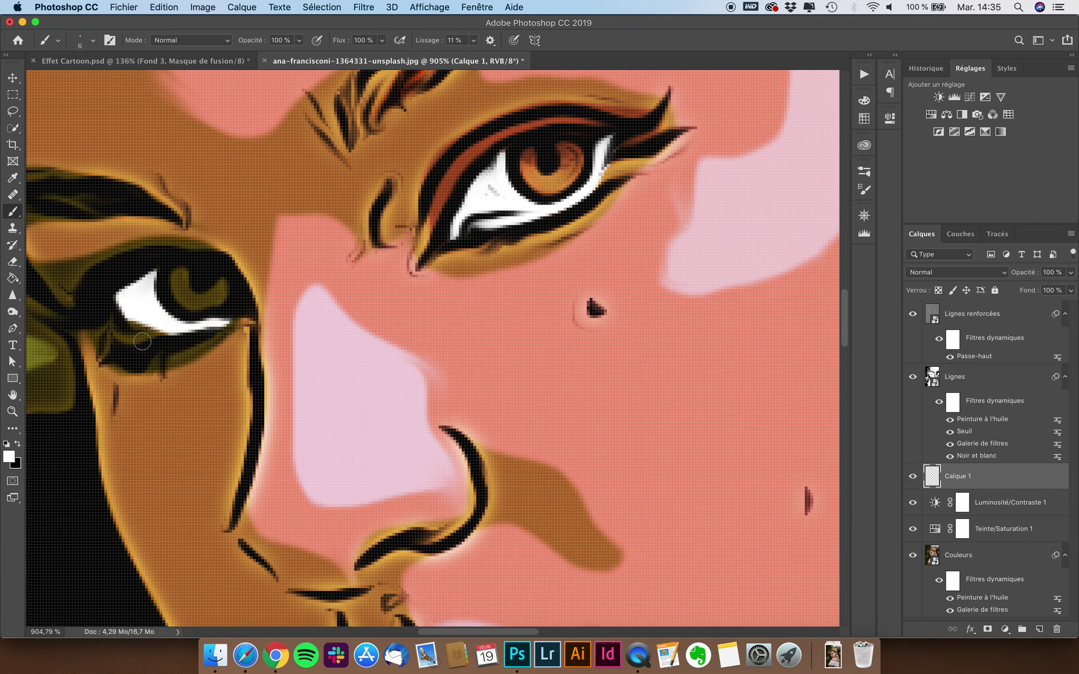
key(ctrl+minus)
scroll(149, 381, down, 3)
Step: Set Calque 1's opacity to 61% to soften the painted eye whites
scroll(479, 328, down, 5)
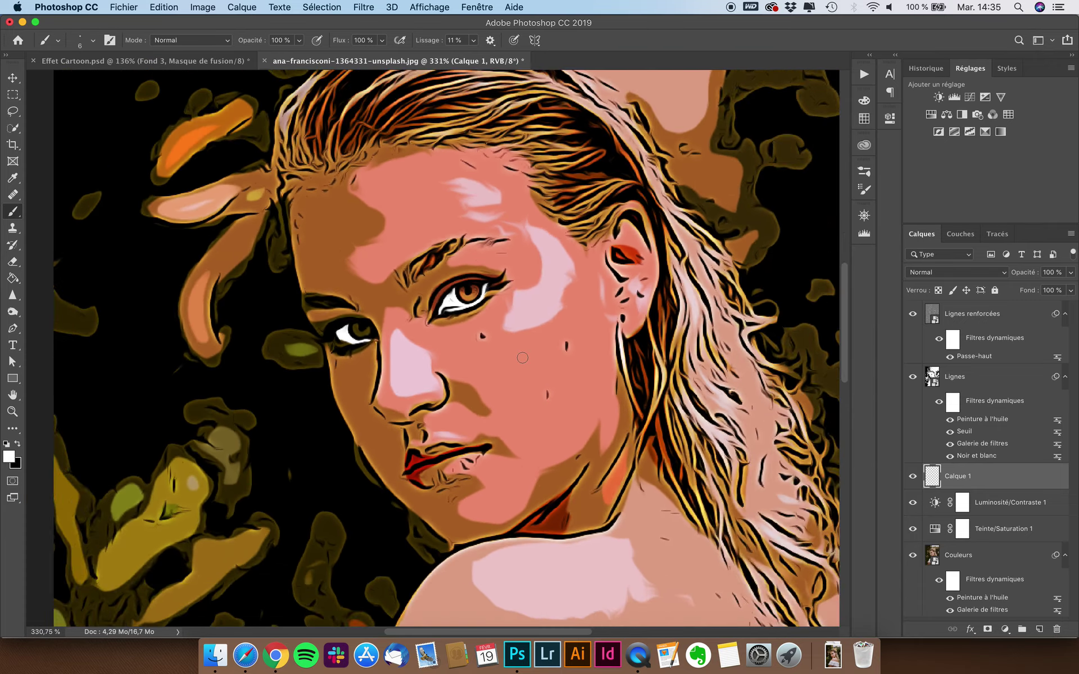
scroll(746, 325, down, 2)
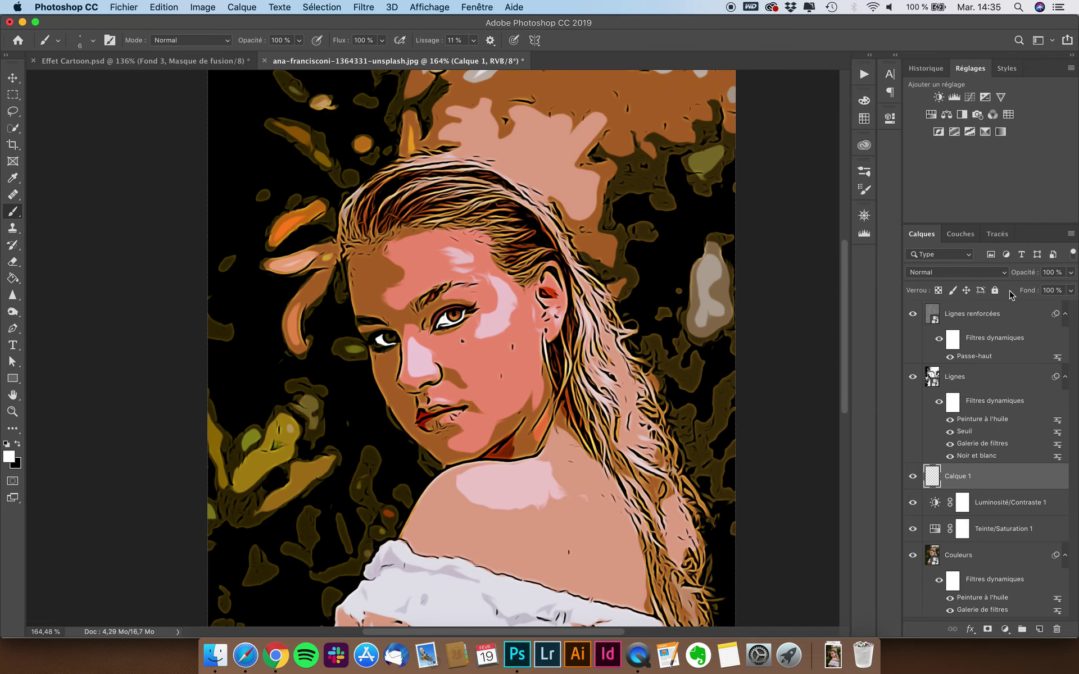
click(1070, 272)
drag(1069, 287, 1043, 290)
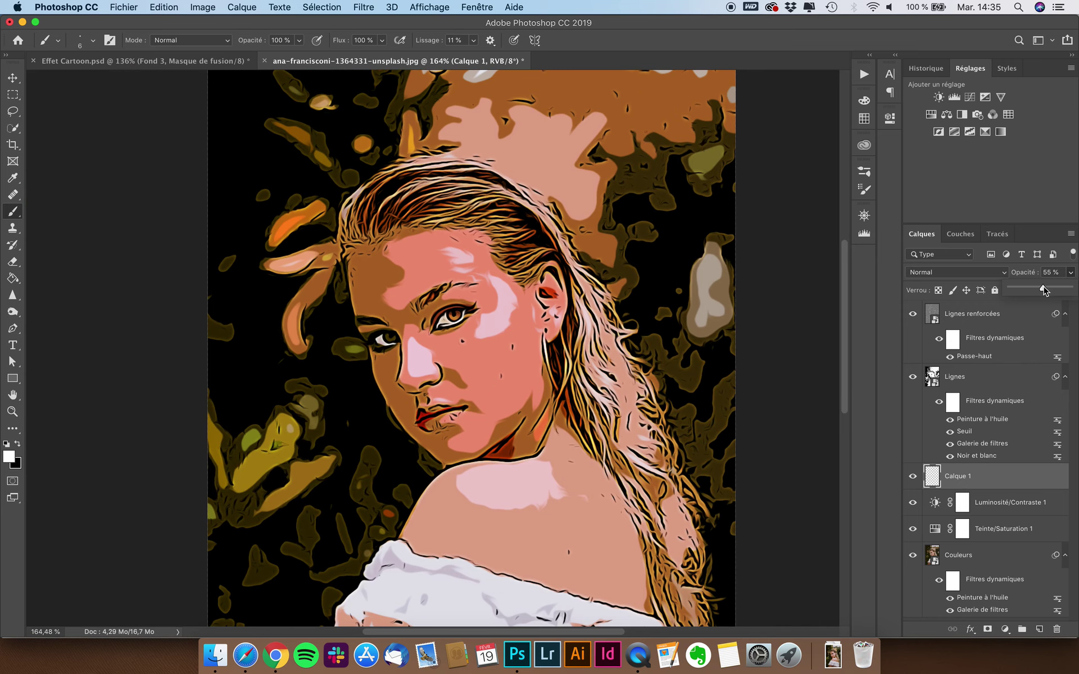
drag(1044, 290, 1048, 292)
click(12, 77)
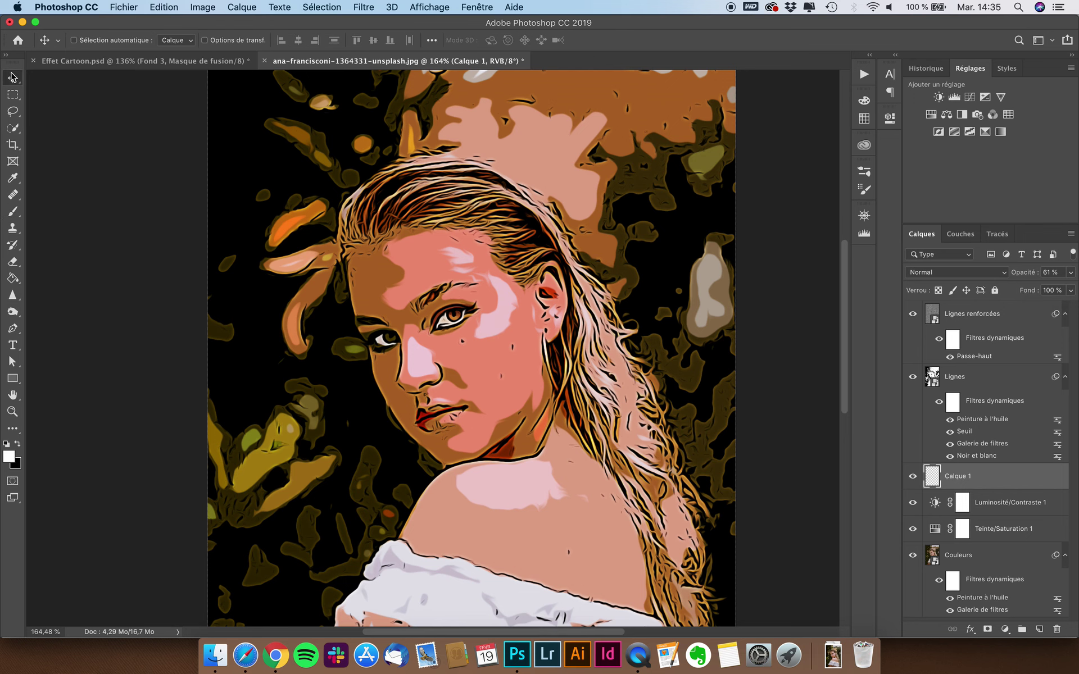
scroll(448, 413, down, 5)
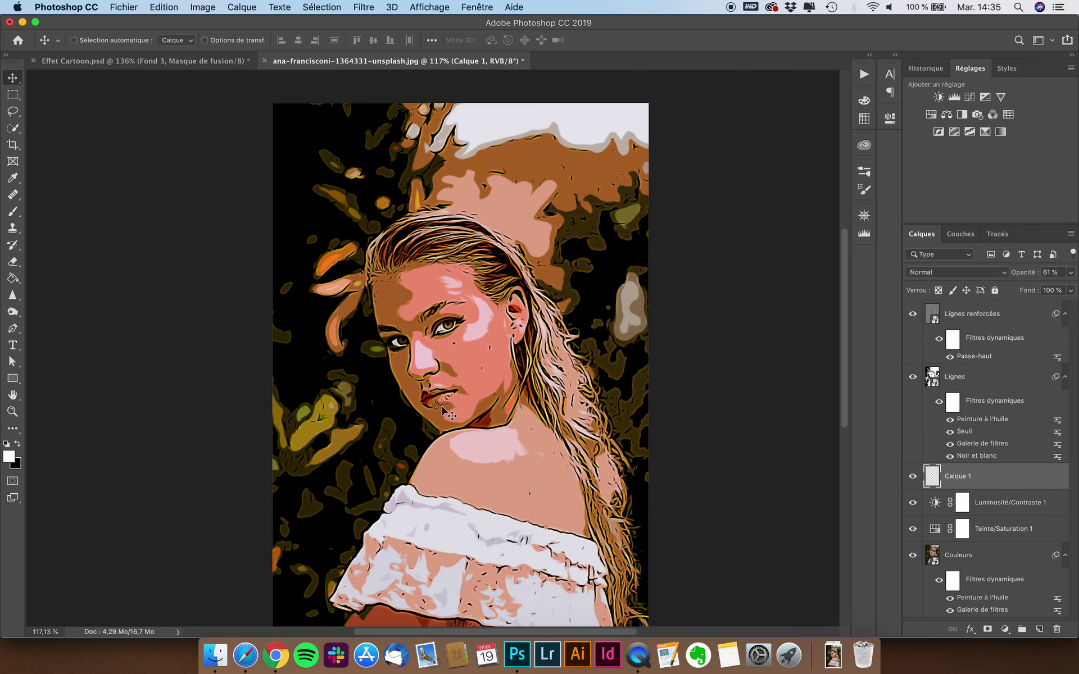
scroll(448, 413, up, 3)
scroll(448, 413, up, 2)
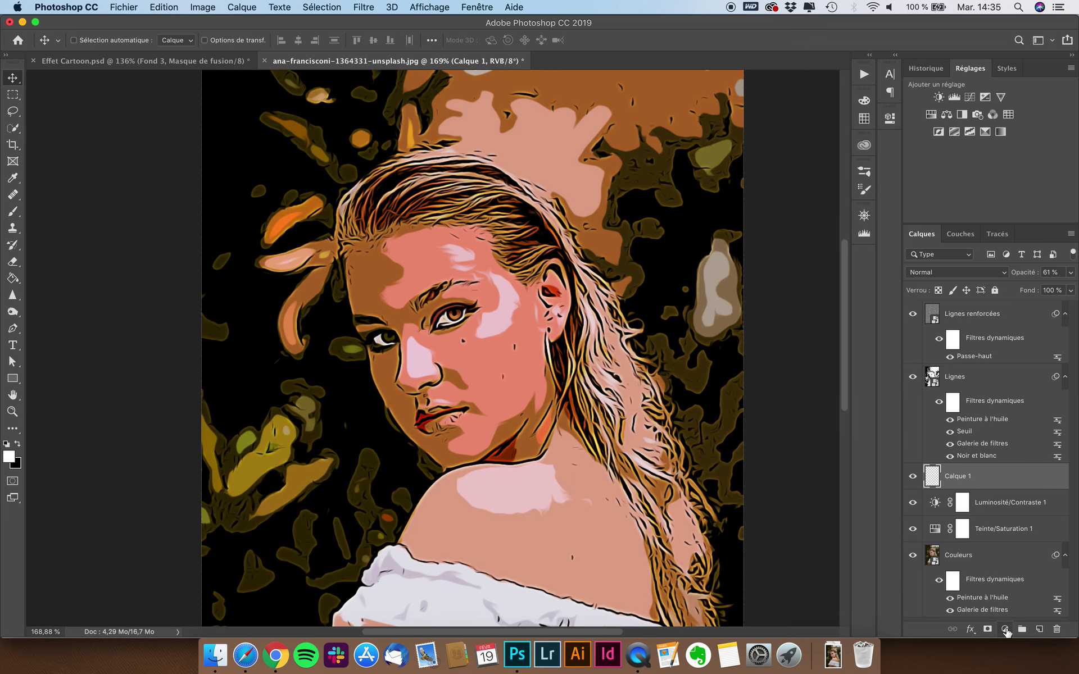
Step: Add a cyan (04ddf7) solid colour fill layer, Fond 1
click(1004, 630)
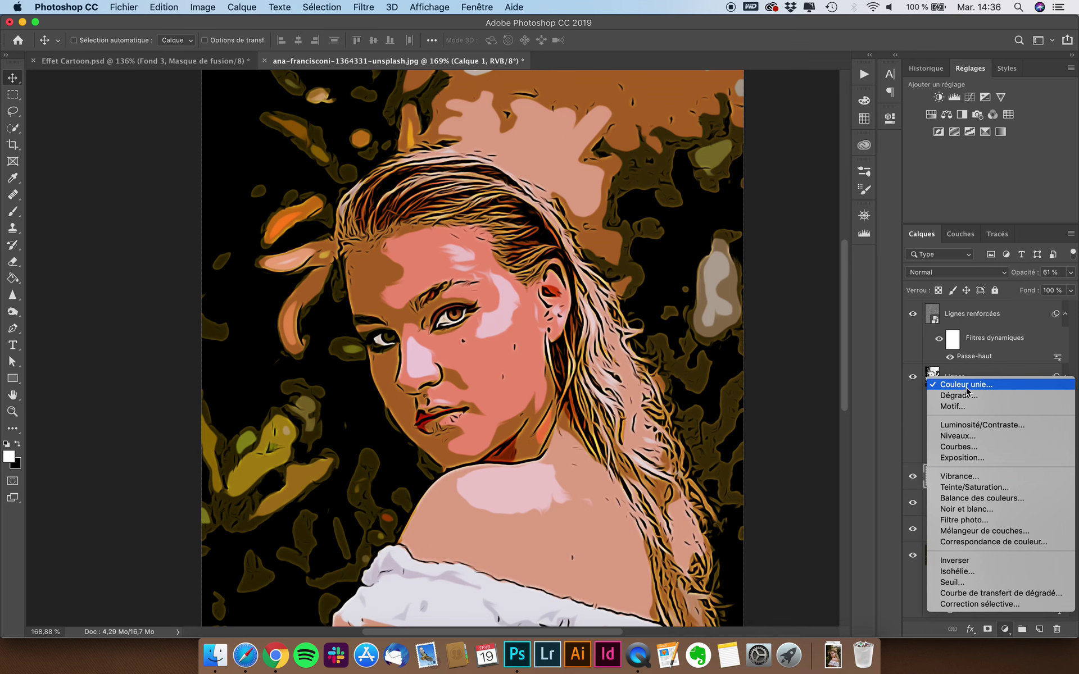
click(983, 385)
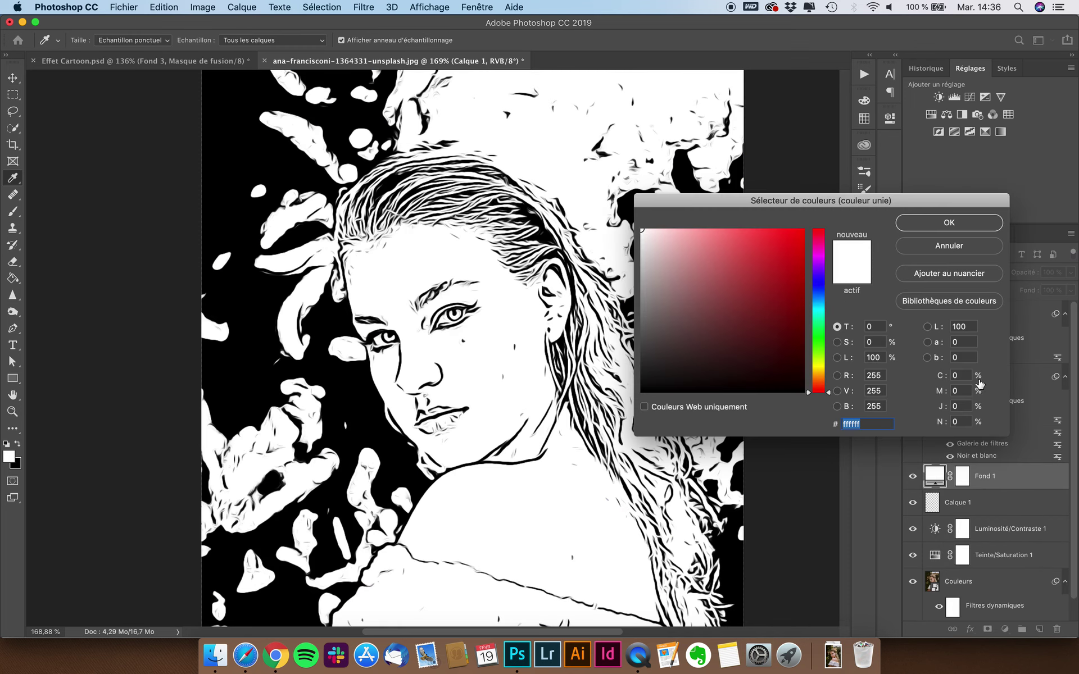
drag(819, 297, 819, 308)
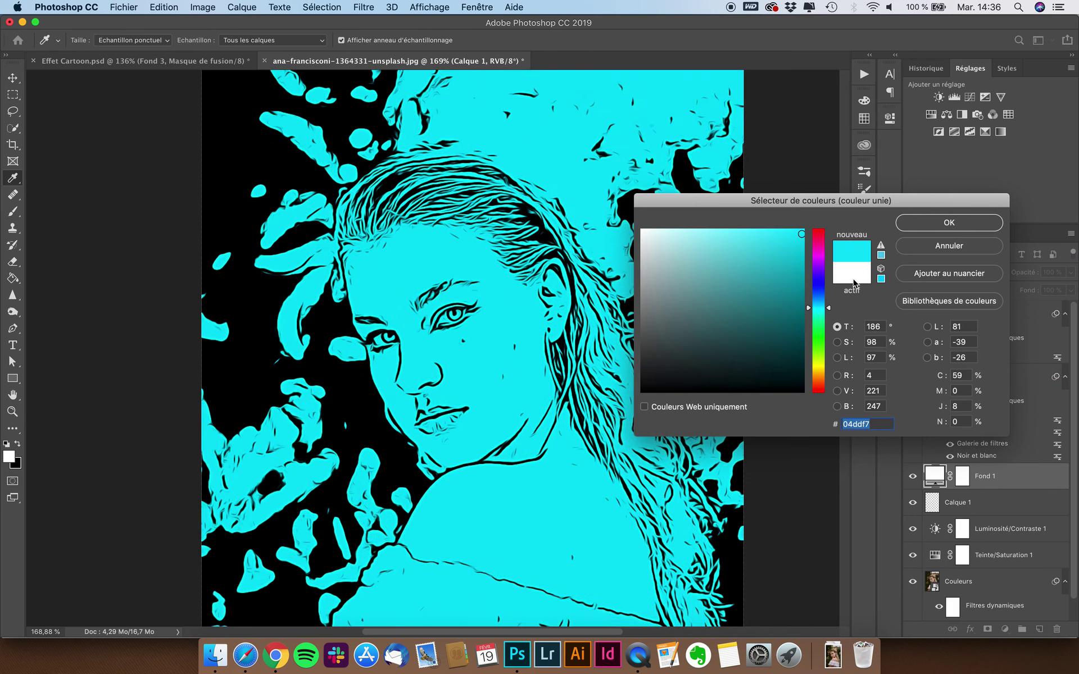
click(930, 224)
key(v)
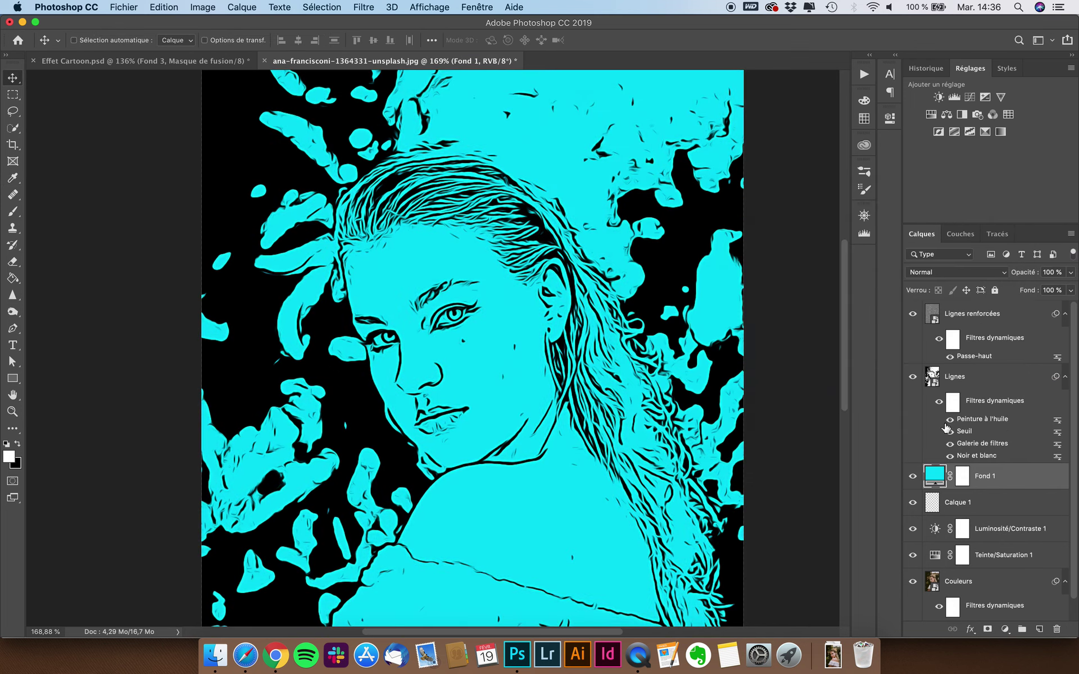
Step: Set Fond 1 to Couleur blend mode and invert its mask to black
click(955, 274)
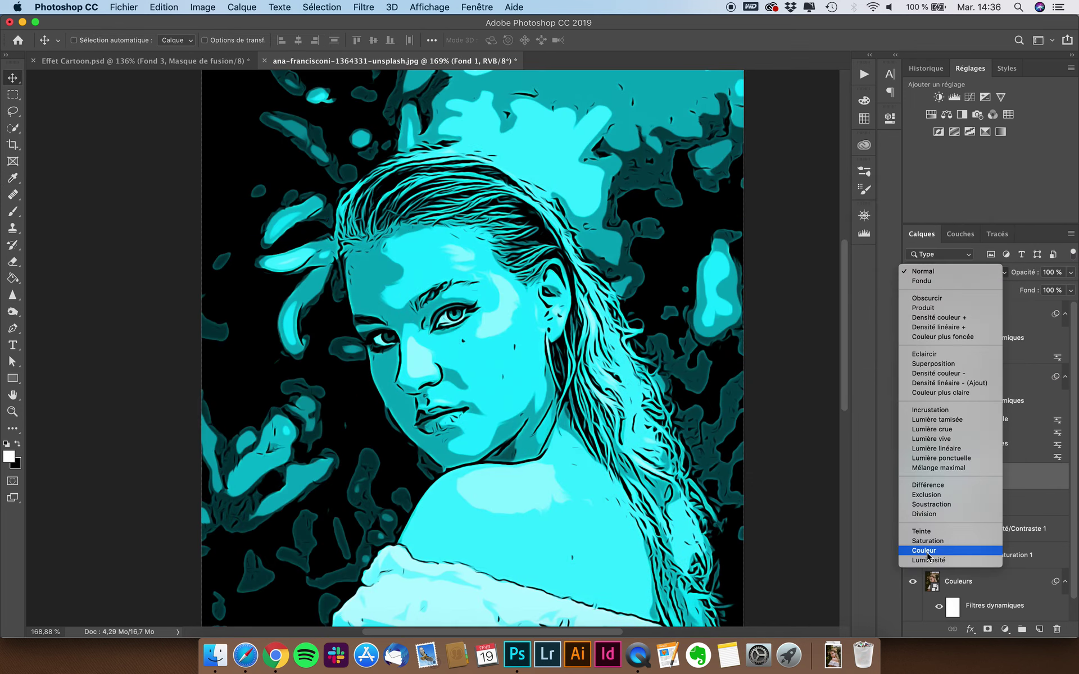
click(927, 552)
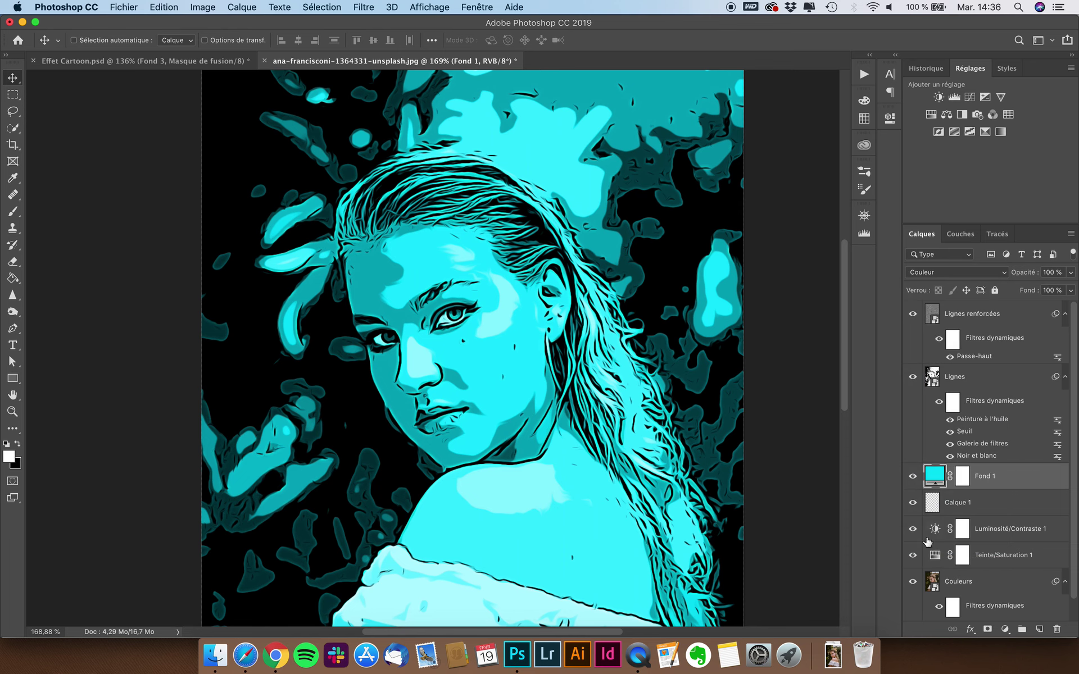
click(962, 479)
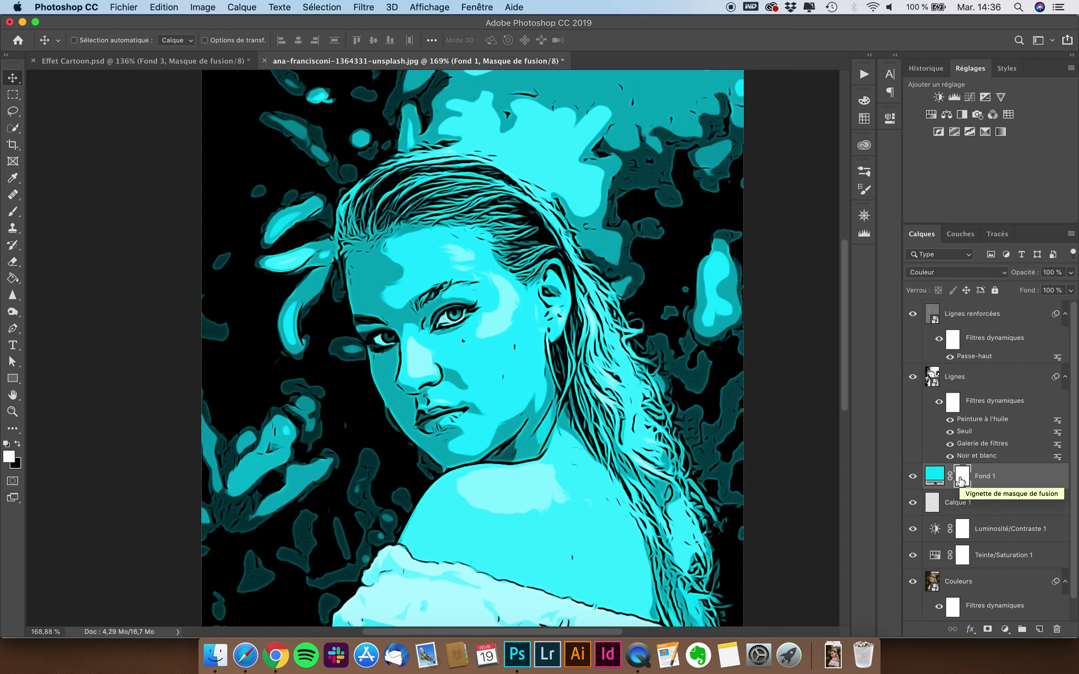
key(ctrl+i)
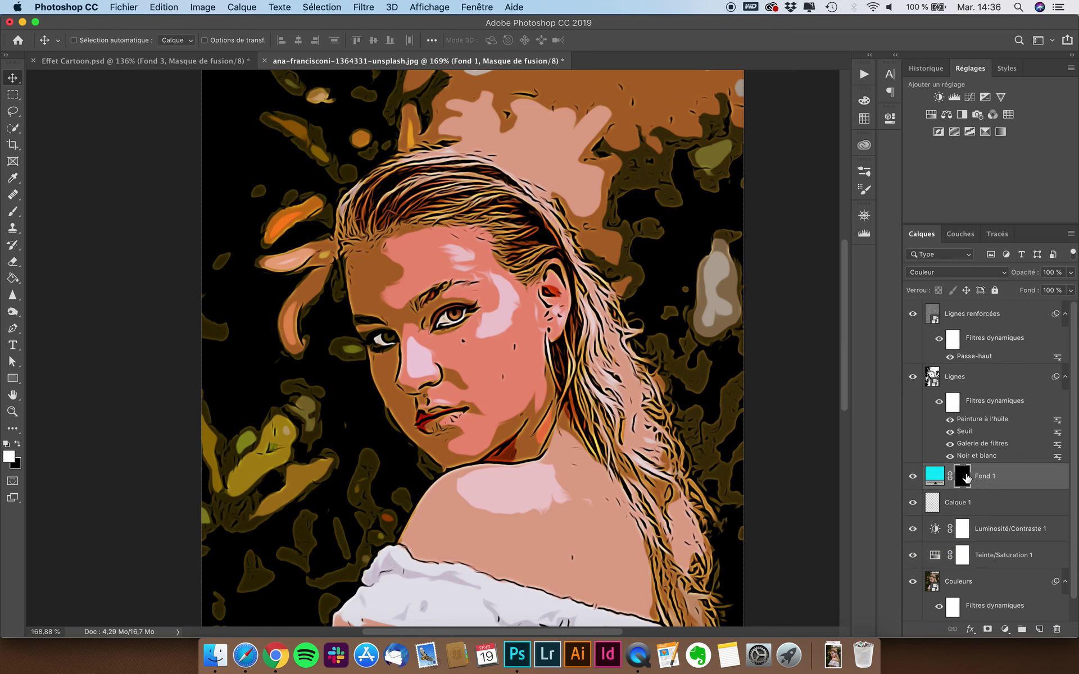
Step: Paint white on the Fond 1 mask over both irises to reveal the cyan
scroll(284, 385, up, 3)
scroll(284, 385, up, 3)
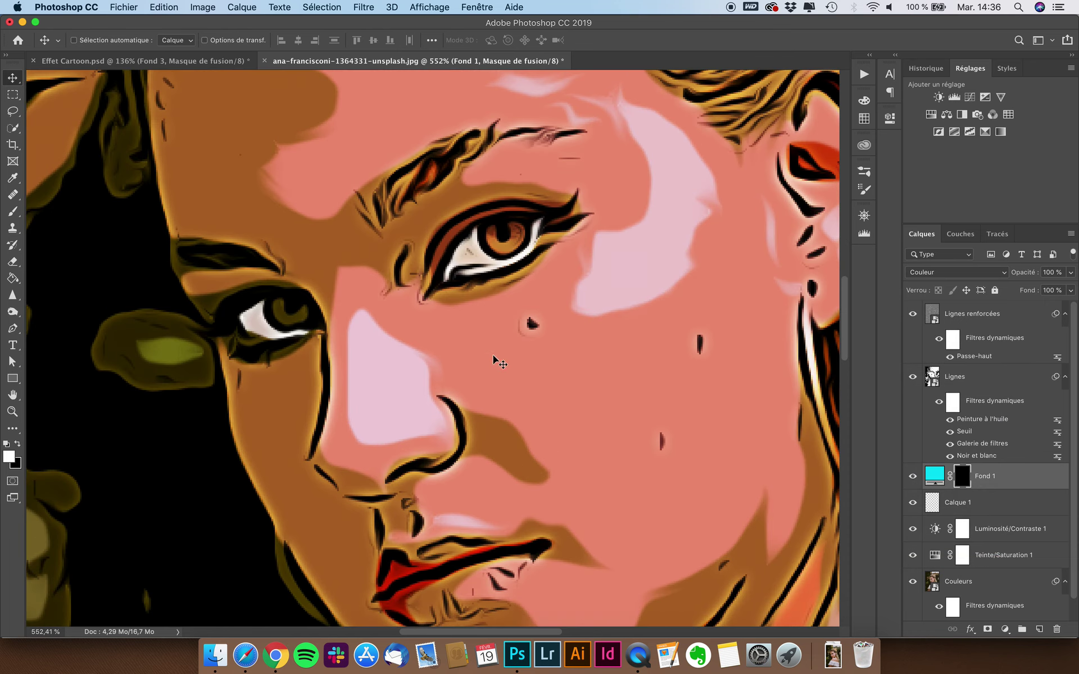
key(b)
scroll(479, 198, up, 1)
scroll(483, 201, up, 1)
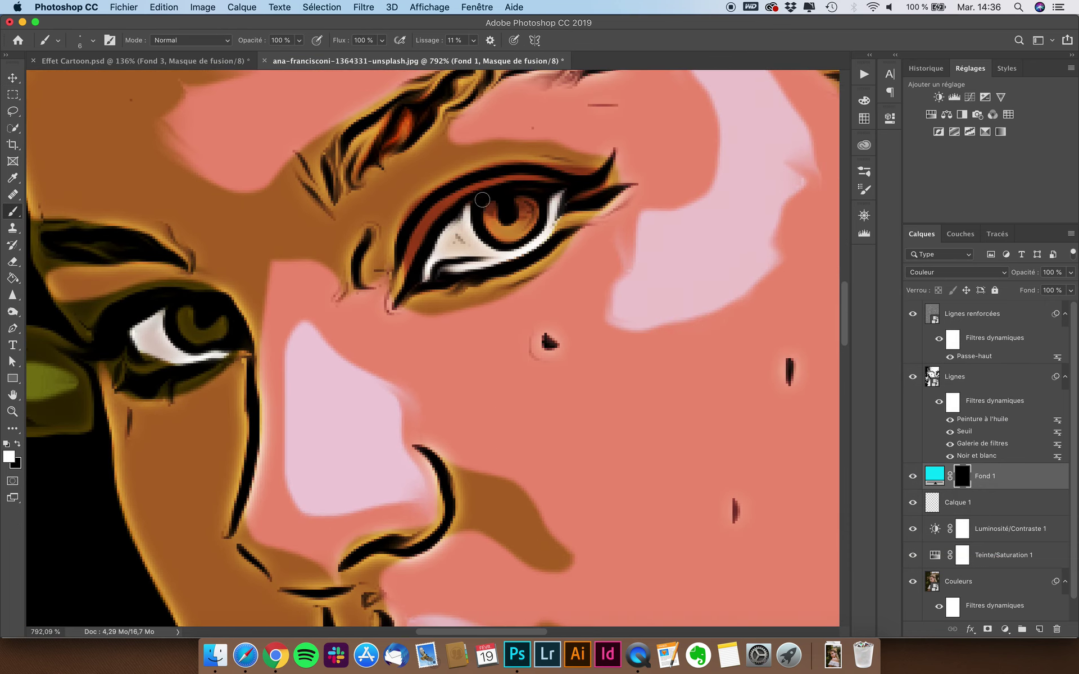
mouse_move(493, 204)
mouse_down()
mouse_move(514, 210)
mouse_move(505, 220)
mouse_up()
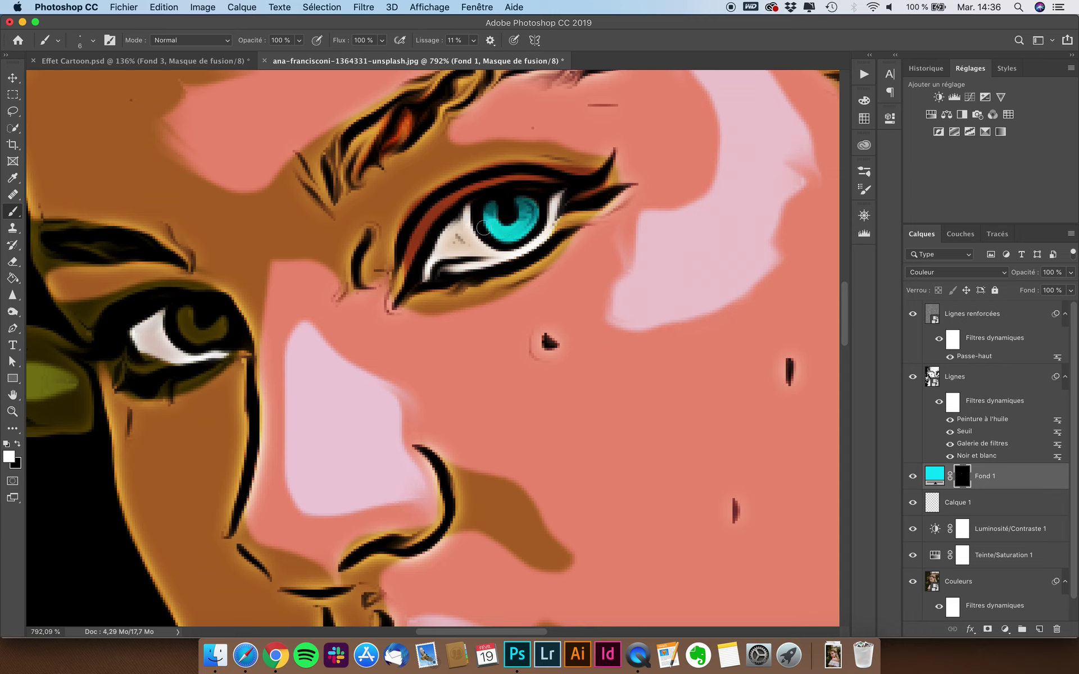
drag(190, 313, 198, 324)
key(ctrl+0)
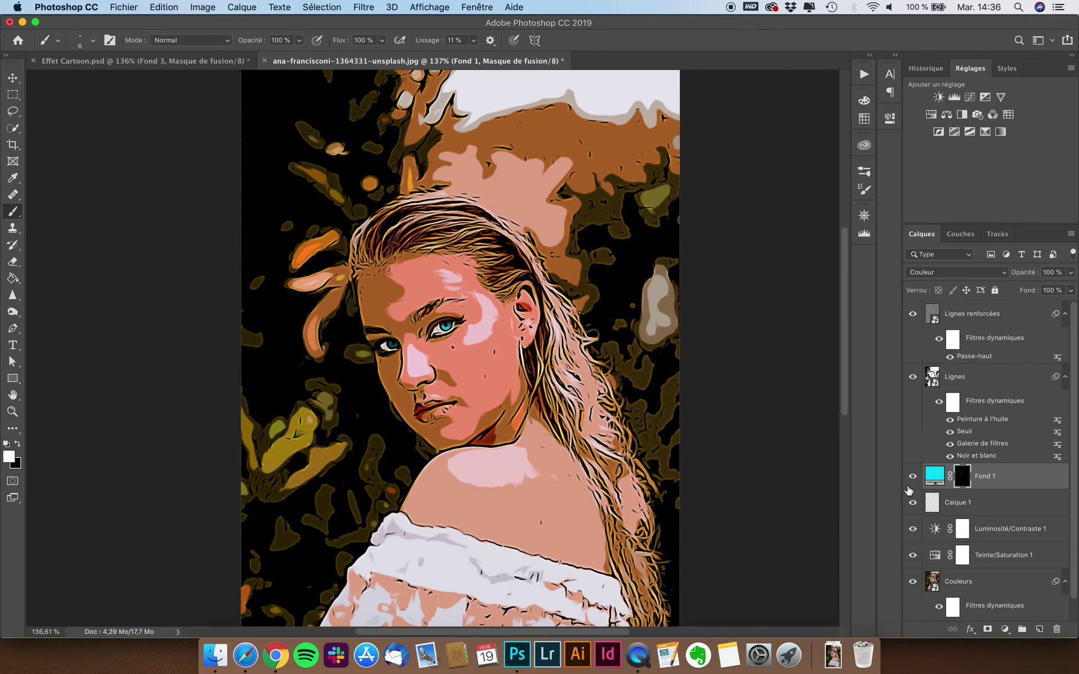
Step: Try orange, green and blue iris tints, then cancel to keep cyan
double_click(935, 476)
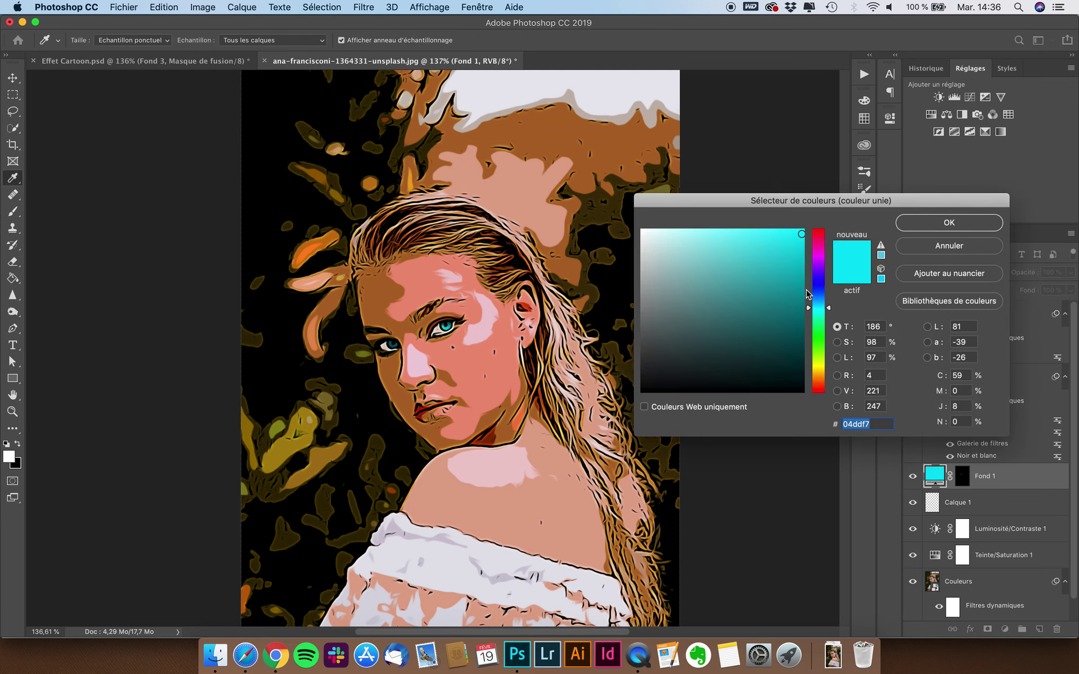
click(819, 381)
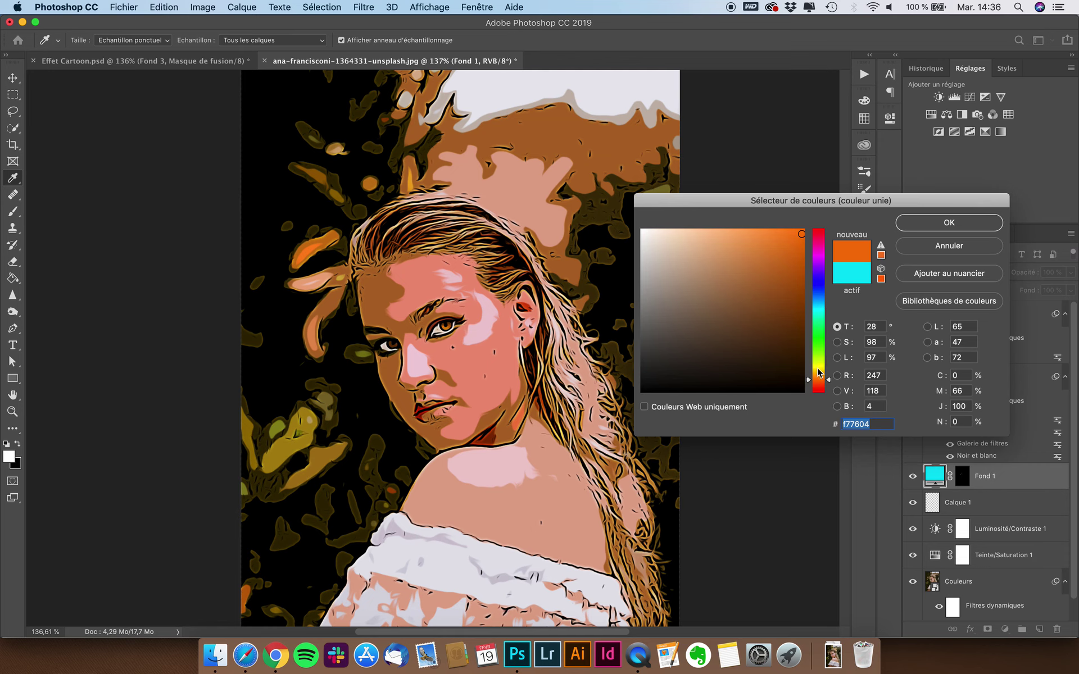
drag(821, 376, 820, 307)
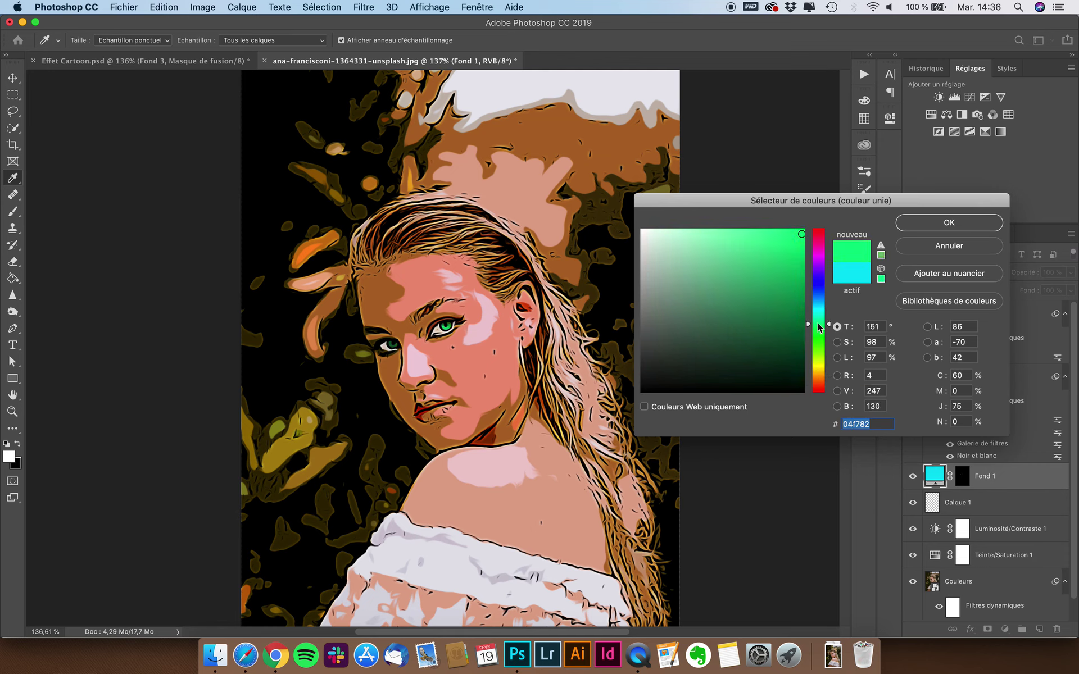
click(822, 287)
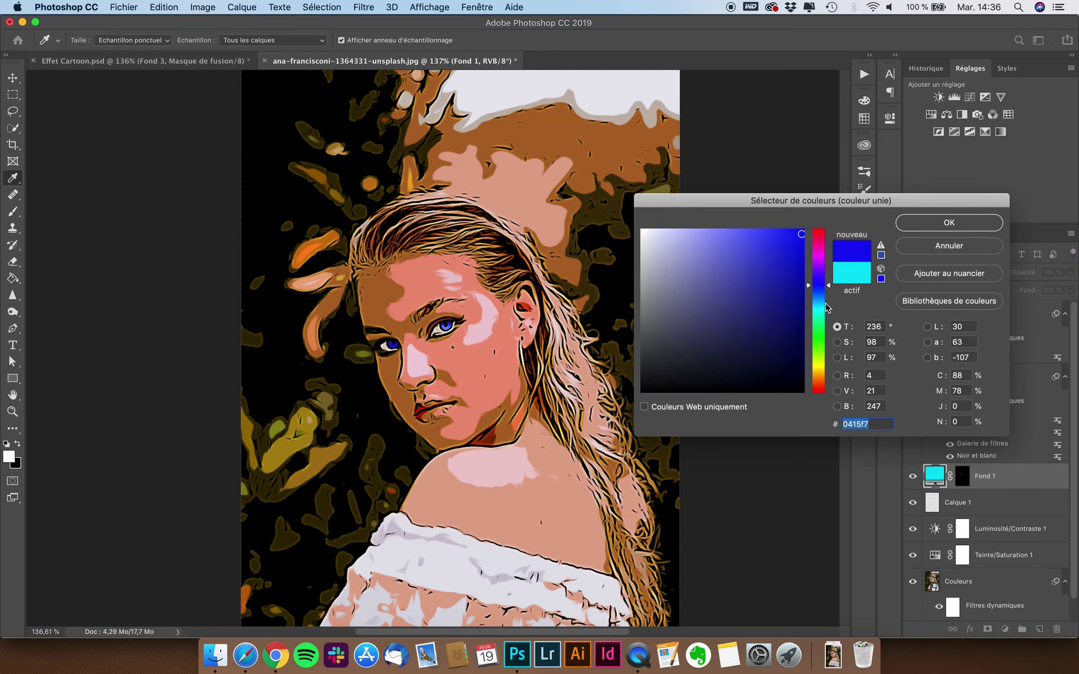
click(919, 245)
scroll(376, 396, down, 2)
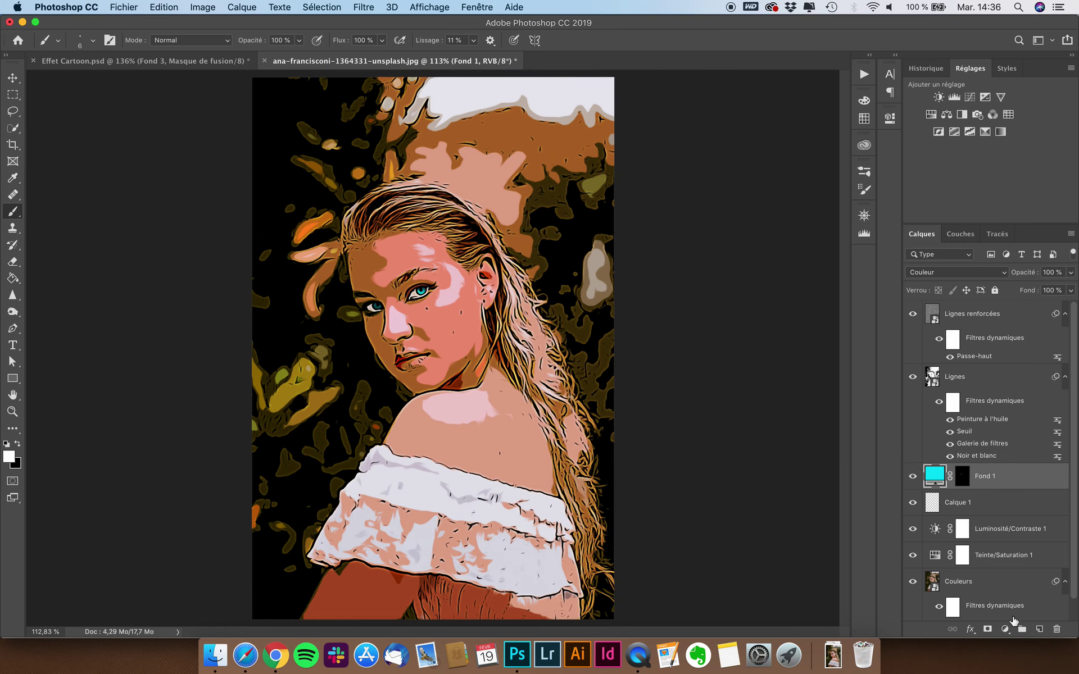
Step: Add a new empty Calque 2 above Fond 1 and check the brush options
click(1040, 629)
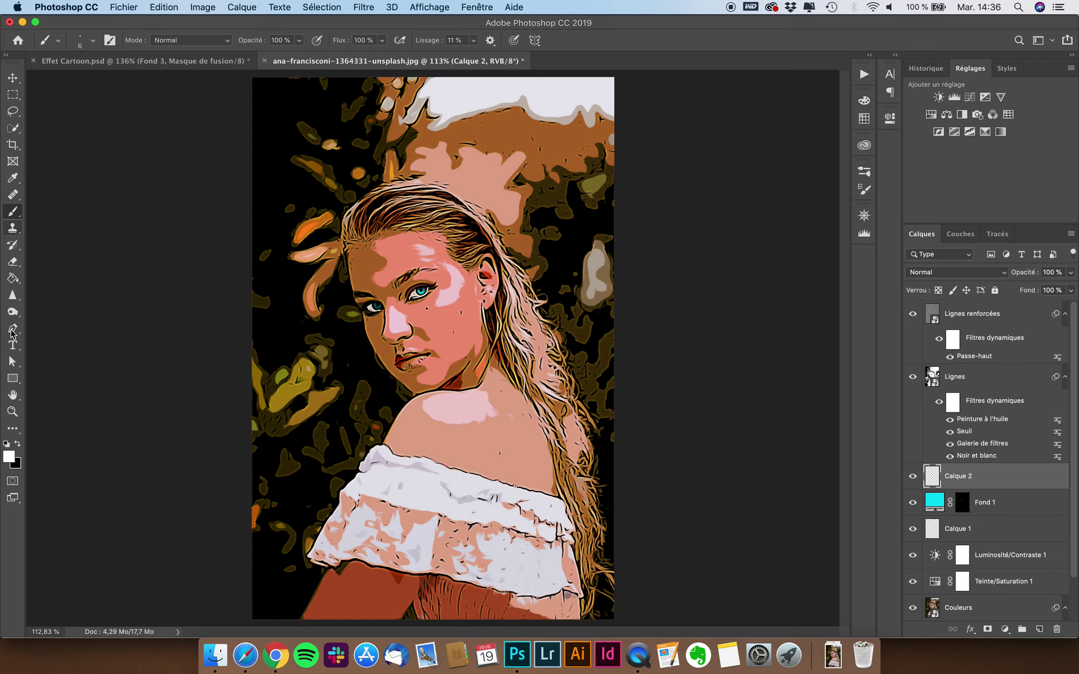
click(93, 41)
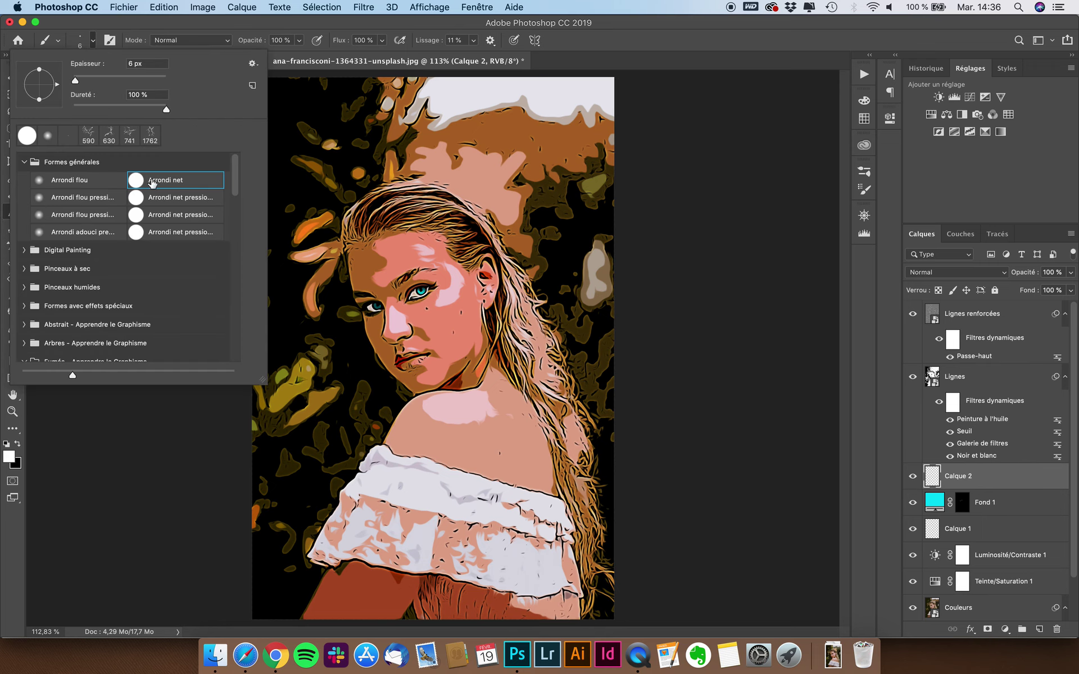
click(162, 30)
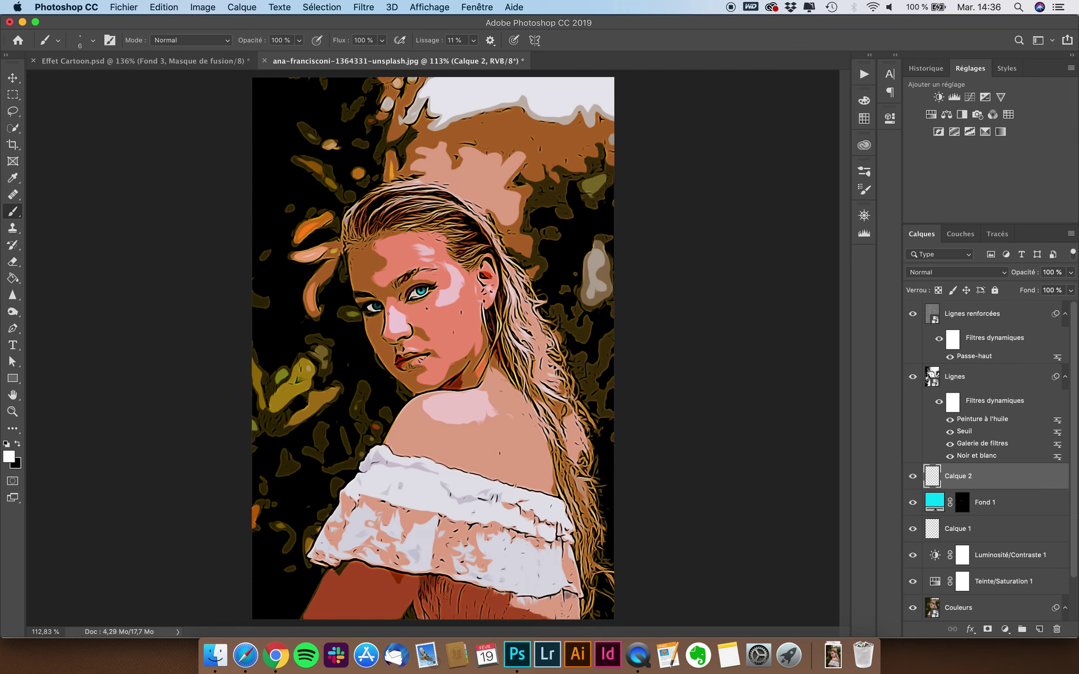
Step: Dab a small white catchlight on each iris, right eye then left
scroll(388, 314, up, 3)
scroll(389, 313, up, 3)
scroll(390, 314, up, 3)
scroll(391, 314, up, 3)
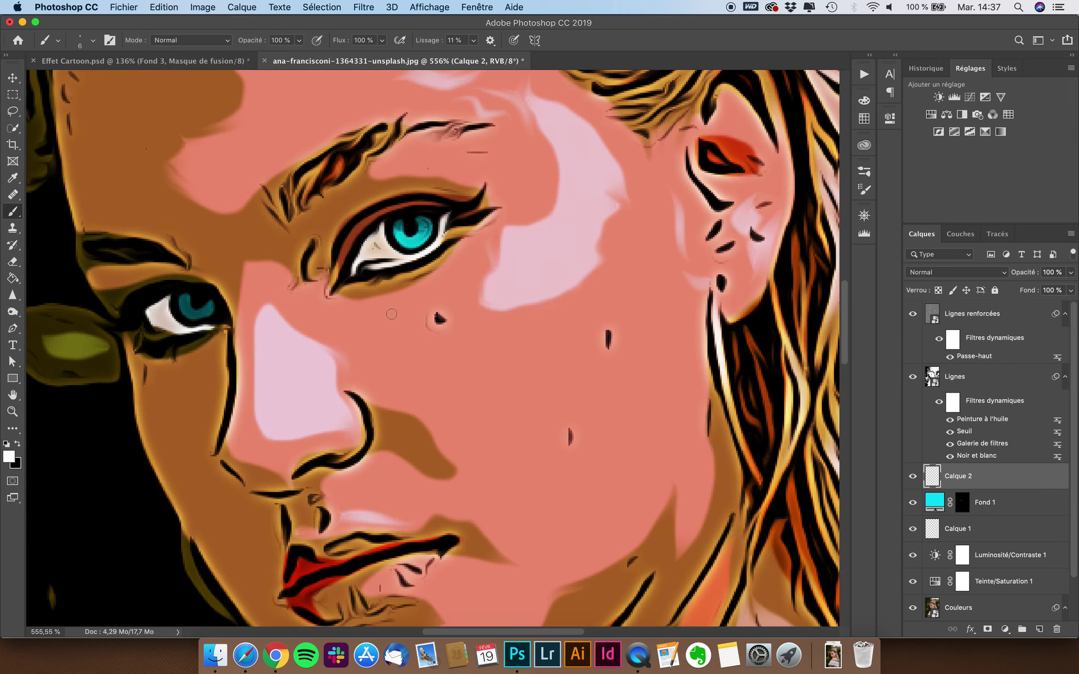
scroll(392, 314, up, 2)
scroll(416, 284, up, 1)
scroll(438, 276, up, 2)
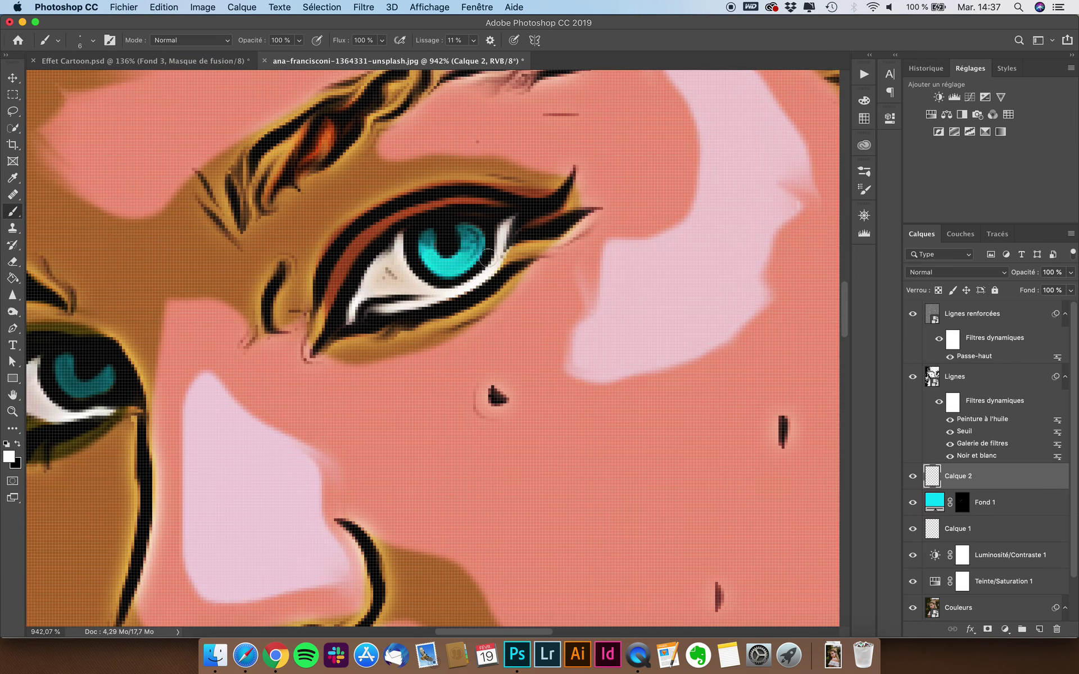
click(468, 241)
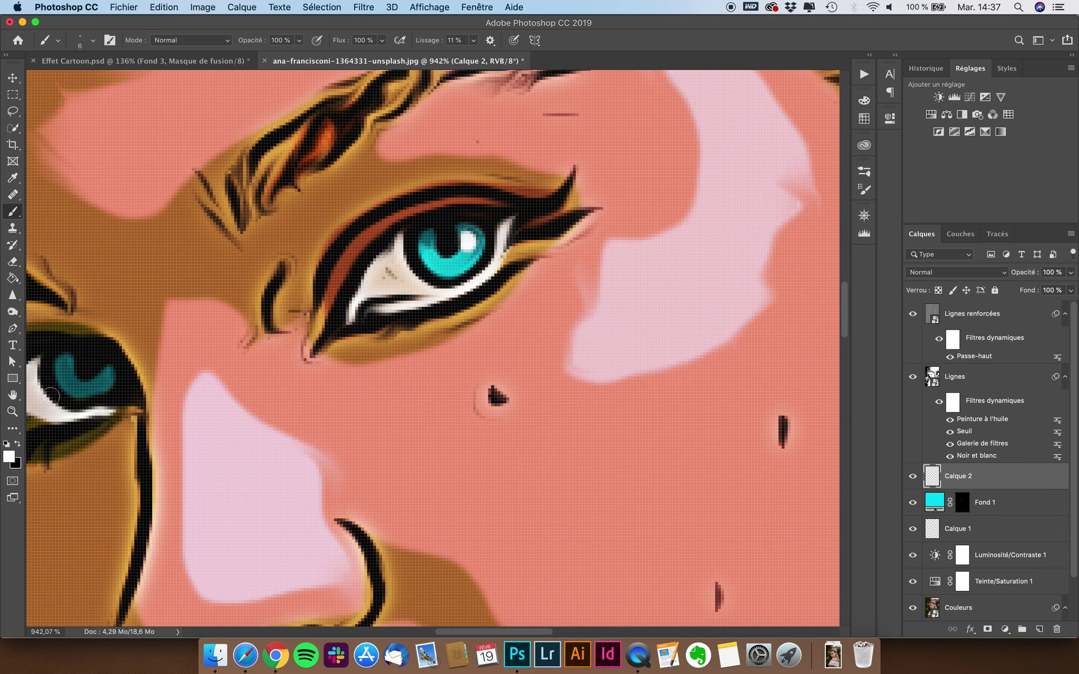
click(73, 366)
key(super+0)
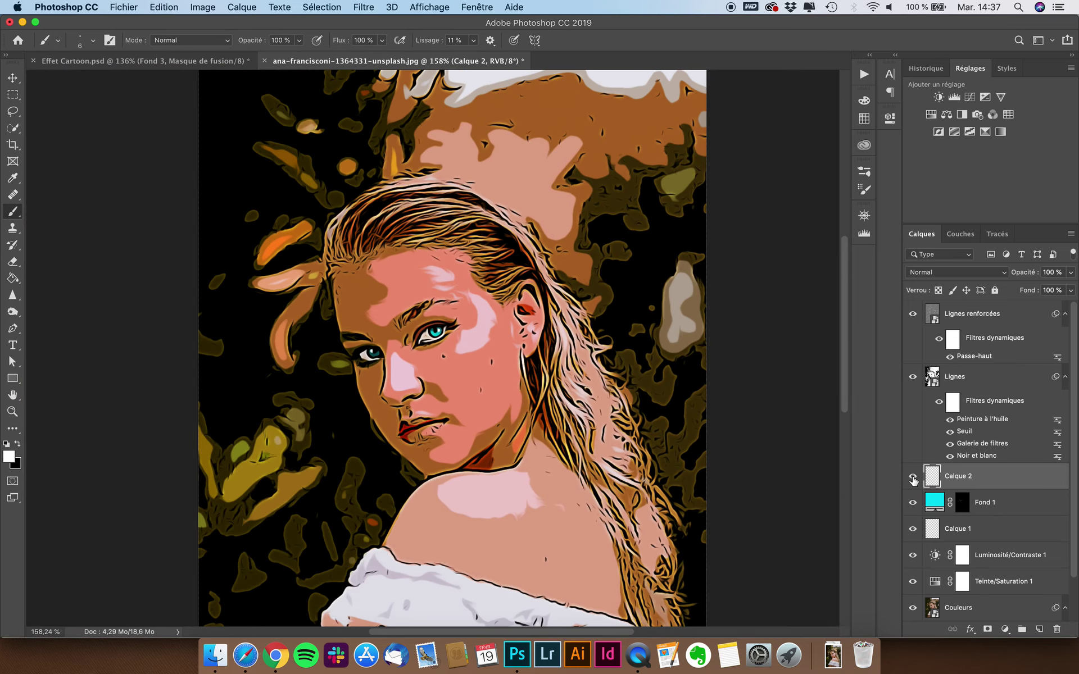
scroll(399, 237, down, 5)
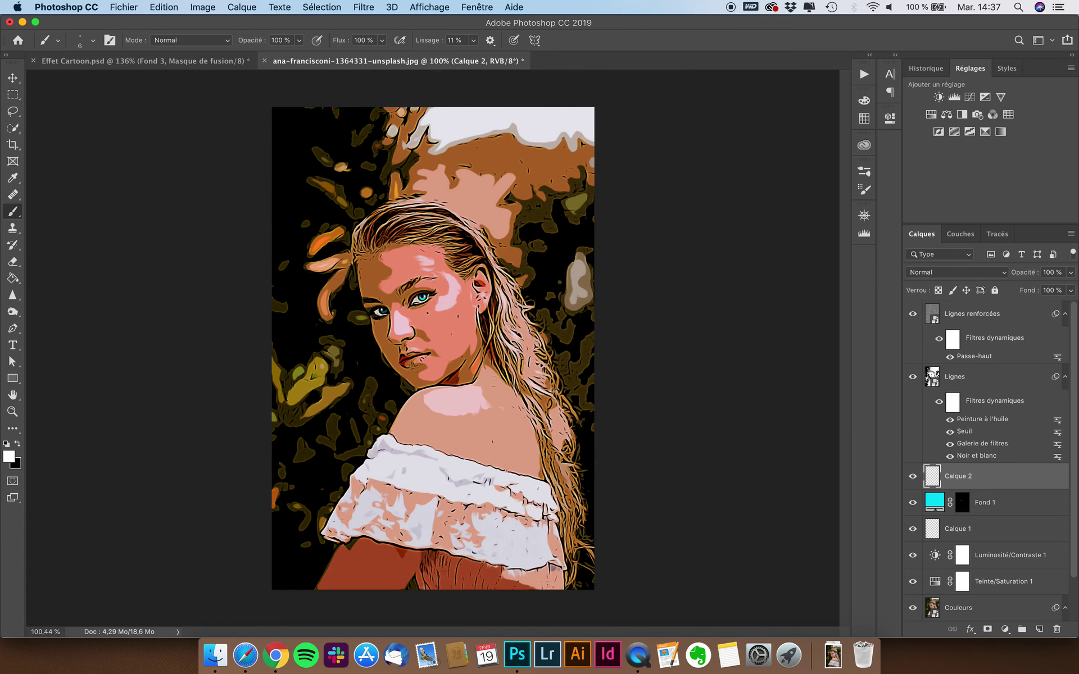
click(12, 79)
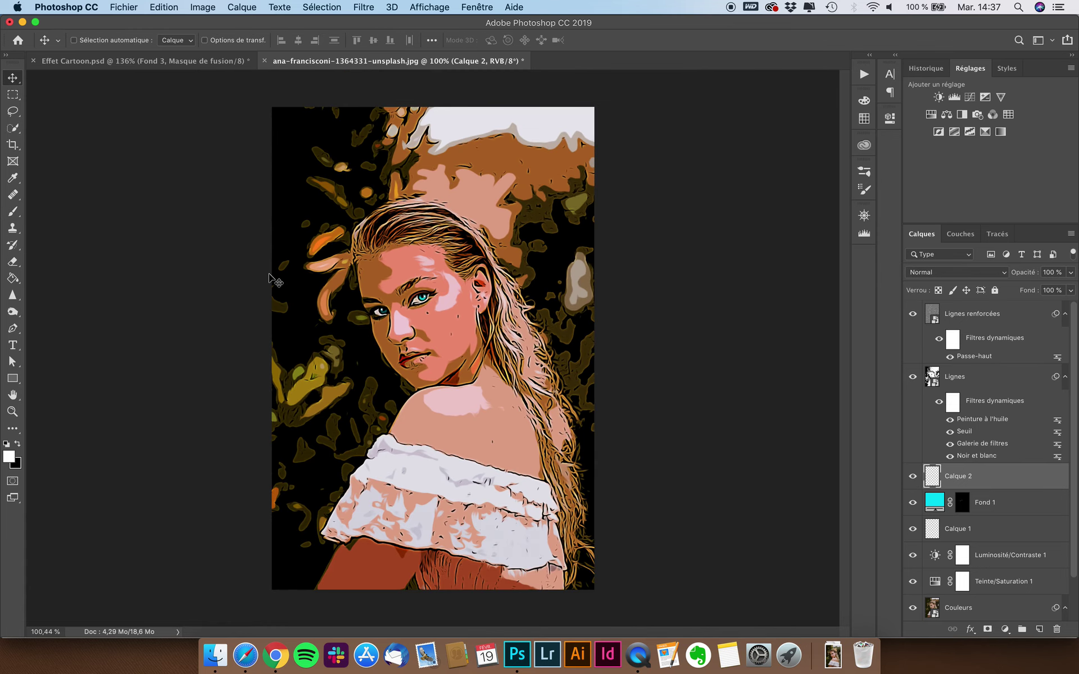